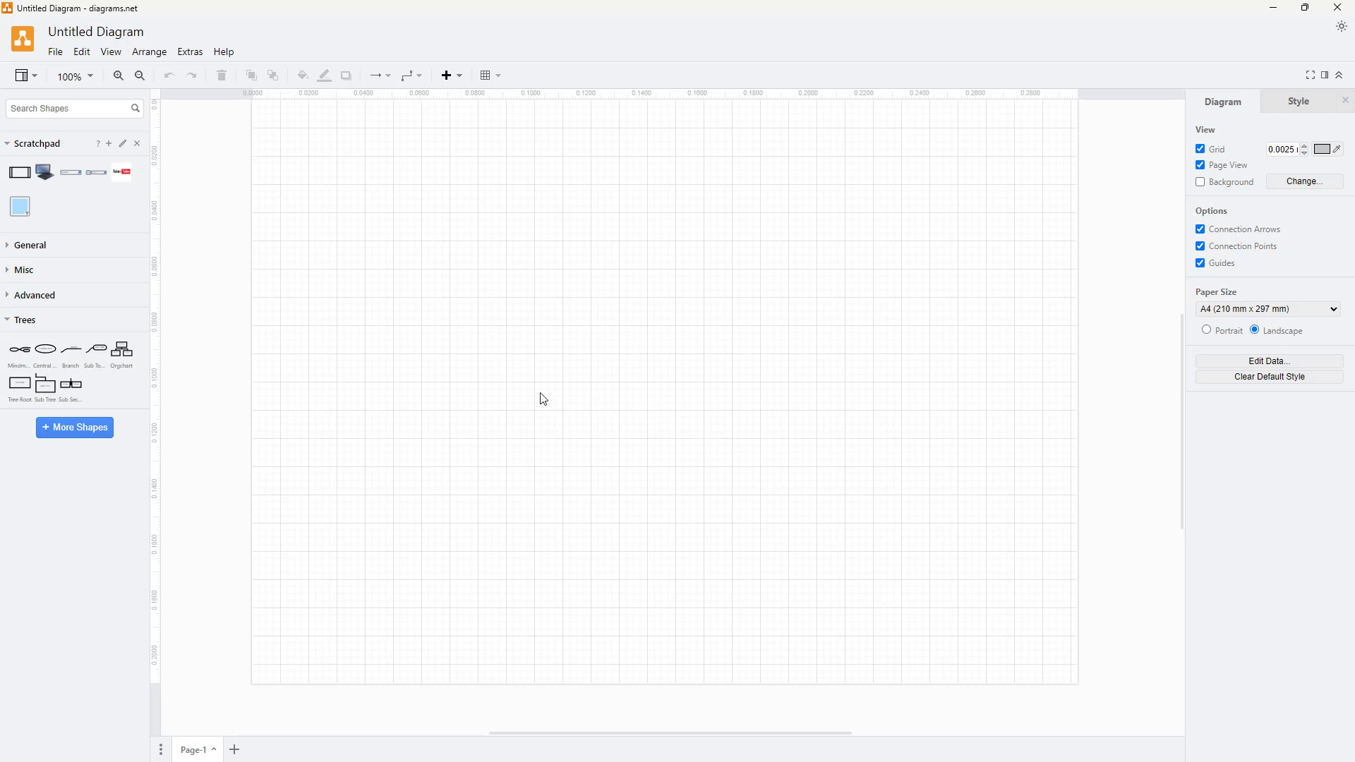
- Open the CSV import for inserting a diagram from comma-separated data
click(149, 53)
mouse_move(189, 291)
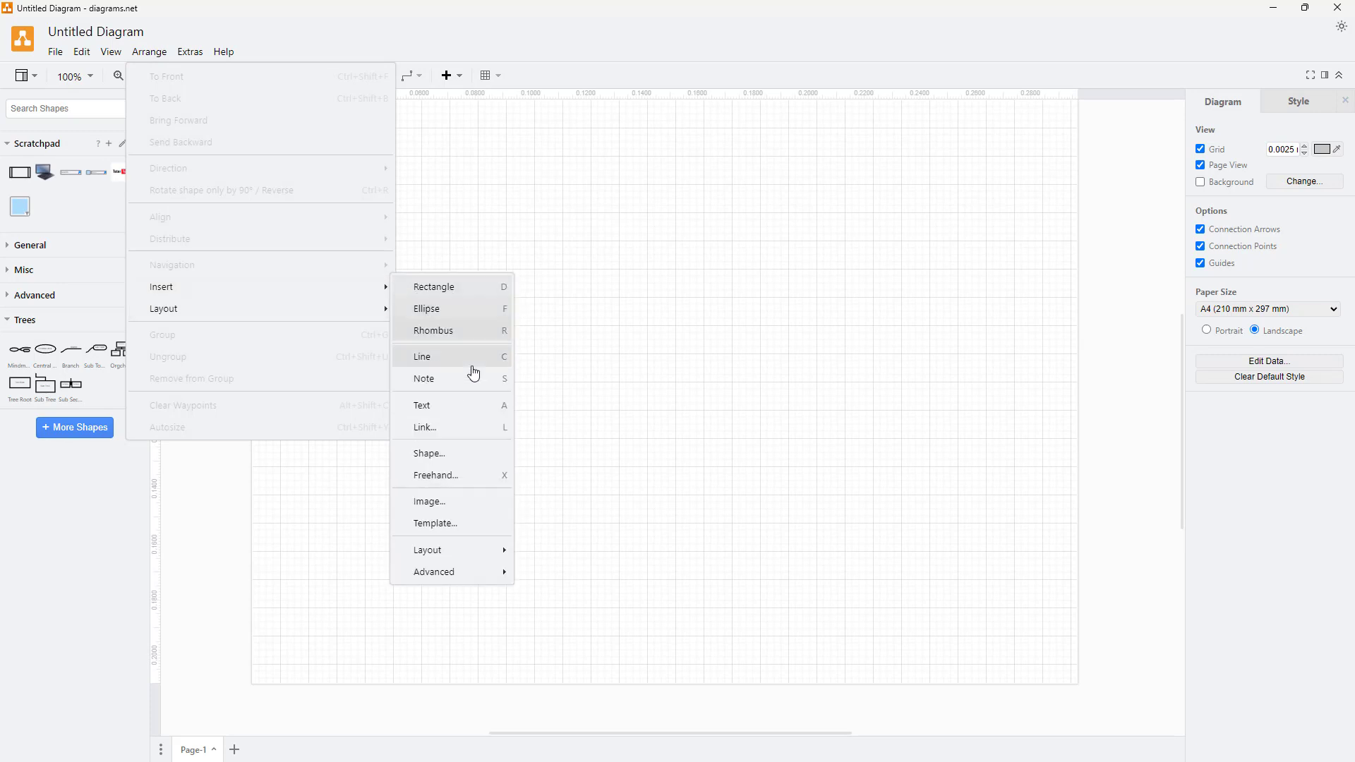
mouse_move(477, 572)
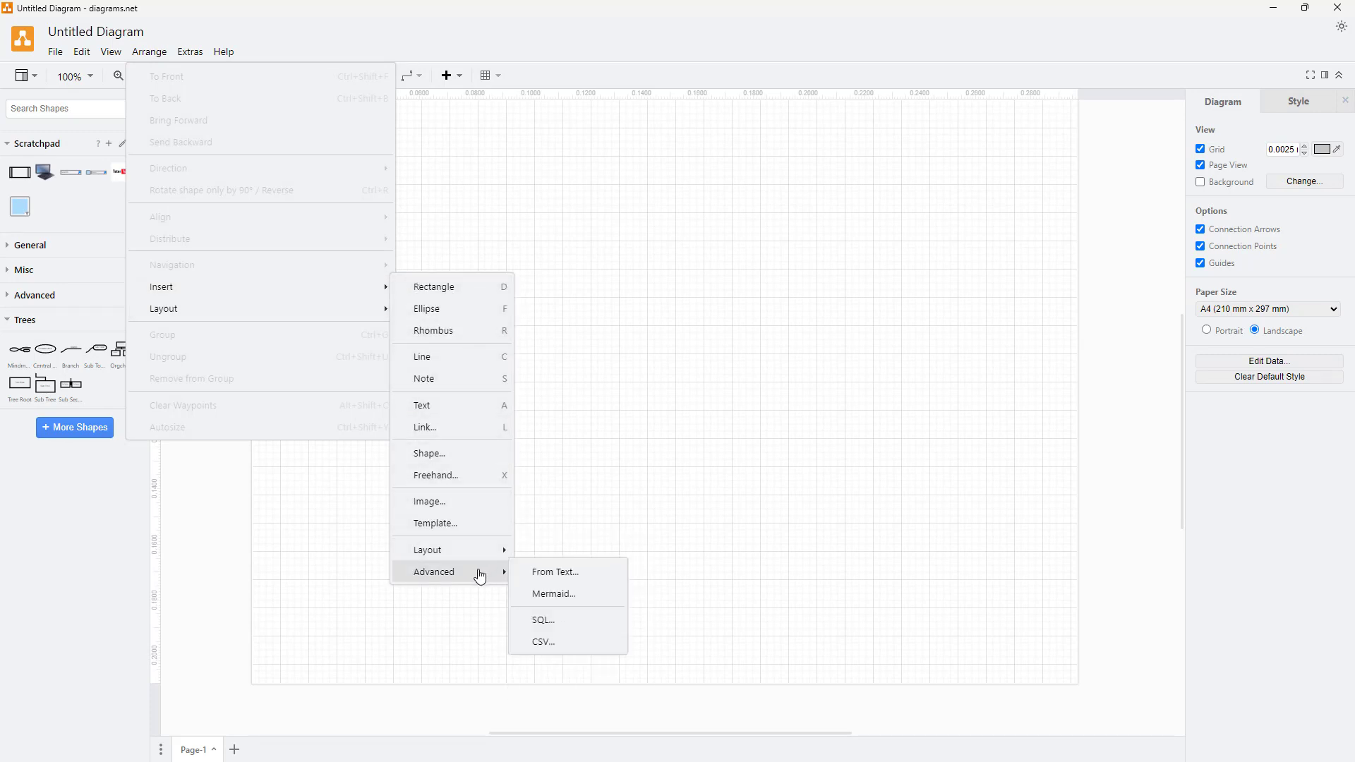
click(556, 641)
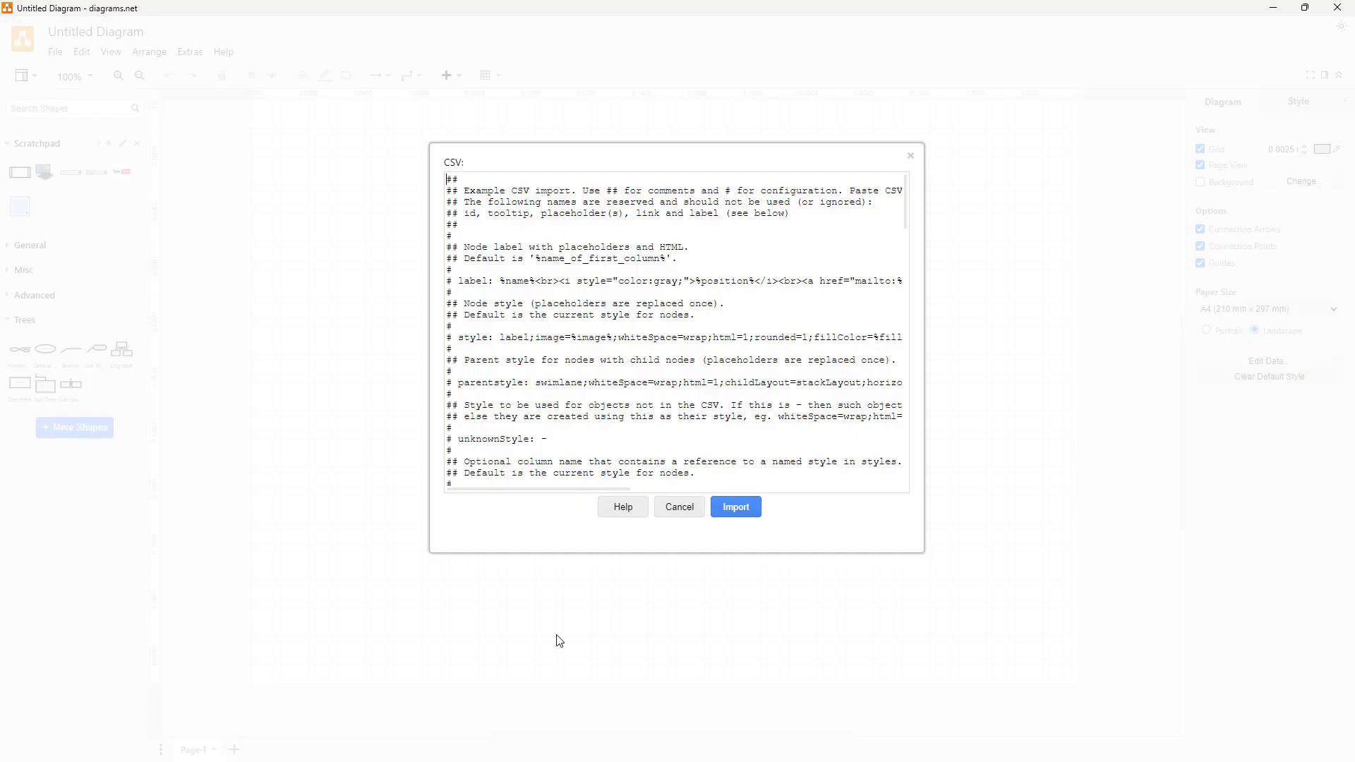
- Examine the CSV template's comments and configuration lines, from the named styles down to the sample data rows
scroll(596, 222, down, 4)
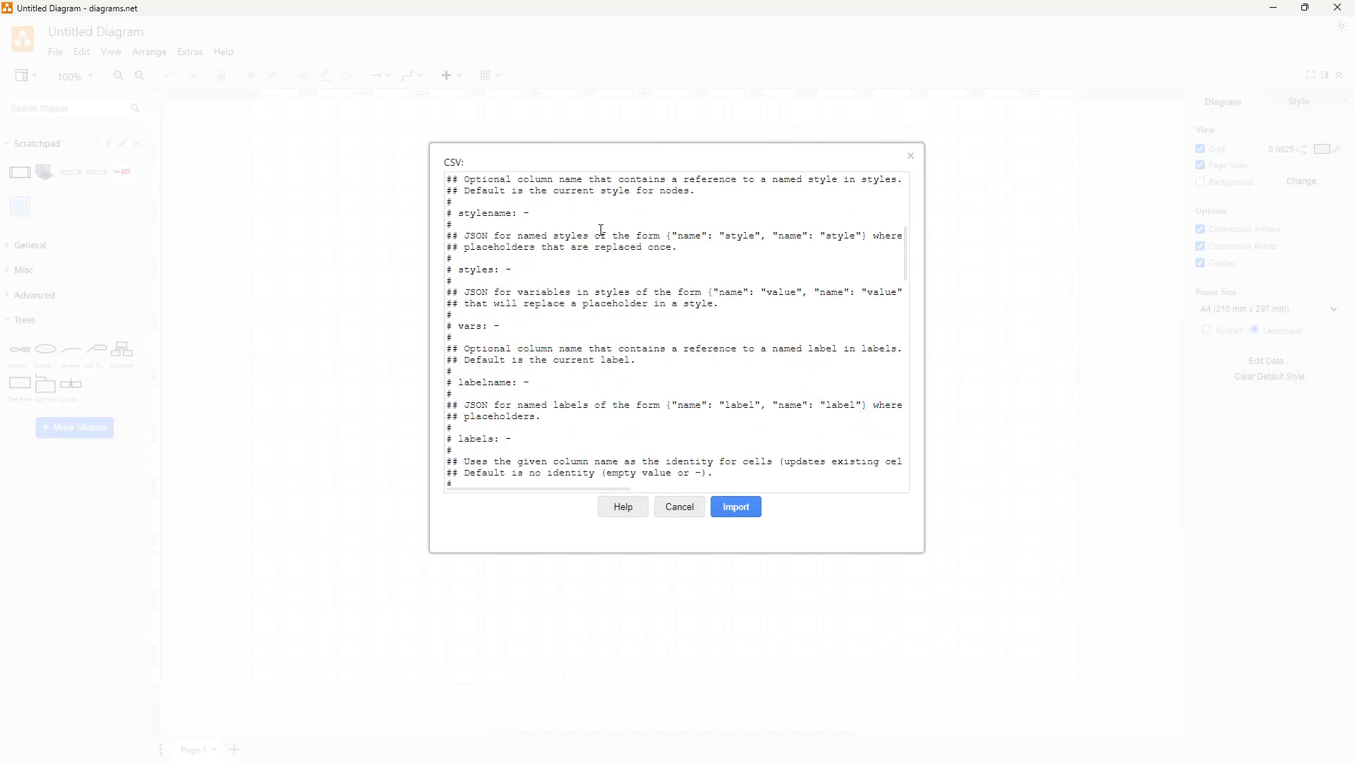
scroll(523, 286, down, 3)
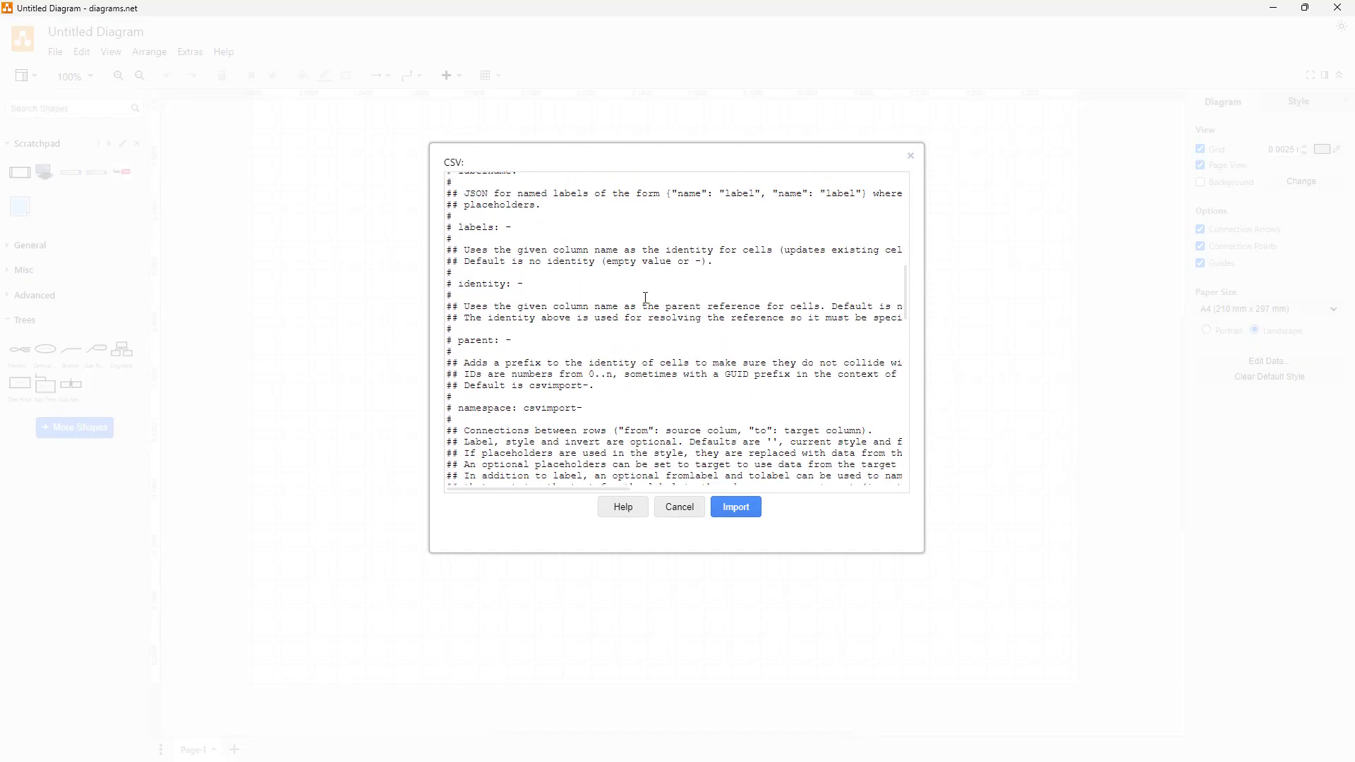
scroll(801, 311, up, 3)
mouse_move(722, 233)
mouse_down()
mouse_move(924, 235)
mouse_move(717, 251)
mouse_up()
drag(577, 234, 265, 253)
click(611, 293)
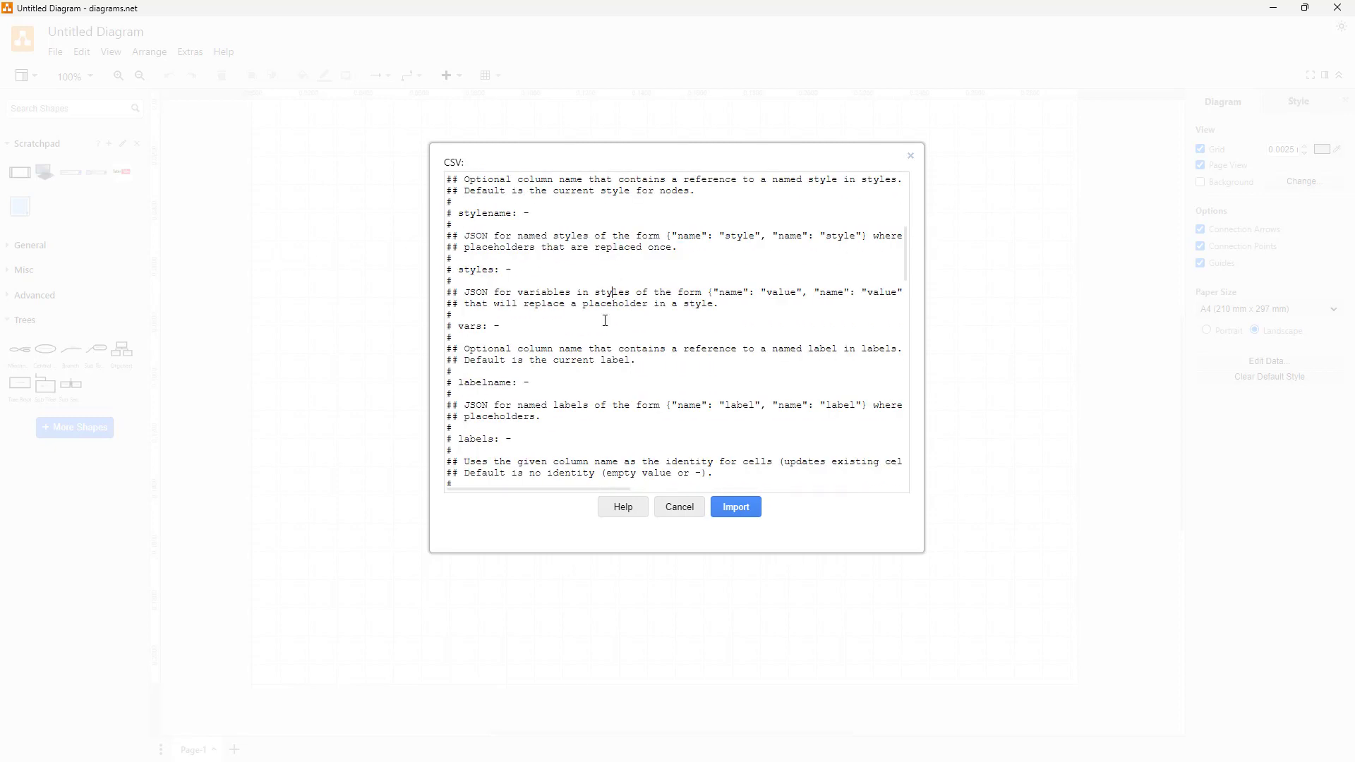
scroll(611, 292, down, 4)
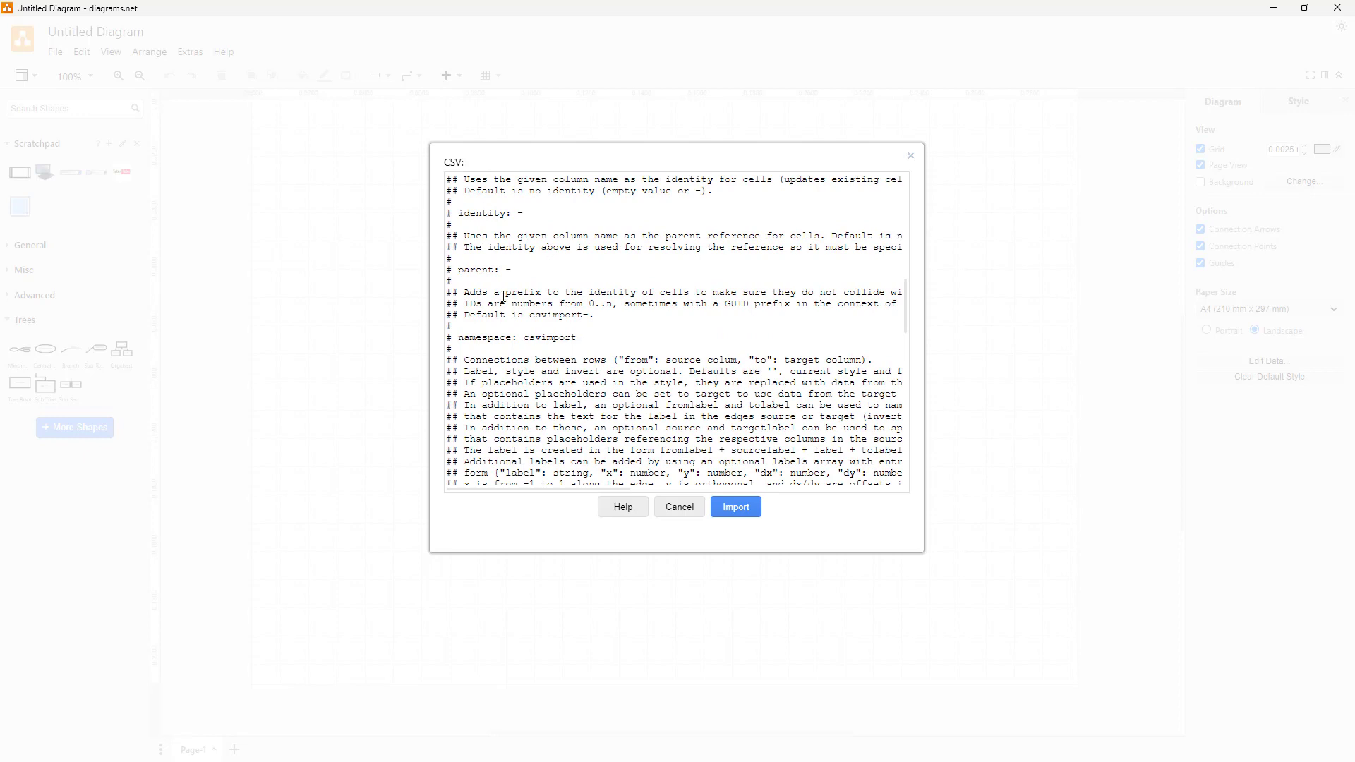
scroll(505, 297, down, 4)
scroll(523, 286, down, 8)
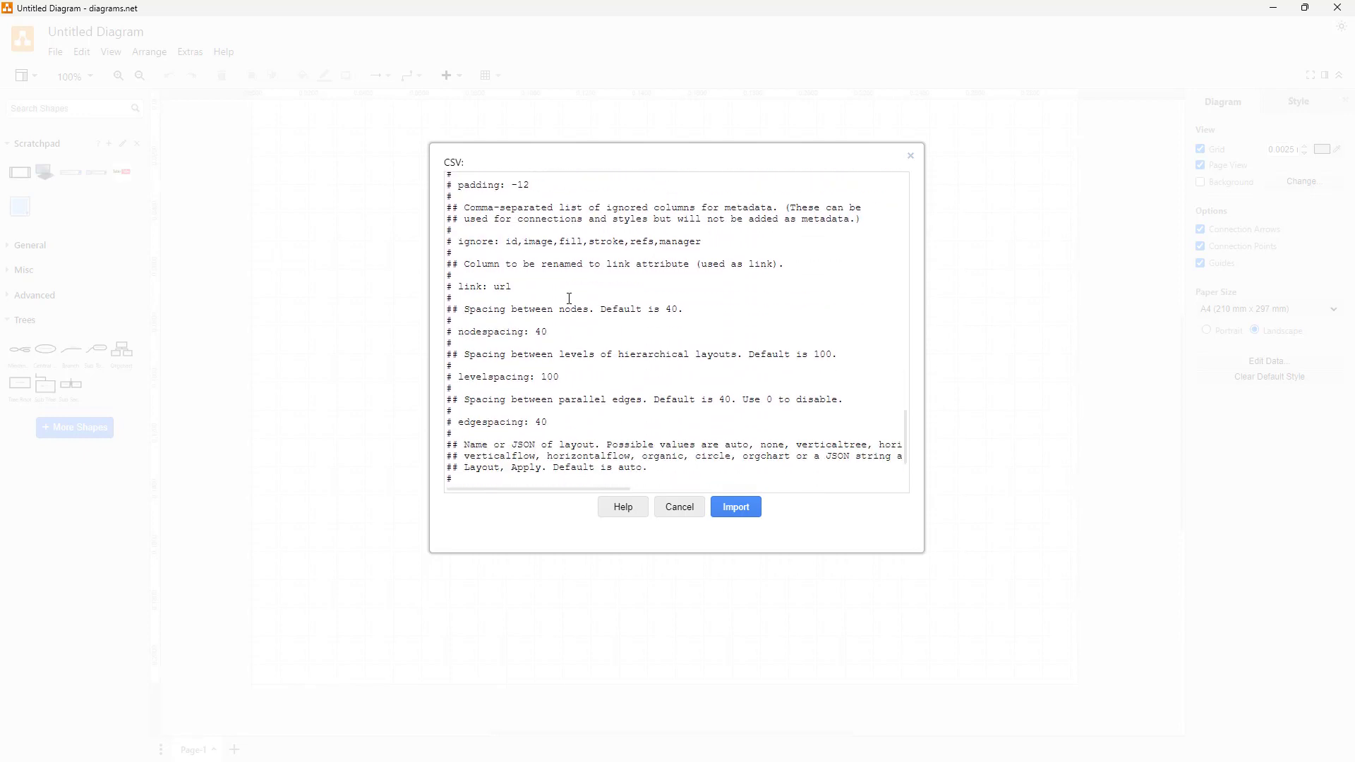
scroll(588, 292, down, 2)
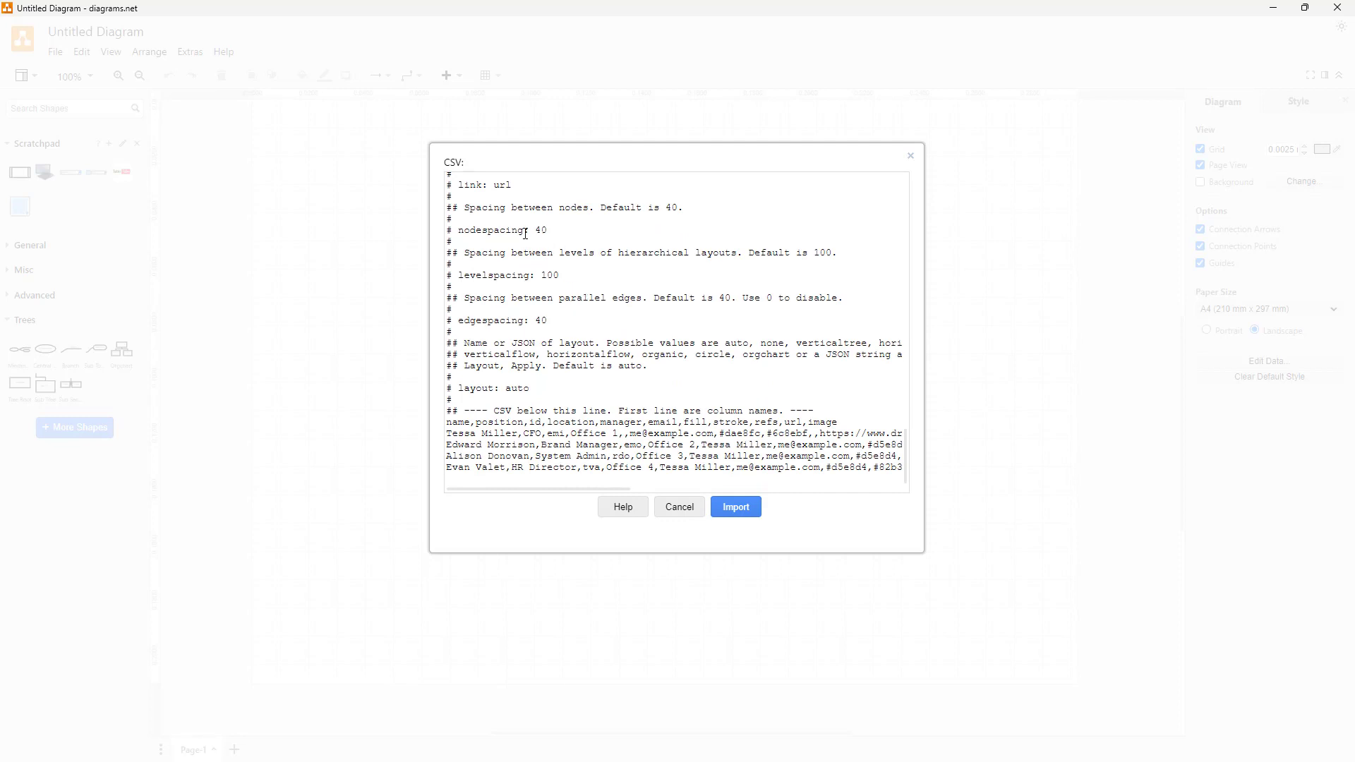
- Review the node spacing and hierarchical level spacing settings in the CSV template
drag(535, 231, 561, 278)
drag(463, 253, 726, 254)
click(559, 277)
drag(481, 253, 706, 257)
click(793, 258)
drag(837, 253, 824, 250)
click(563, 274)
- Import the unmodified sample CSV as an org chart and move the chart to the right half of the page
click(748, 515)
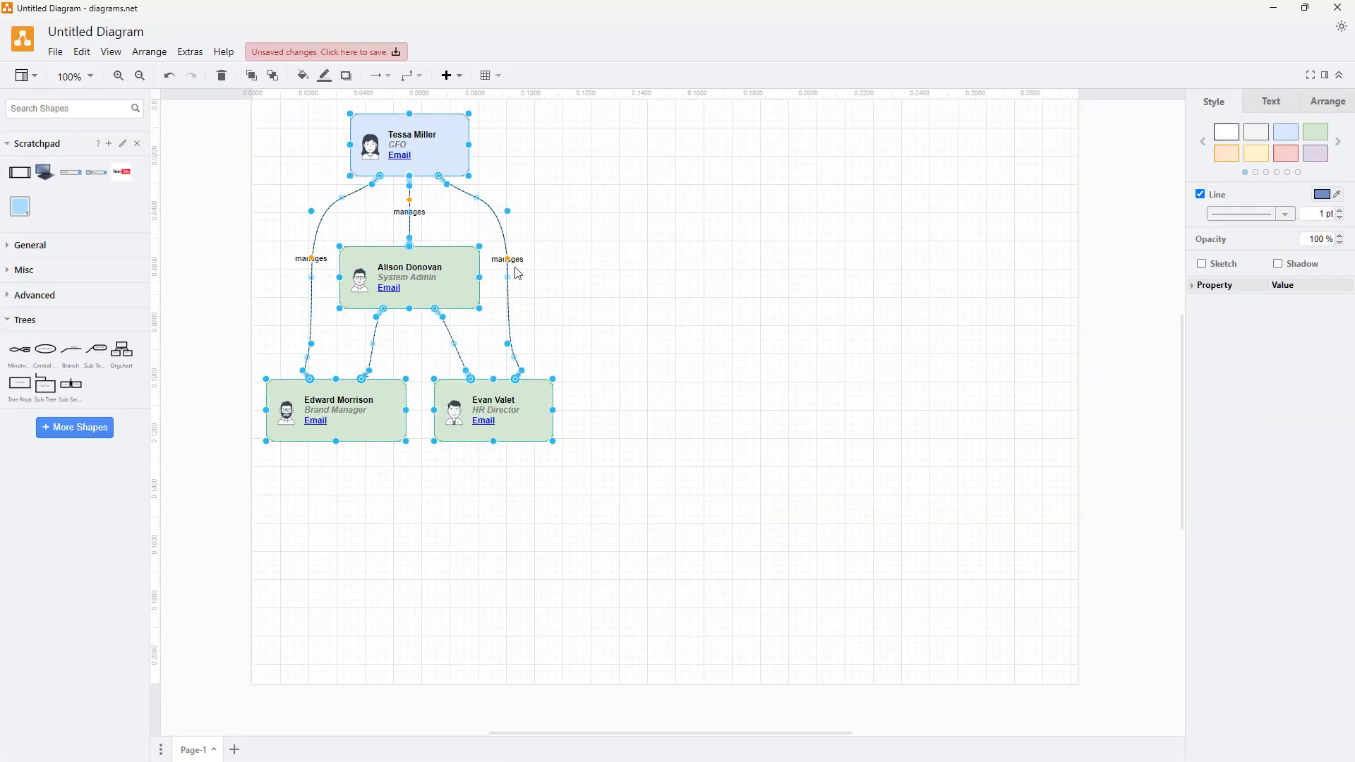
drag(424, 277, 902, 354)
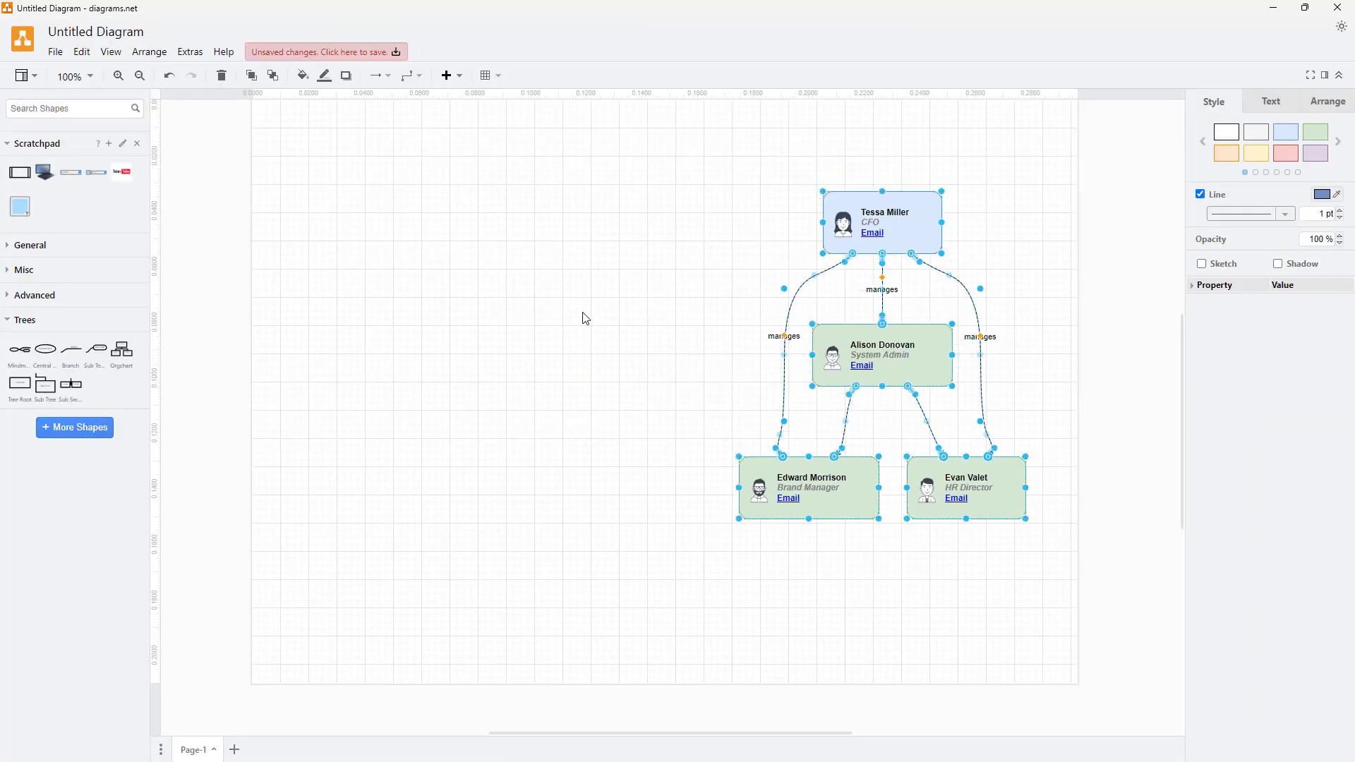
click(585, 314)
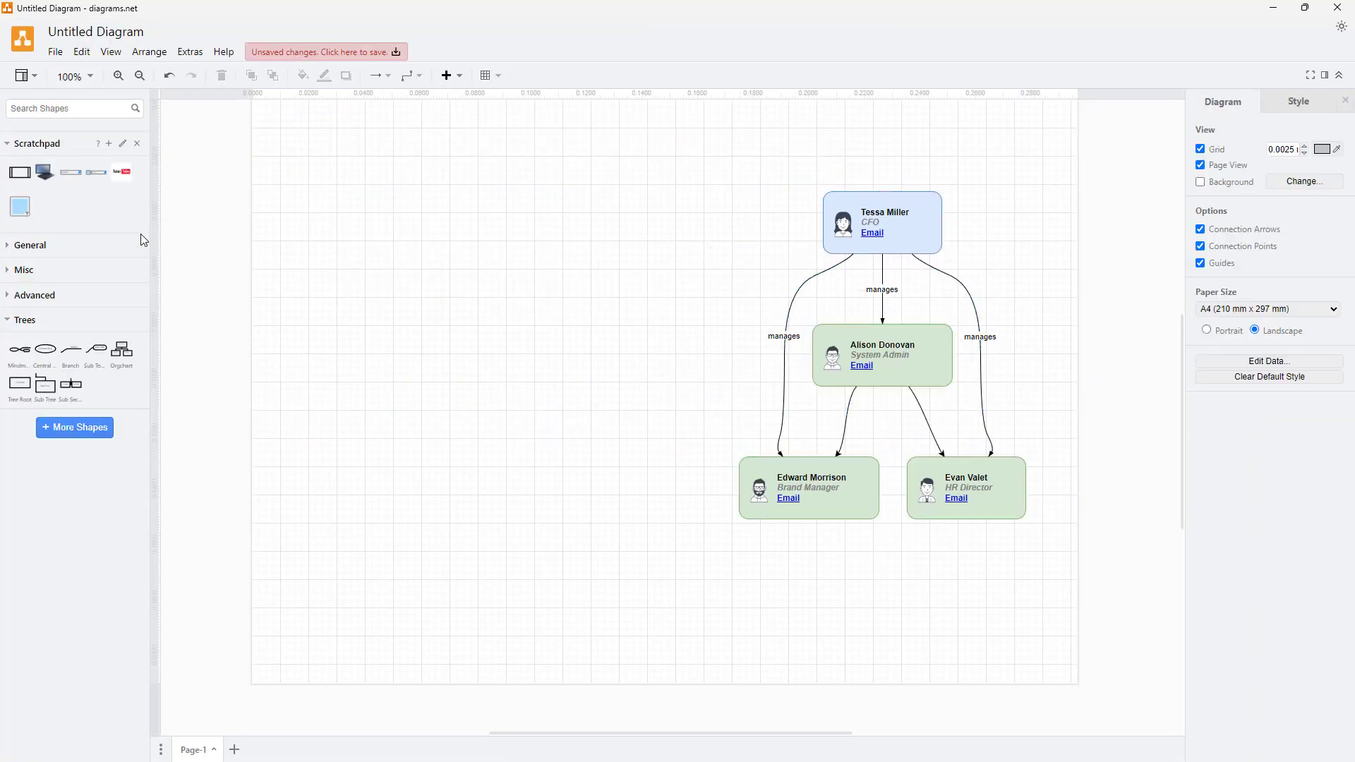
- Reopen the CSV import template and set nodespacing to 50, levelspacing to 50 and edgespacing to 70
click(165, 58)
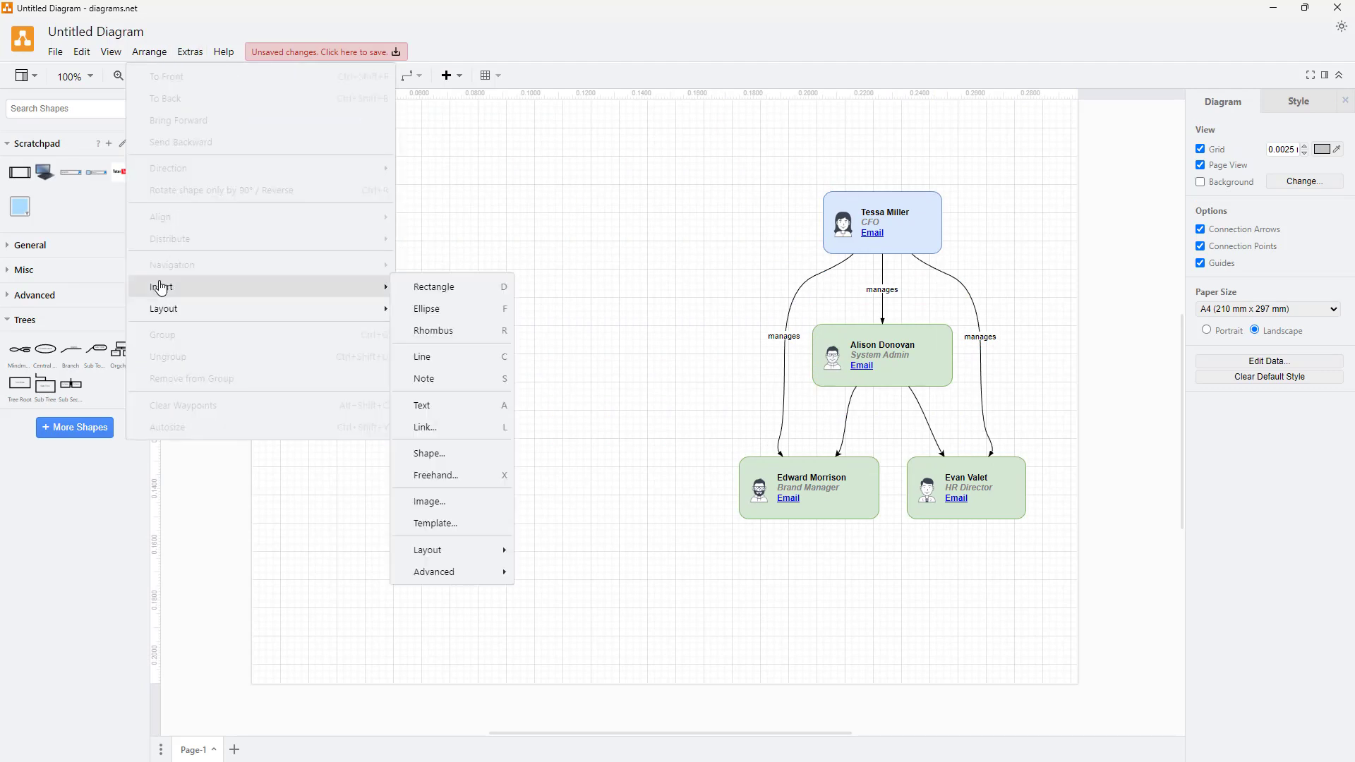
mouse_move(469, 569)
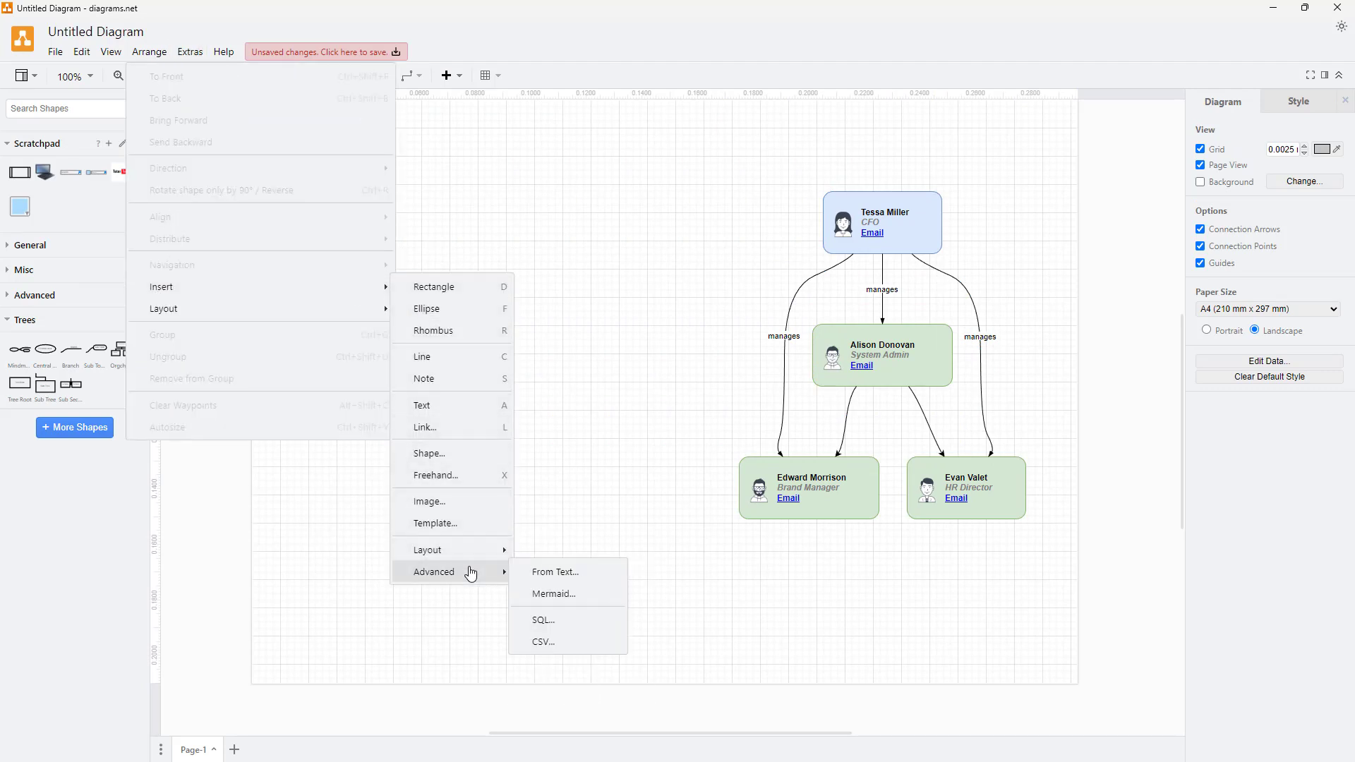
click(550, 644)
scroll(697, 395, down, 15)
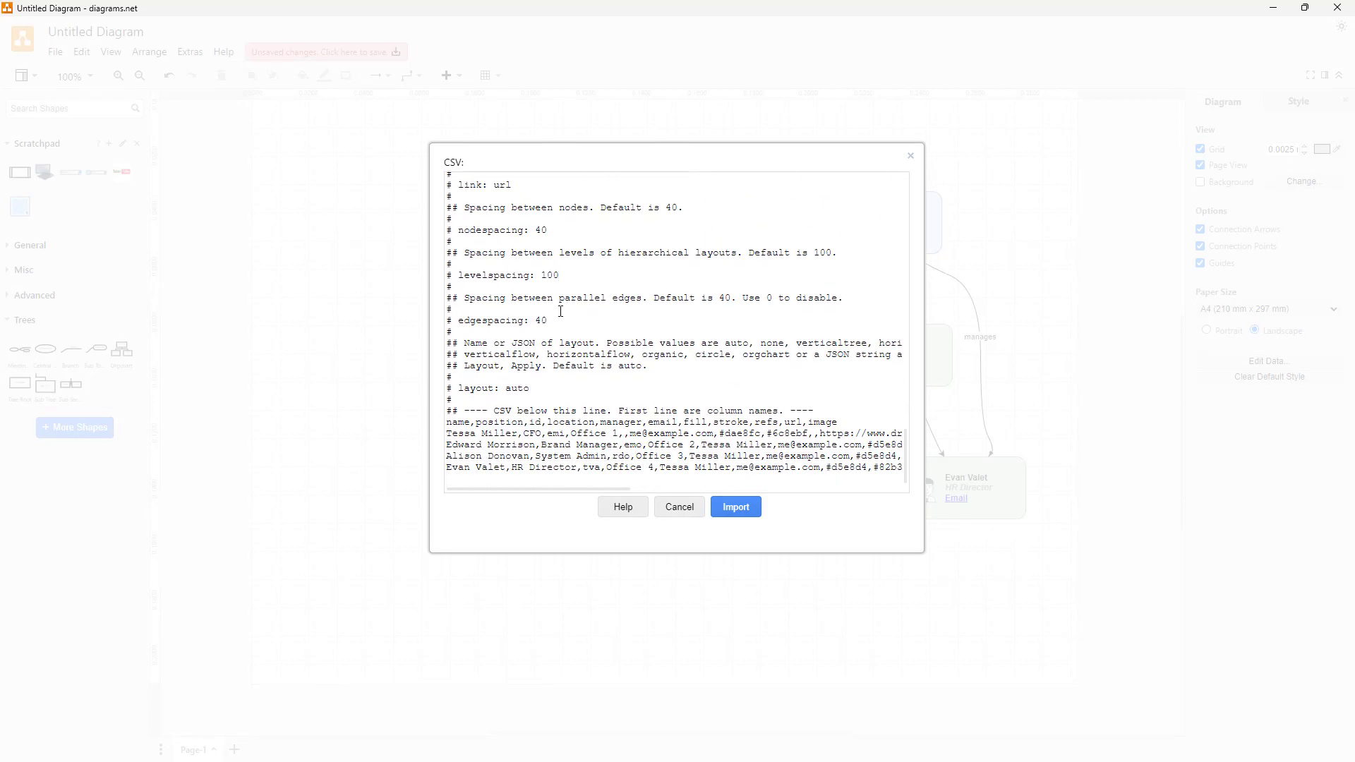
double_click(546, 278)
text(50)
double_click(540, 324)
text(10)
double_click(540, 231)
text(5)
- Import the edited CSV and place the resulting org chart to the left of the first chart
click(737, 507)
mouse_move(869, 561)
mouse_down()
mouse_move(779, 477)
mouse_move(618, 194)
mouse_move(597, 242)
mouse_move(484, 159)
mouse_move(506, 189)
mouse_move(499, 175)
mouse_up()
click(653, 232)
click(741, 303)
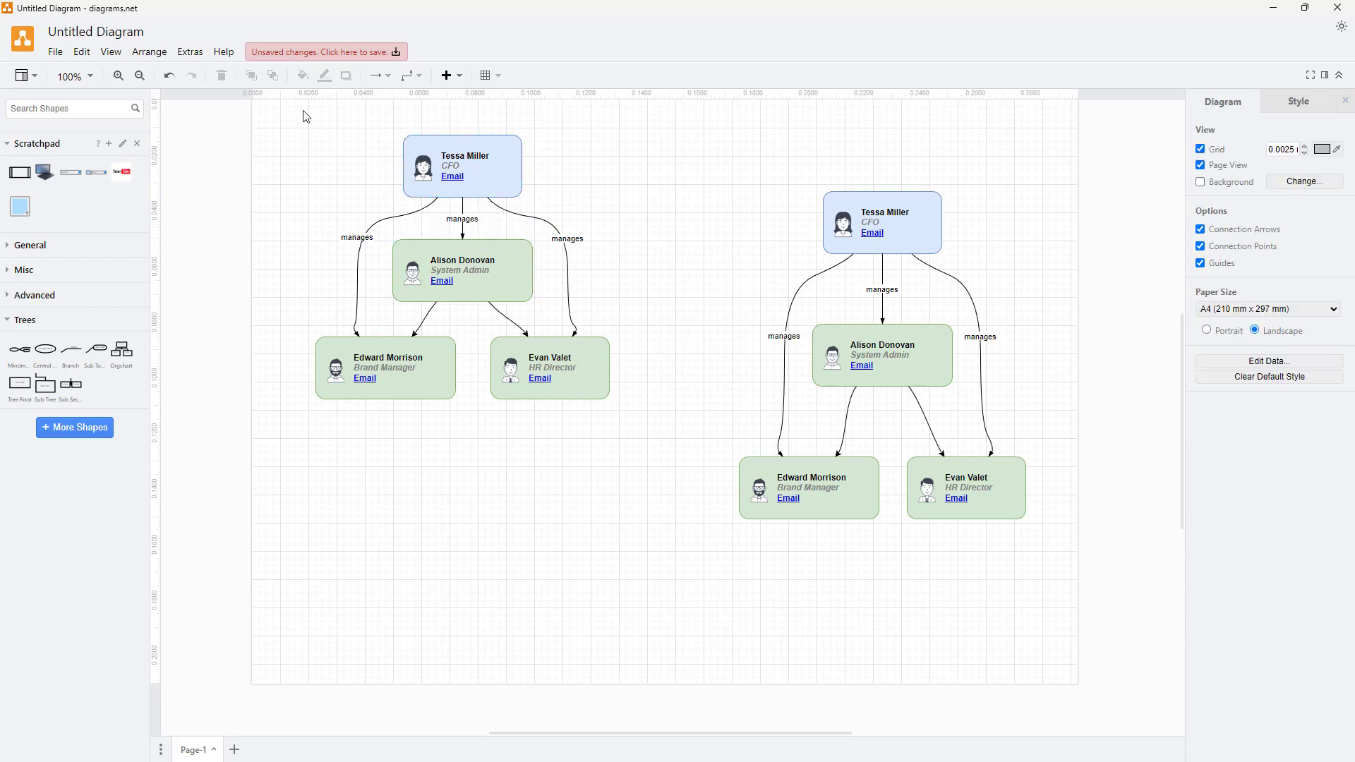
- Reopen the CSV import template and go to the data section at its end
click(183, 54)
click(146, 55)
mouse_move(212, 287)
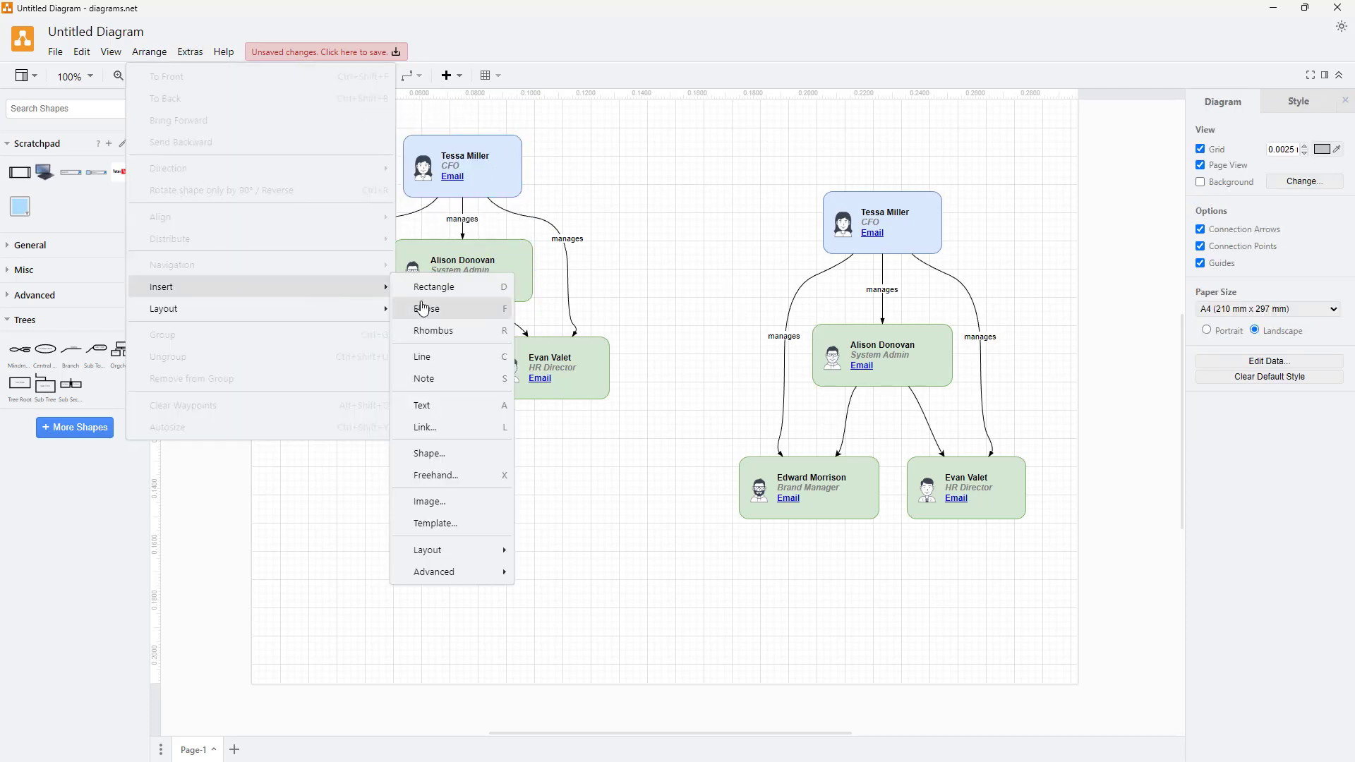
mouse_move(470, 558)
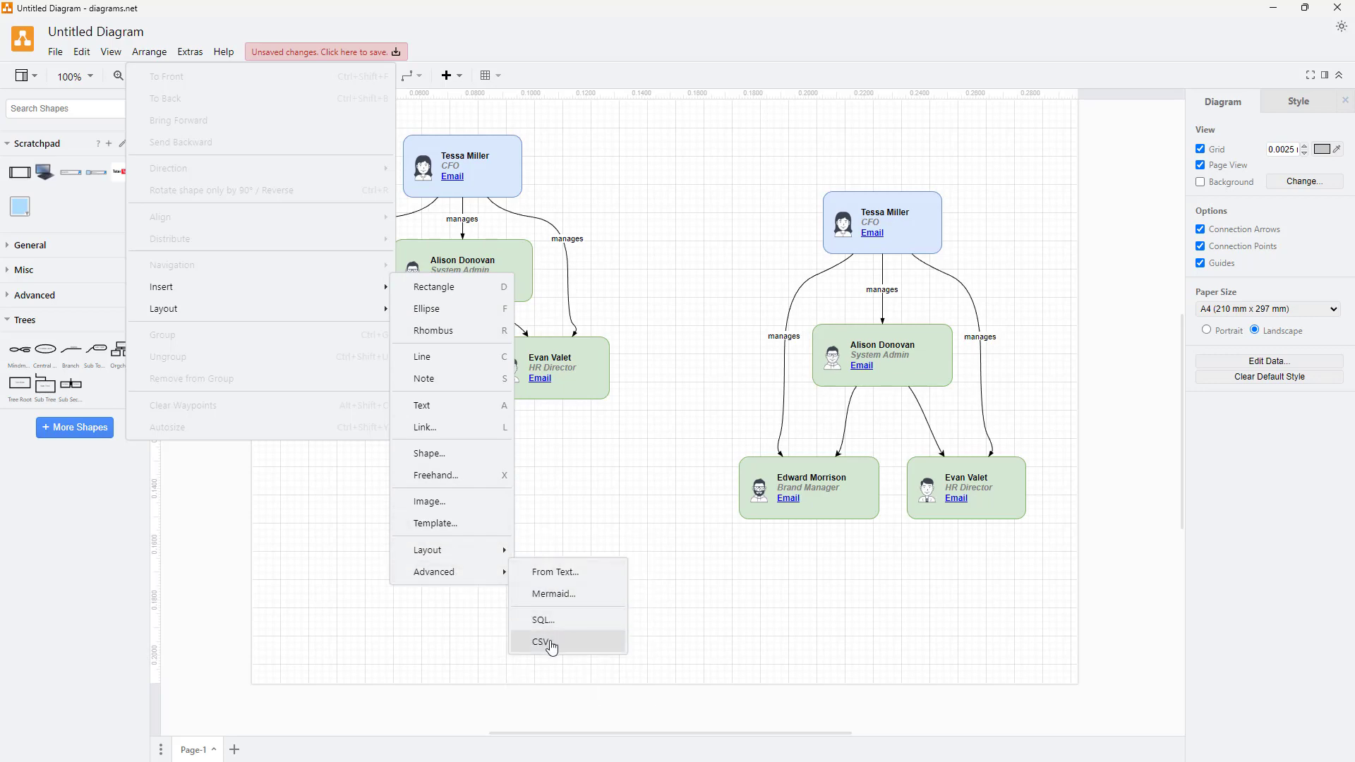
click(552, 647)
scroll(819, 296, down, 10)
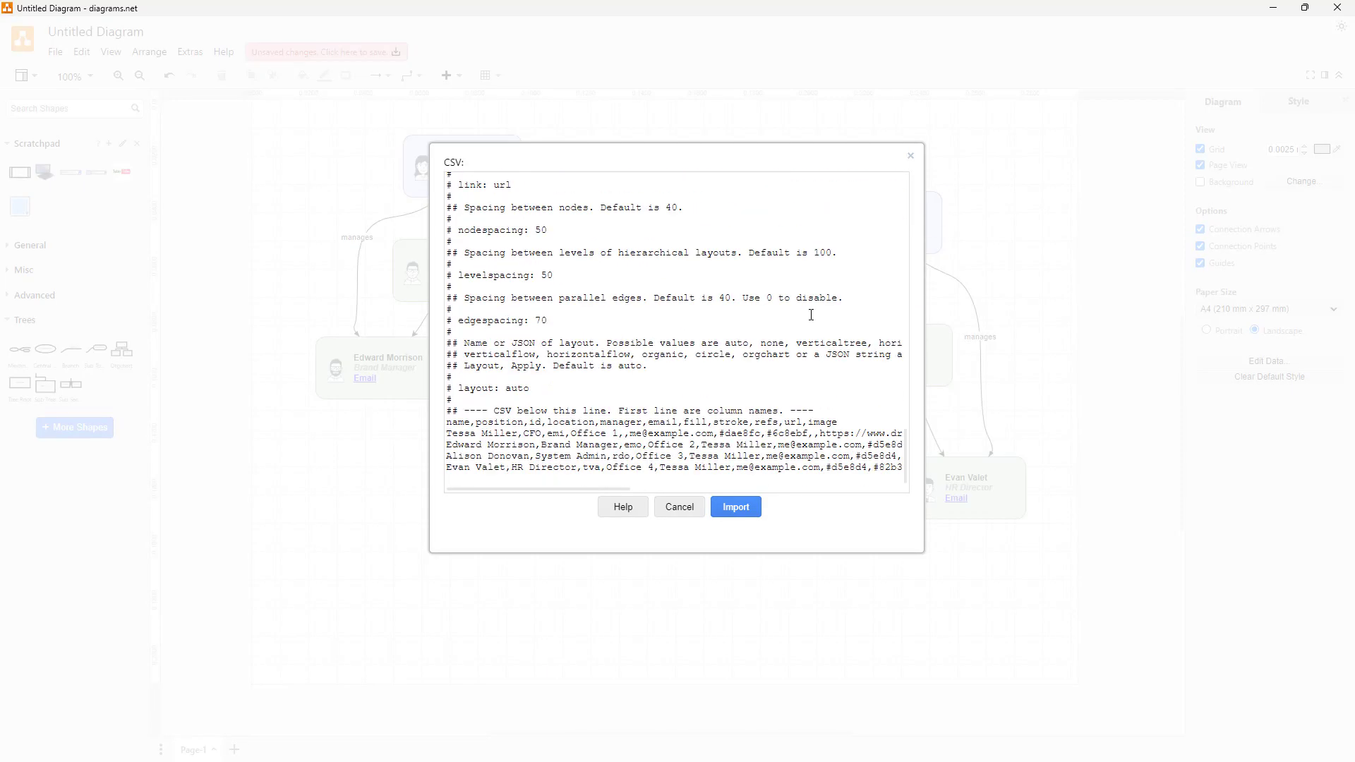
- Copy the column-name line and all sample data rows from the CSV template, and close the import dialog without importing
click(543, 414)
drag(448, 423, 906, 470)
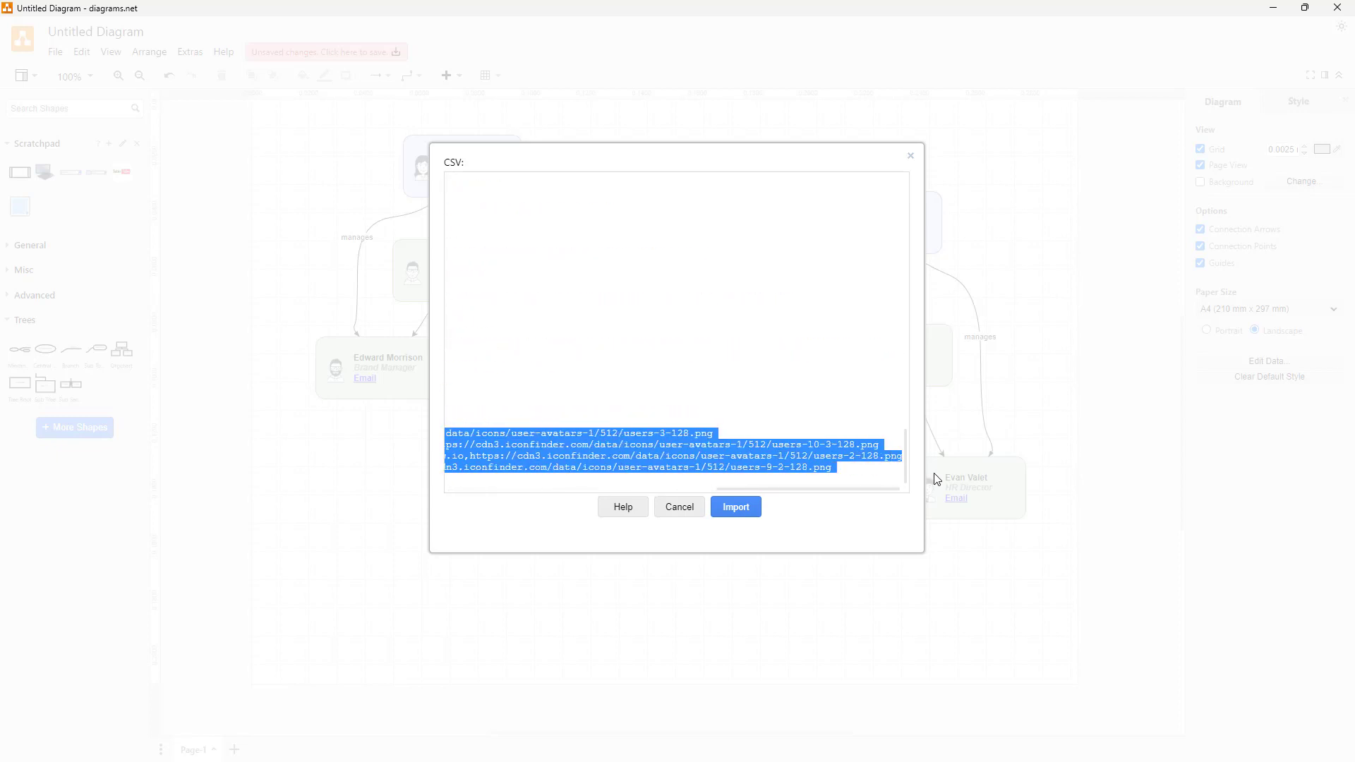
drag(752, 489, 500, 466)
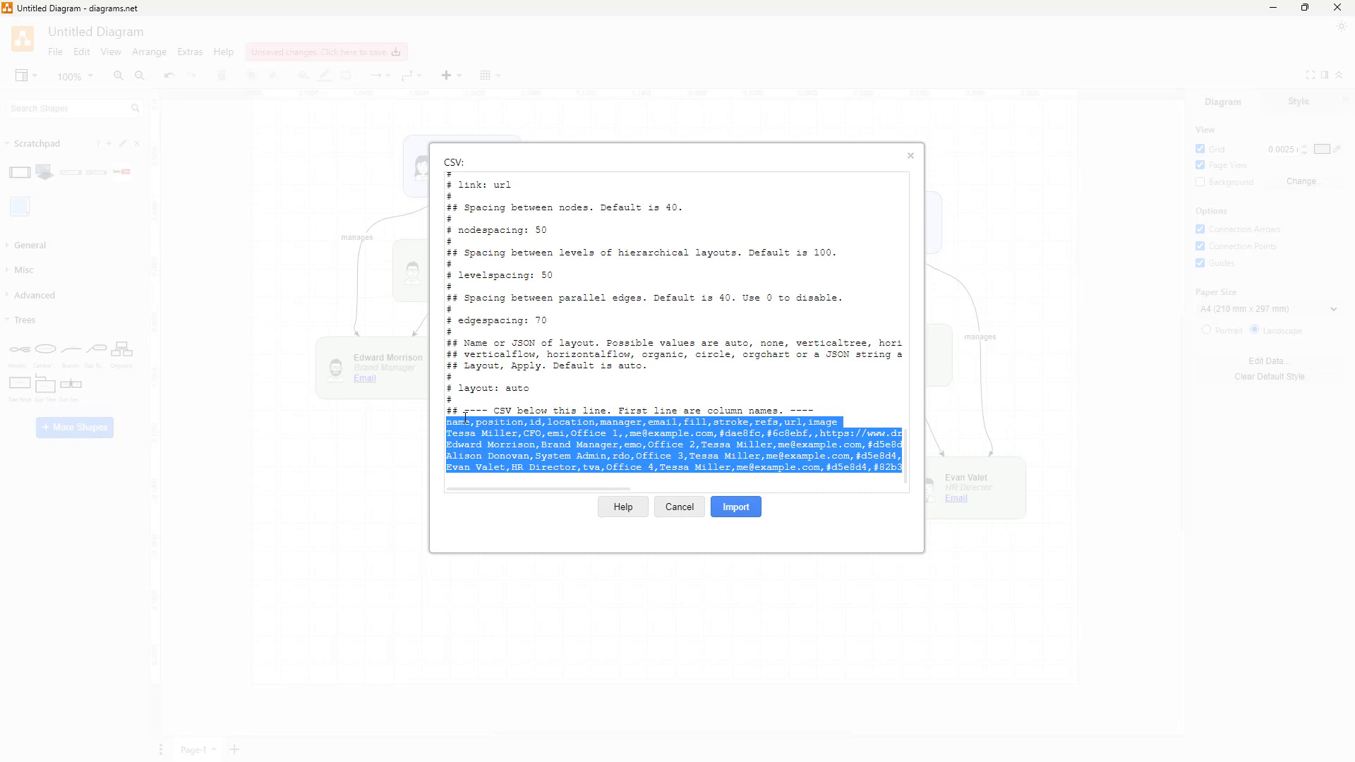
click(615, 444)
drag(450, 426, 1071, 485)
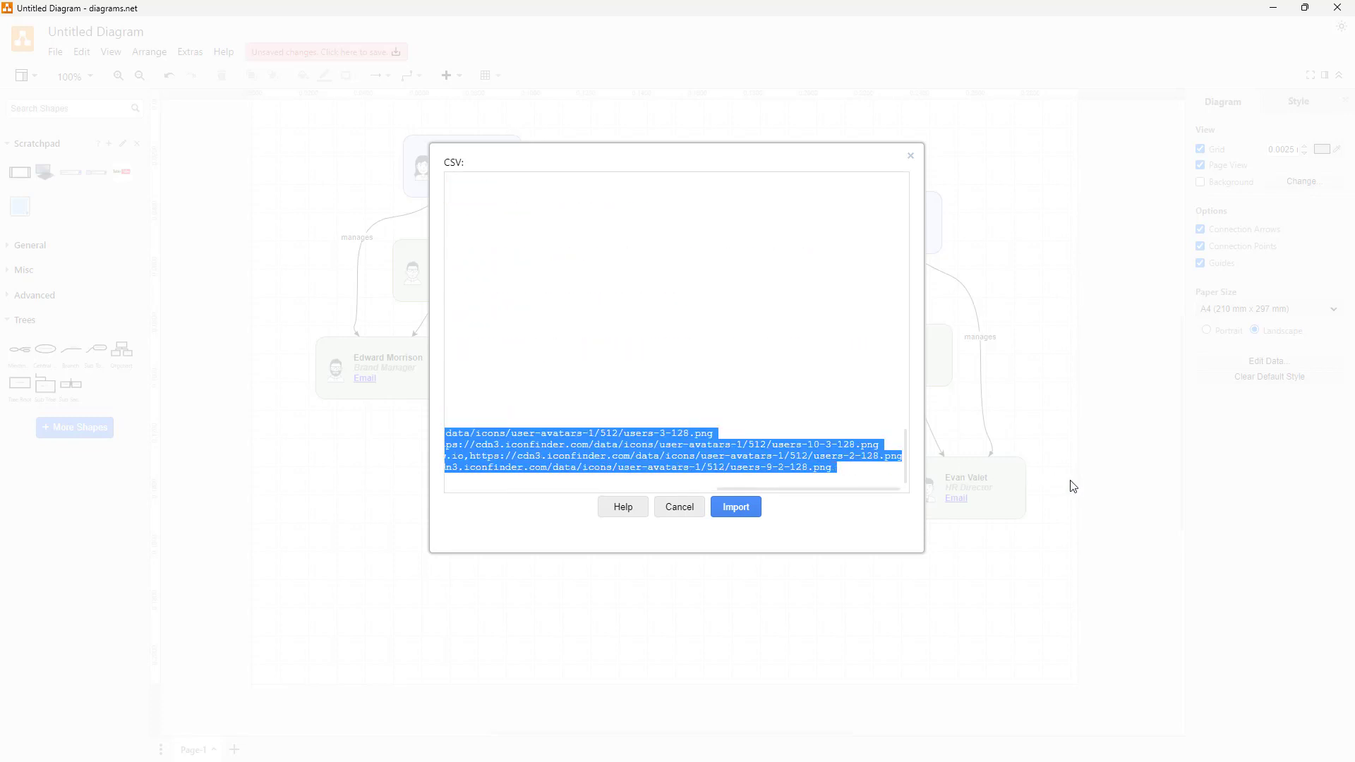
drag(799, 489, 482, 491)
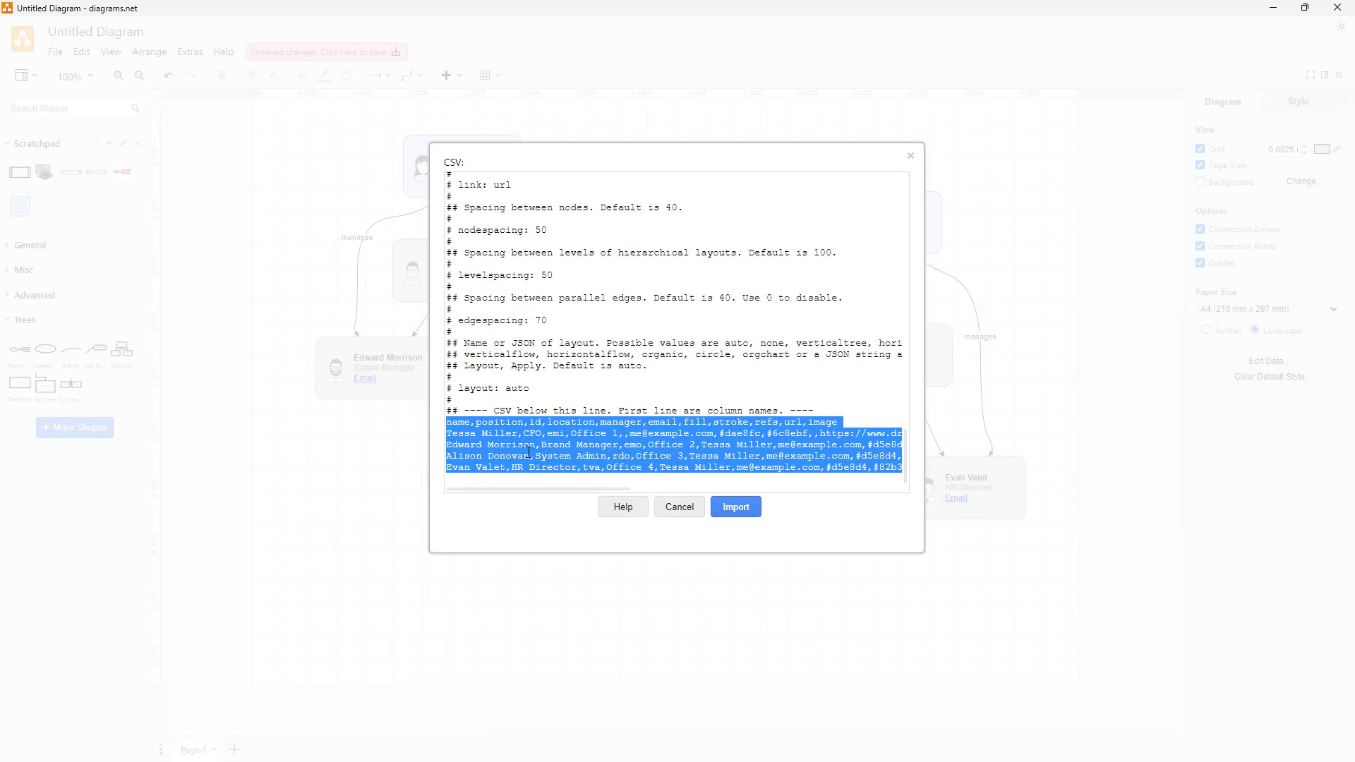
key(ctrl+c)
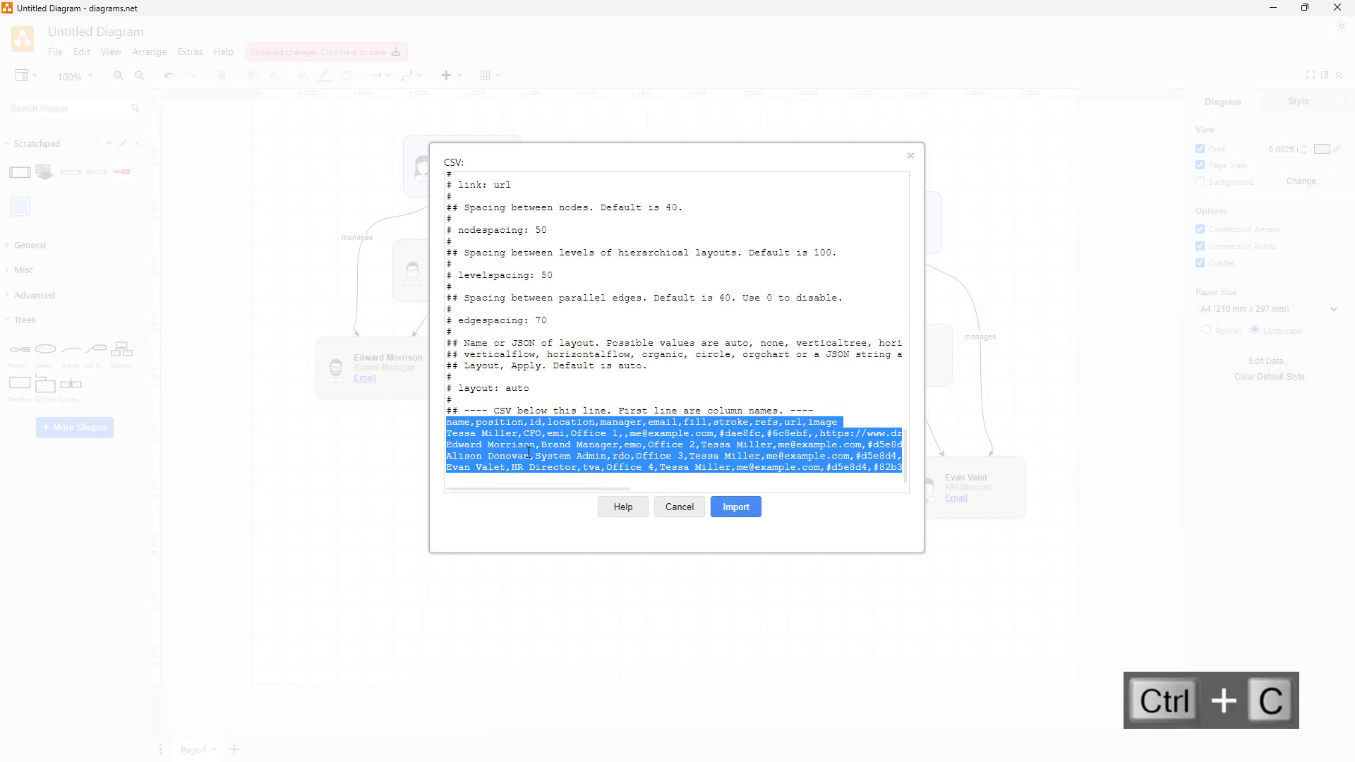
click(628, 439)
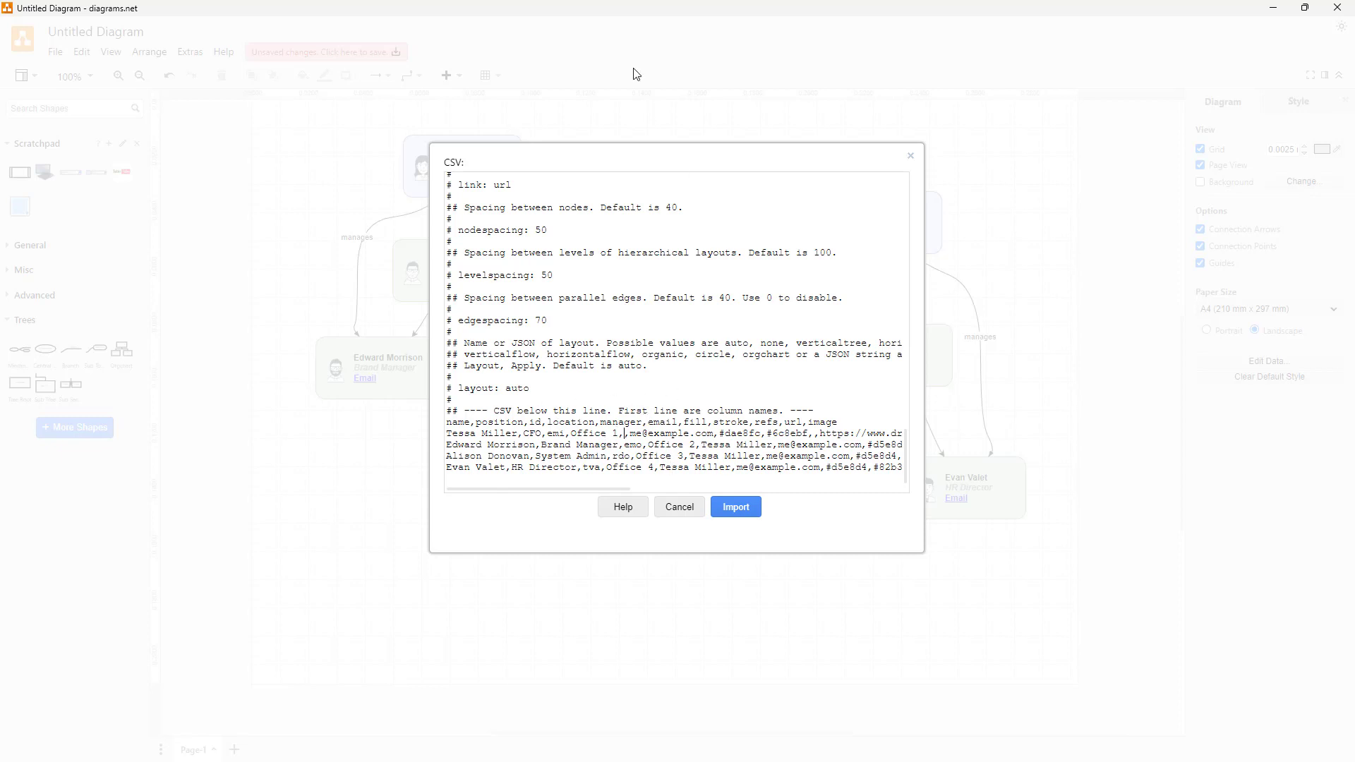
click(911, 156)
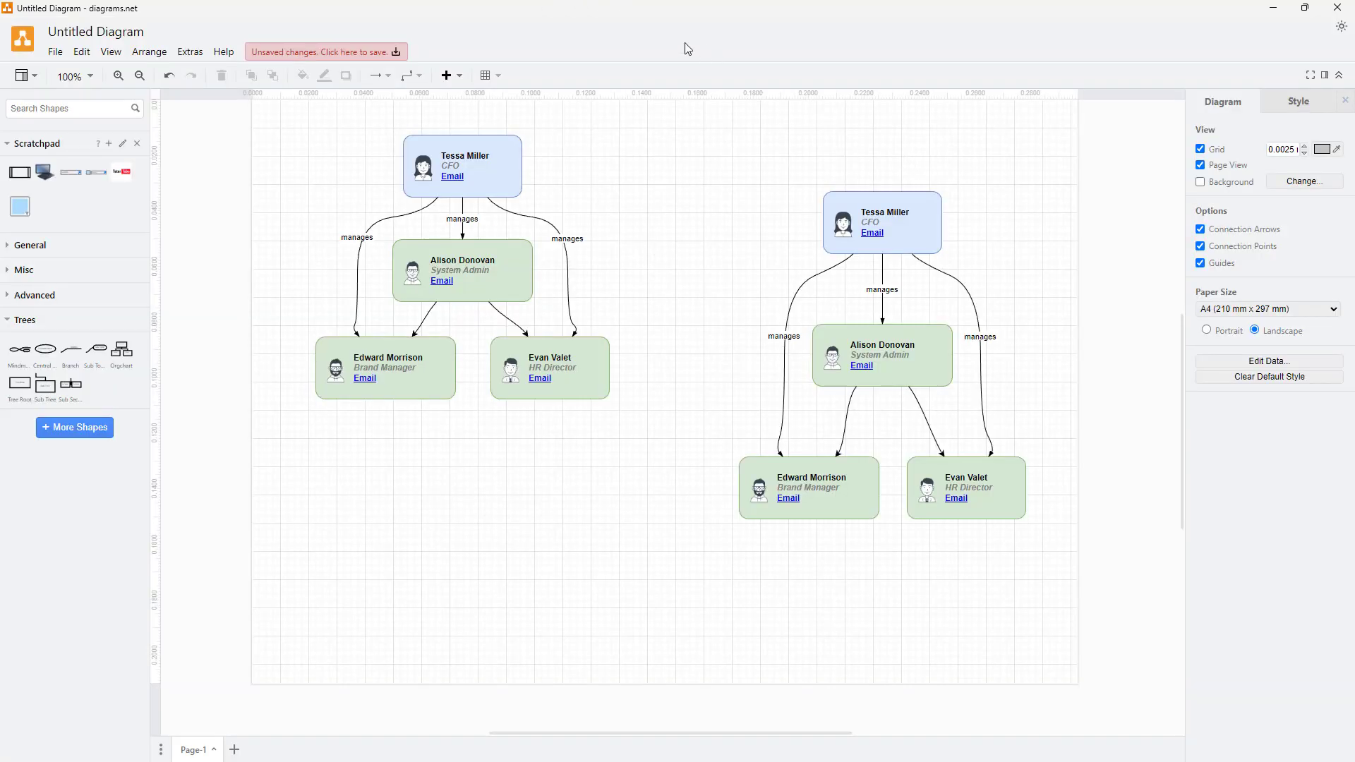
- Create a new text document on the desktop and paste the copied CSV data into it in Notepad
drag(554, 14, 761, 116)
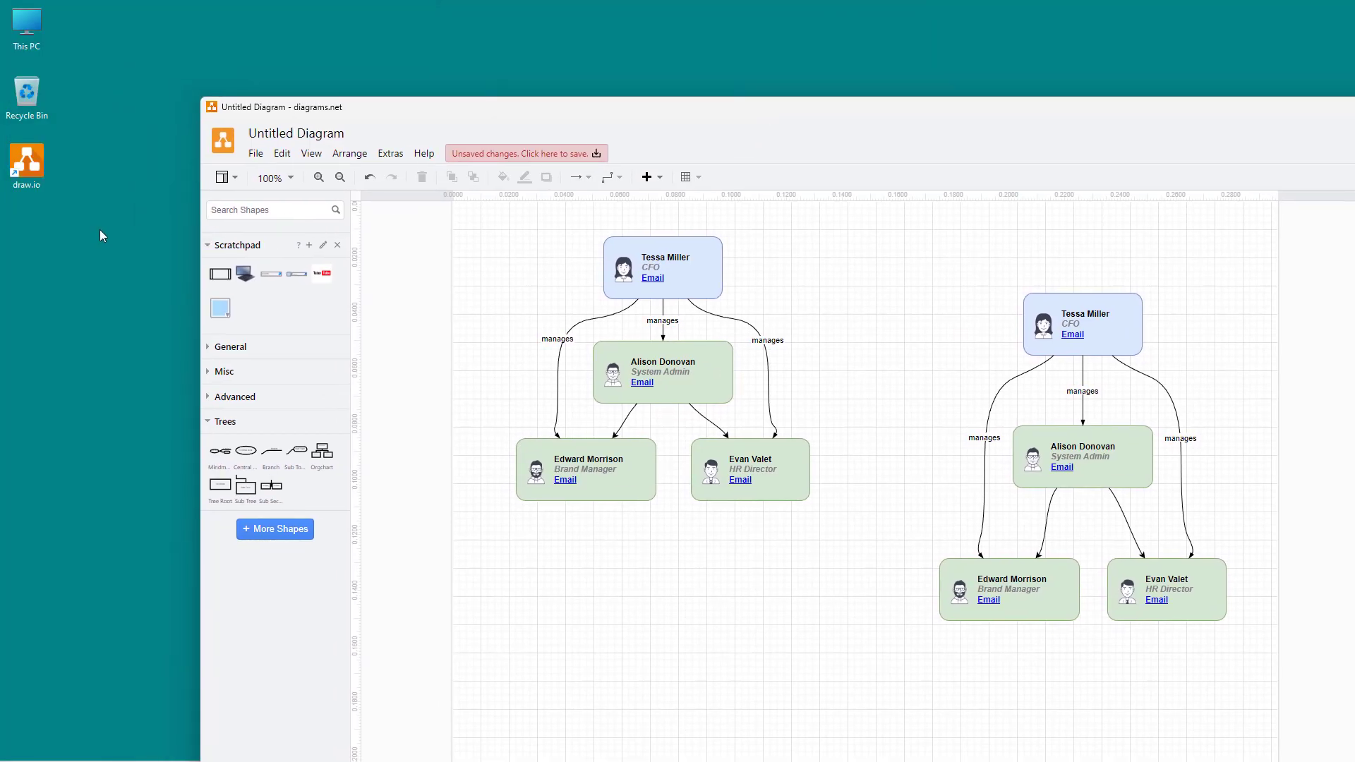
right_click(54, 203)
mouse_move(169, 291)
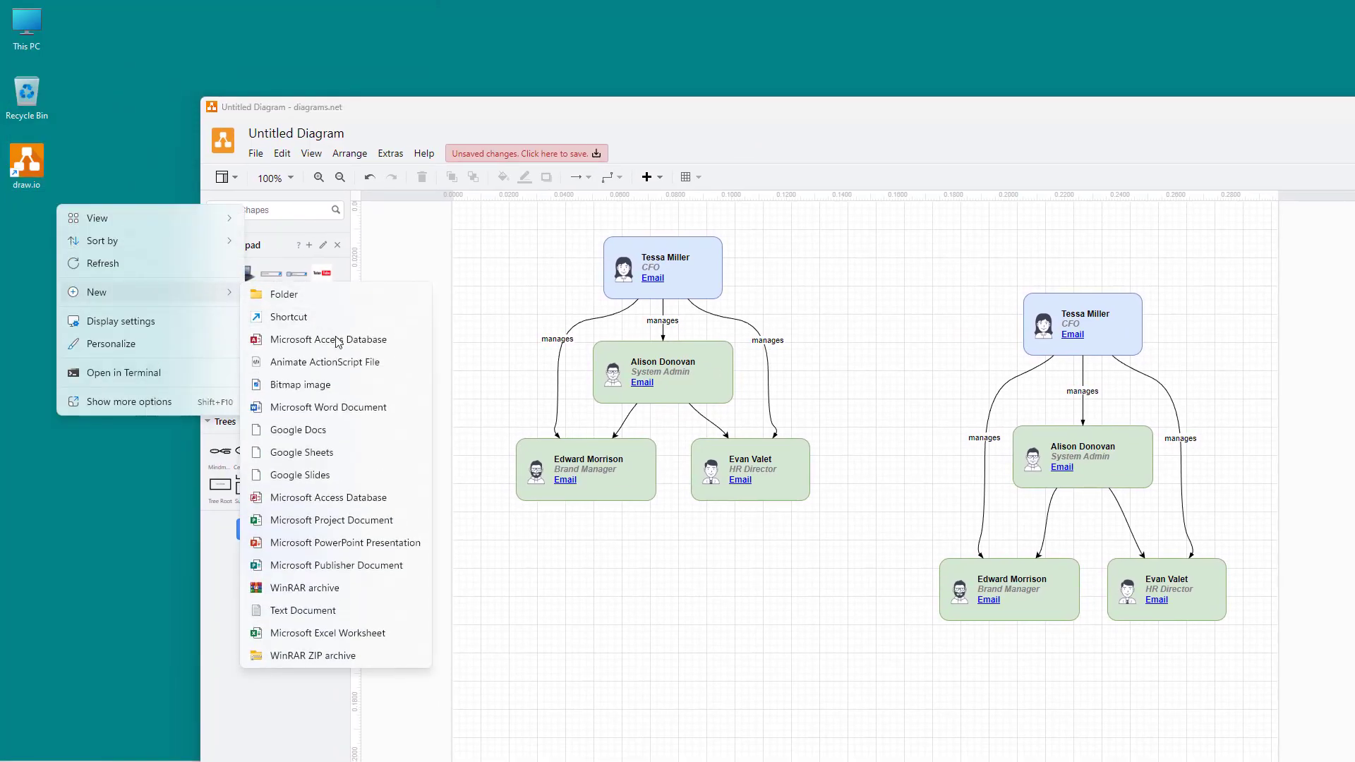
click(314, 611)
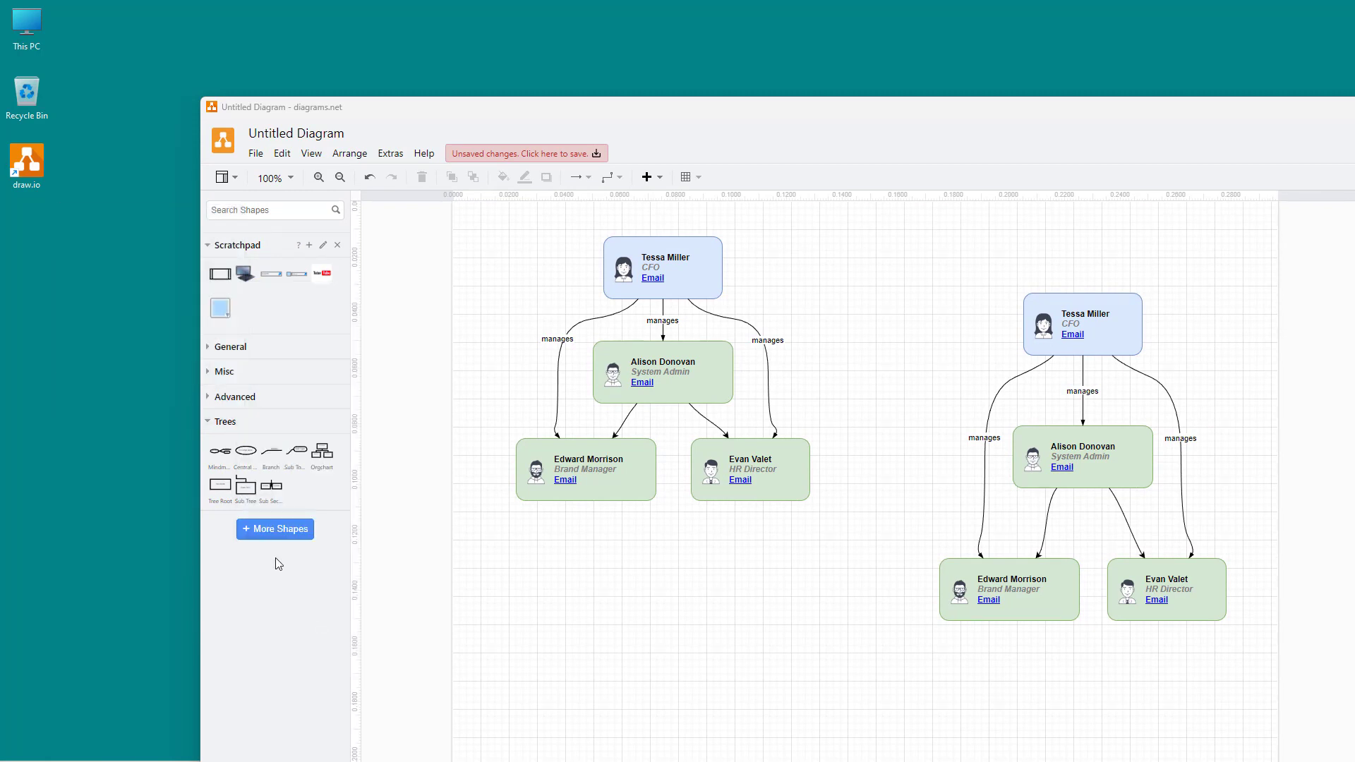
click(88, 237)
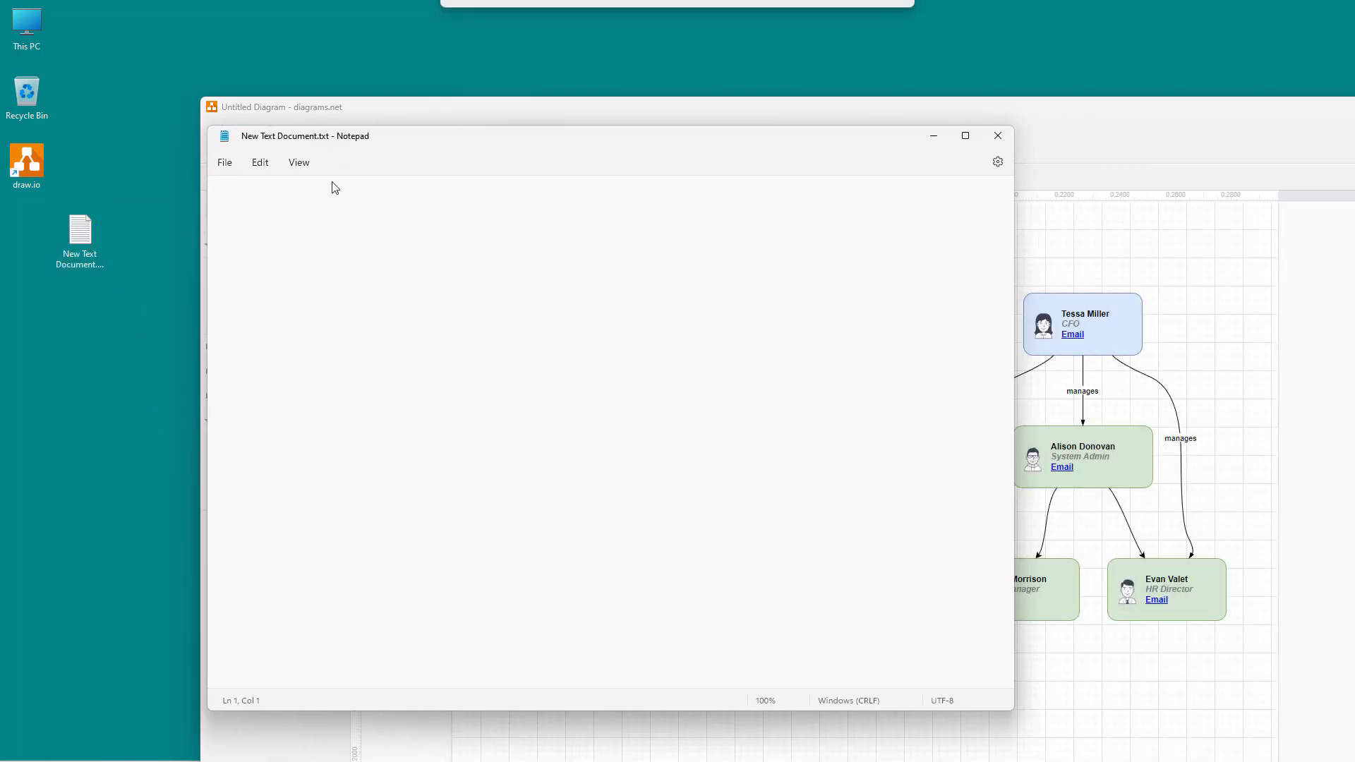
right_click(368, 260)
click(408, 359)
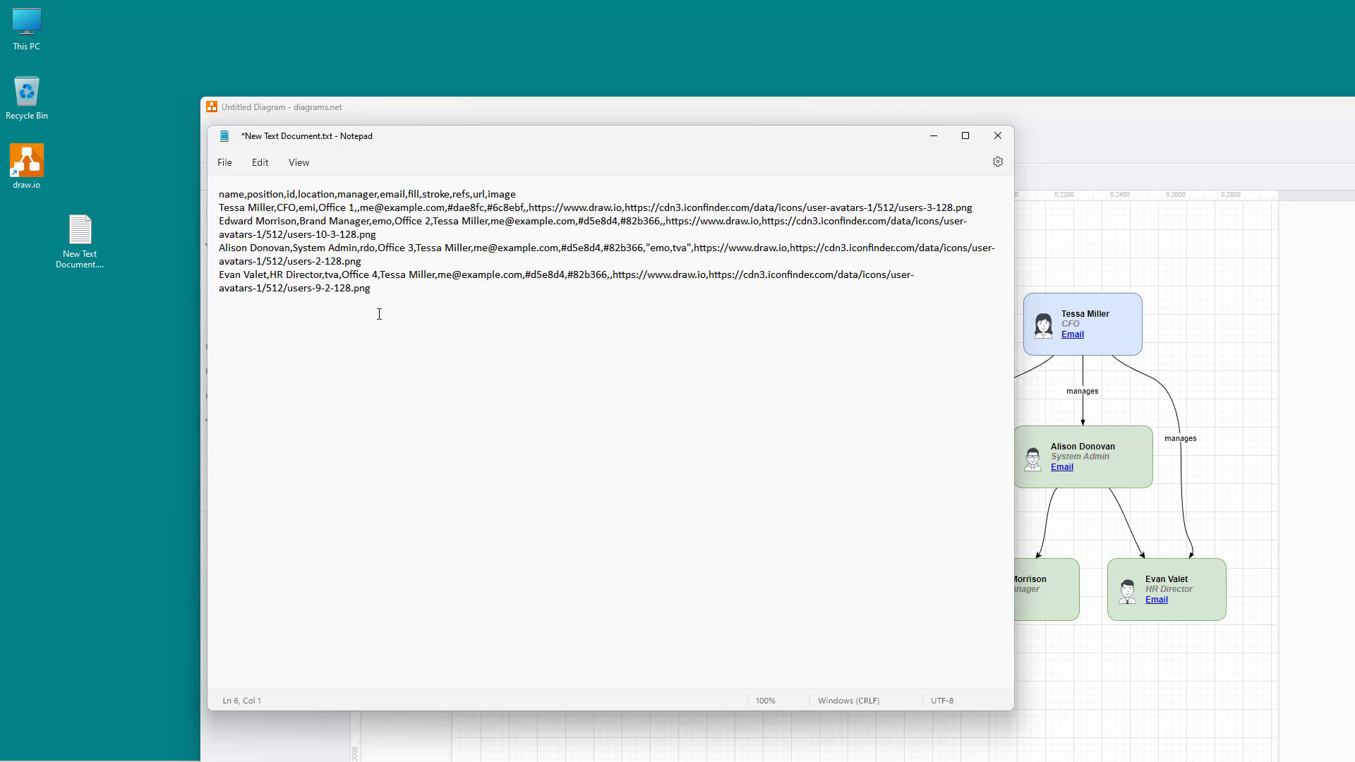
- Save the pasted data as Sample.csv on the desktop, with the file type set to All files
click(226, 163)
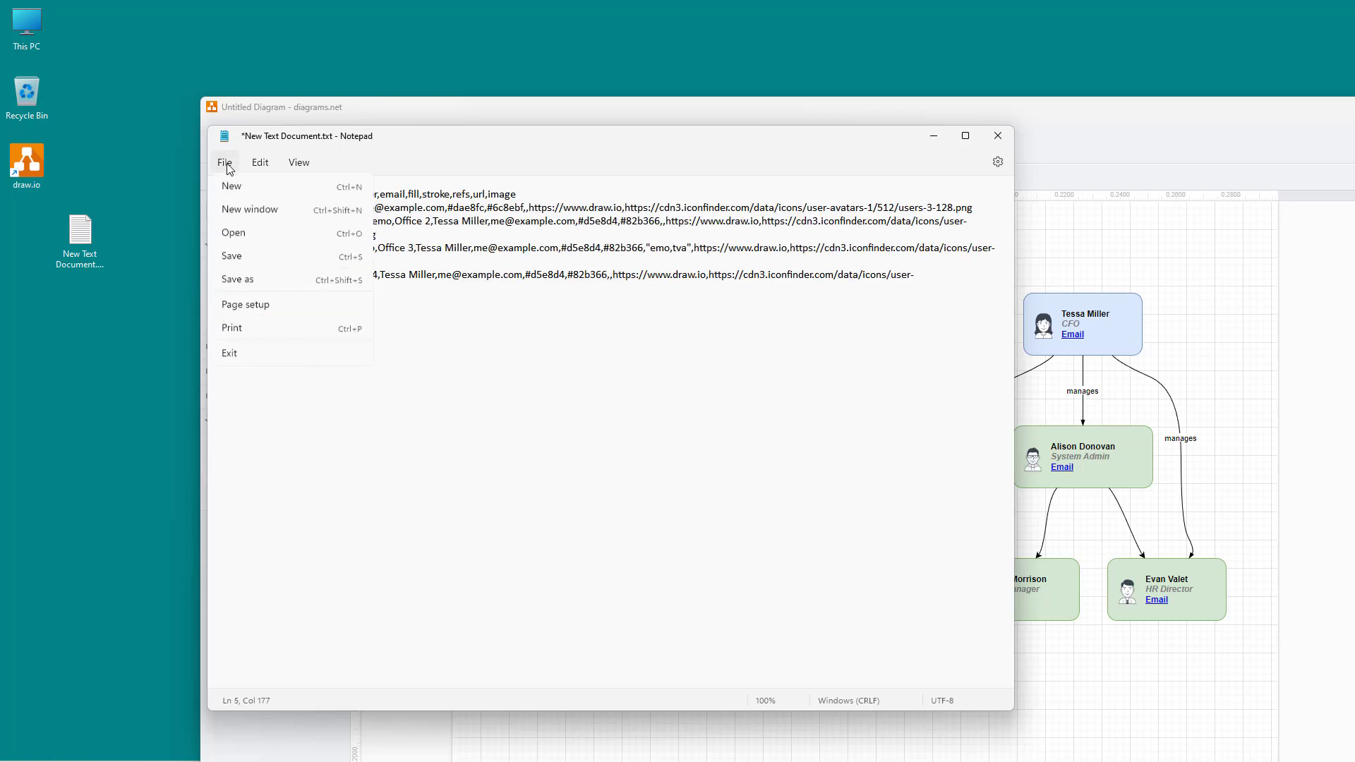
click(269, 279)
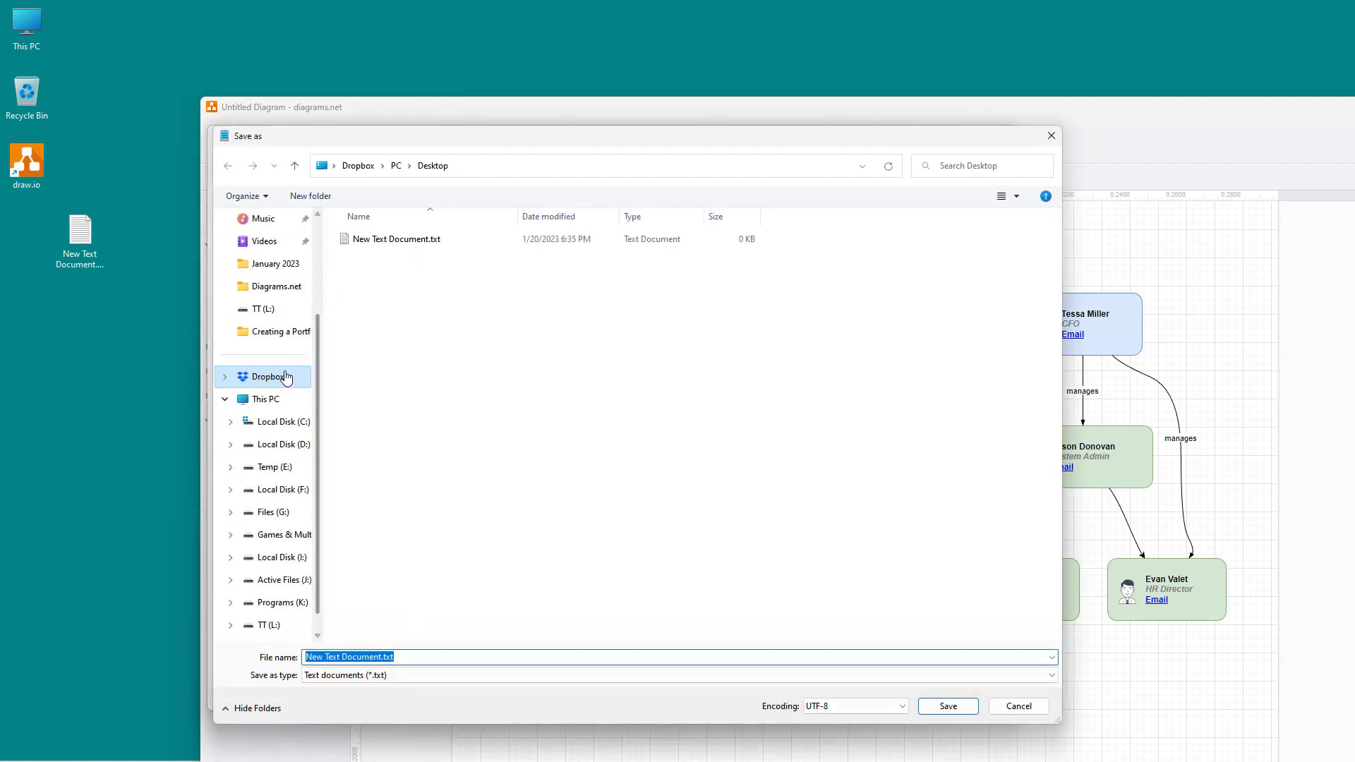
scroll(247, 375, up, 2)
click(267, 286)
click(377, 658)
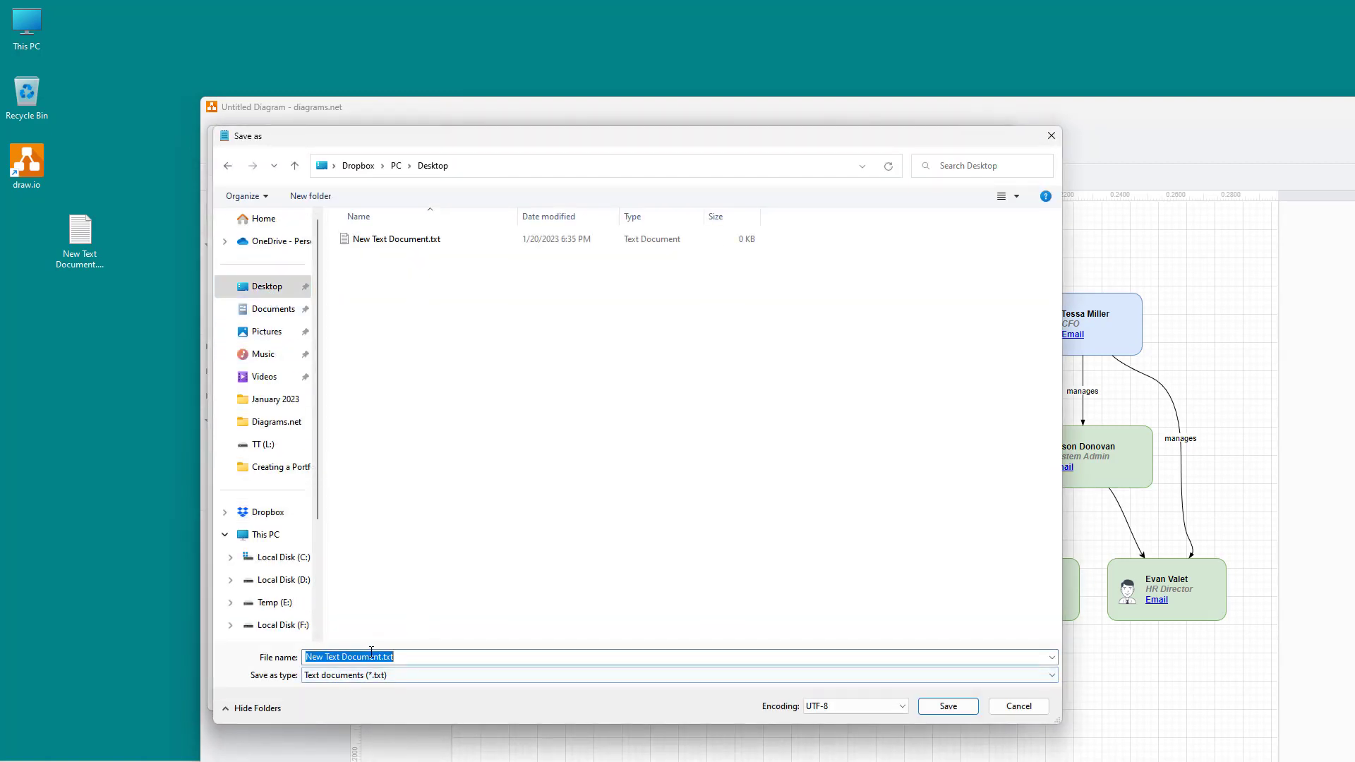
click(386, 657)
click(433, 675)
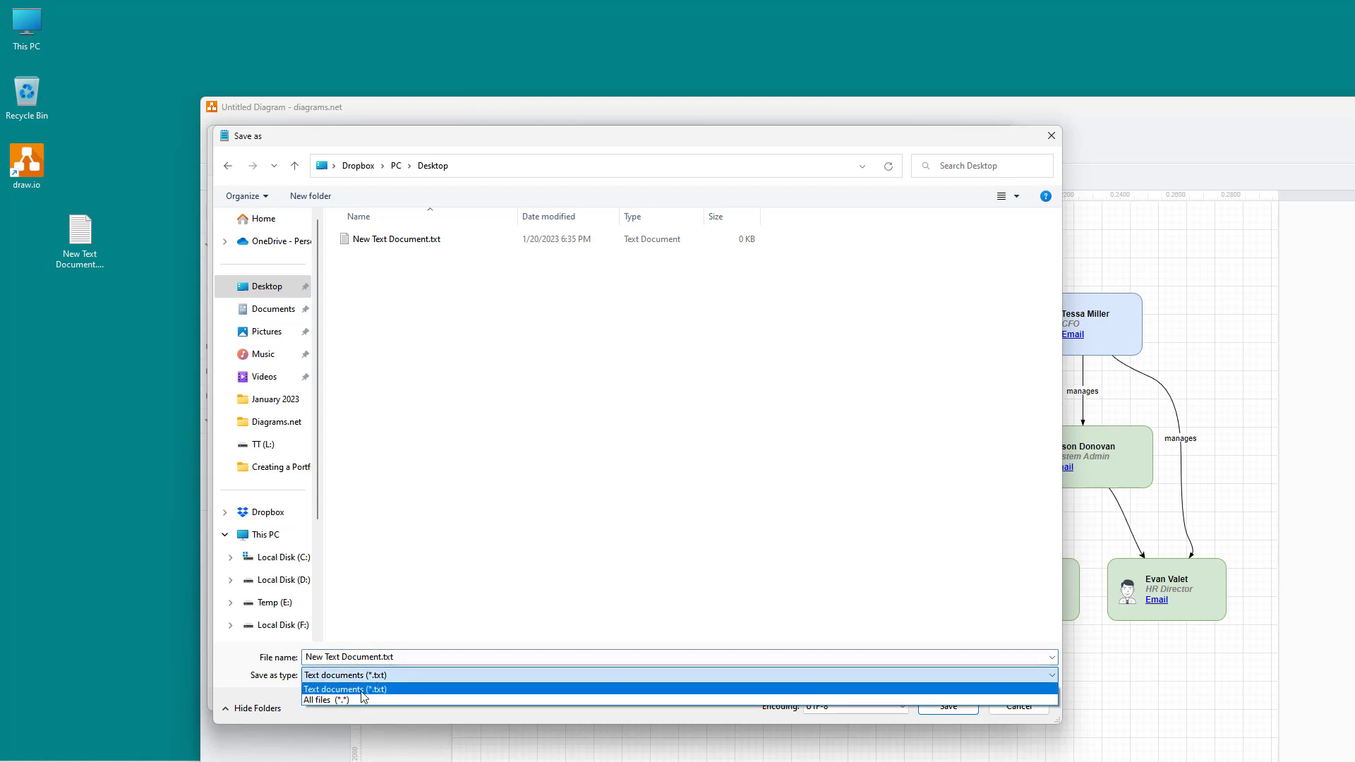
click(364, 695)
click(409, 657)
text(Sample.)
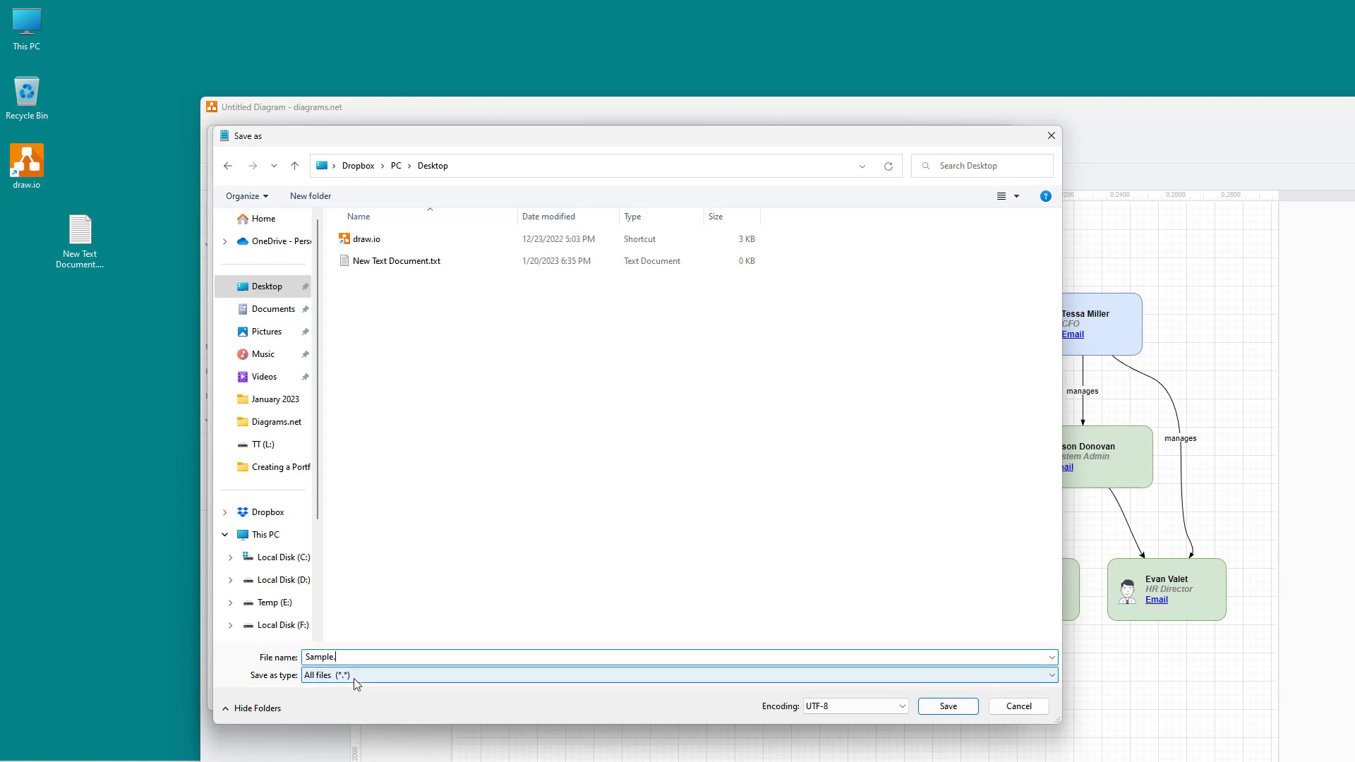
text(csv)
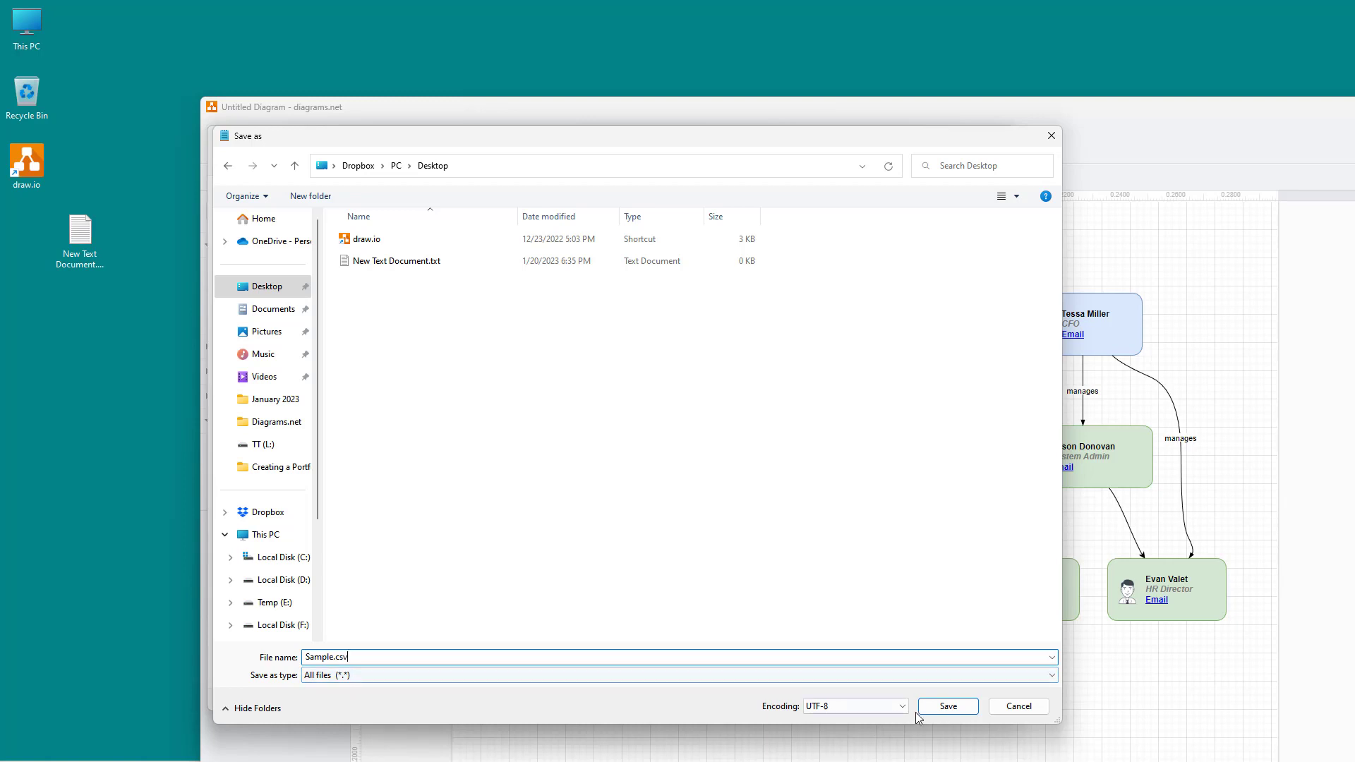
click(938, 709)
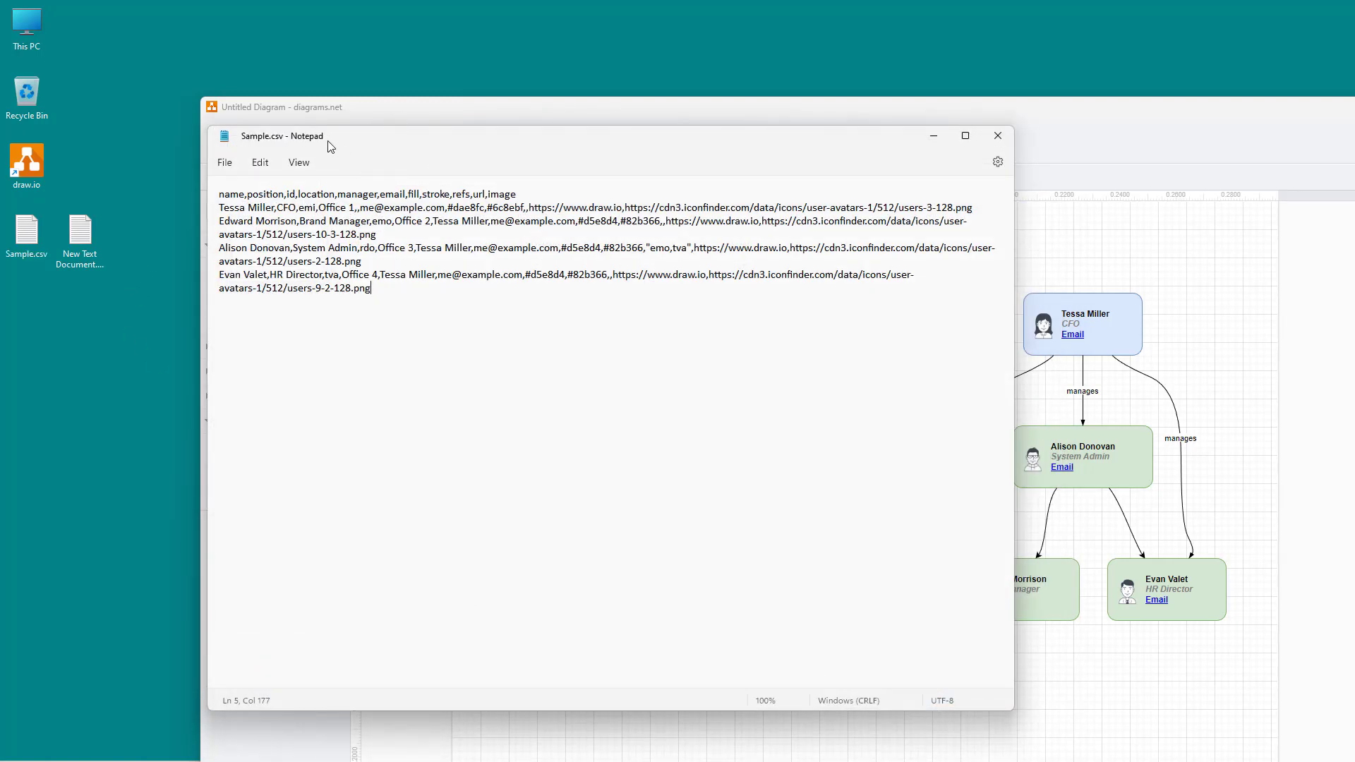
- Open Sample.csv from the desktop in Excel and maximize its window
drag(329, 140, 613, 170)
click(26, 254)
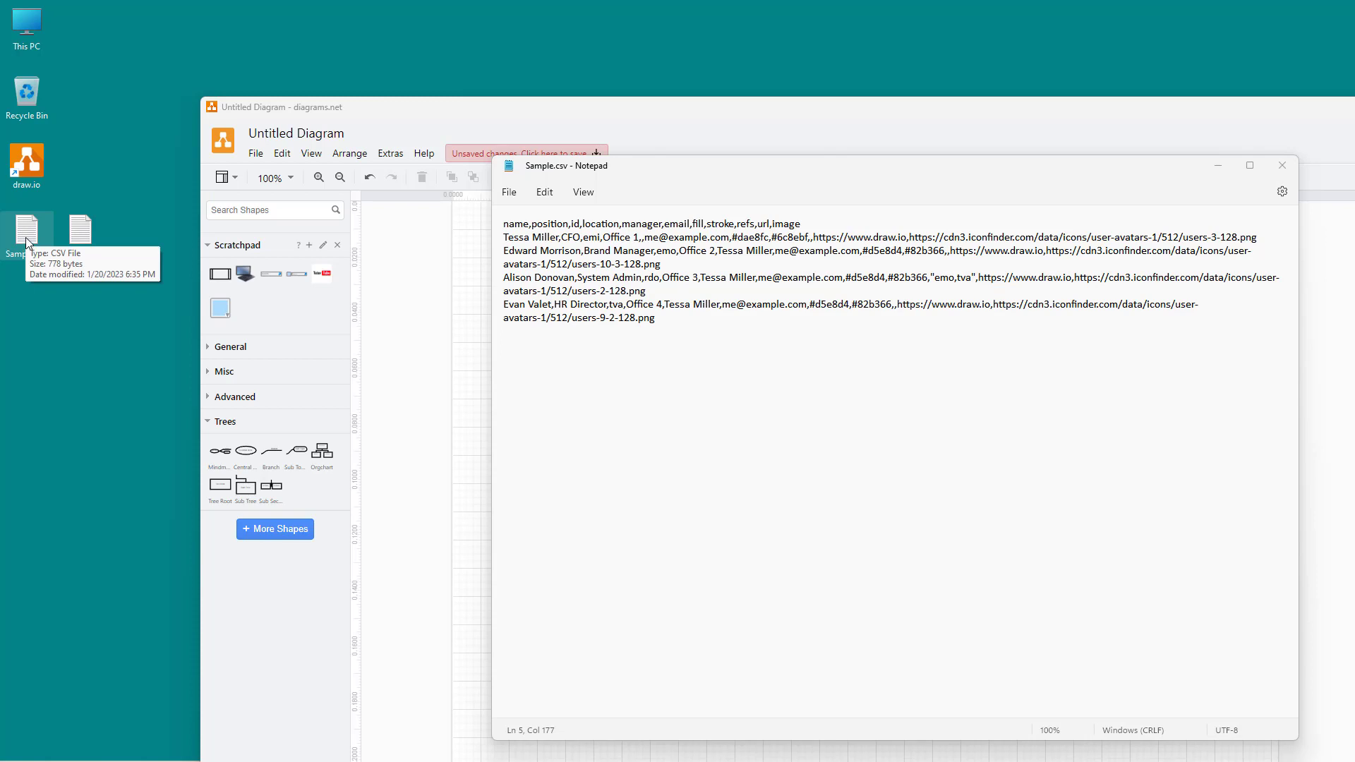
right_click(26, 237)
mouse_move(120, 305)
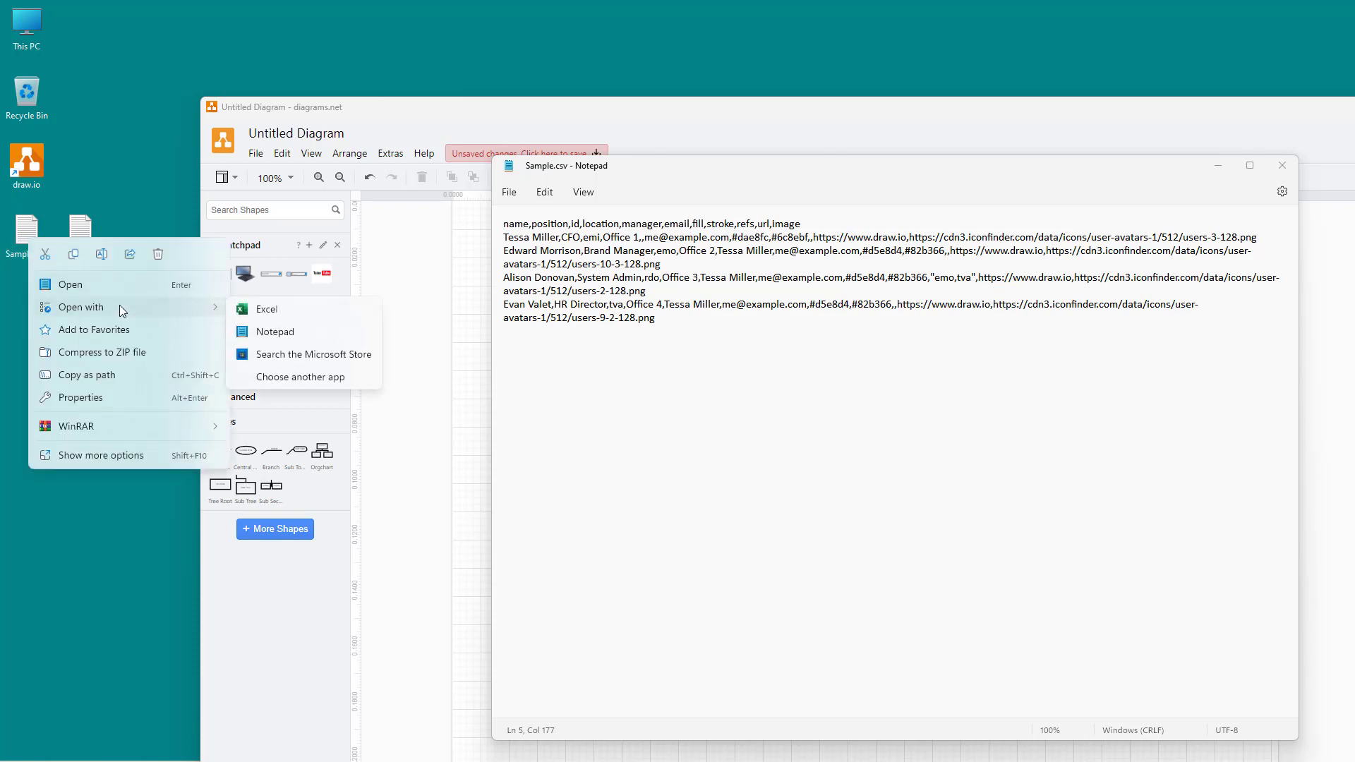
click(267, 310)
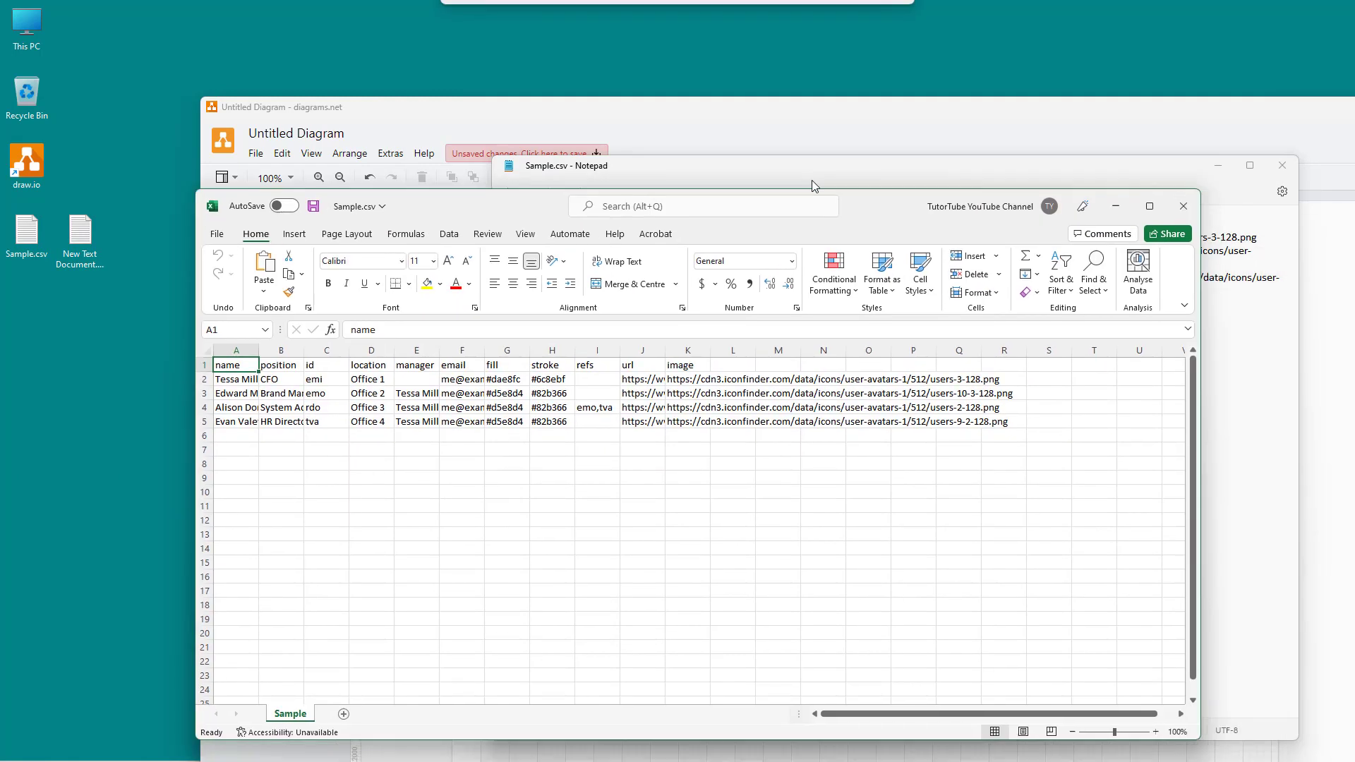
drag(812, 180, 751, 21)
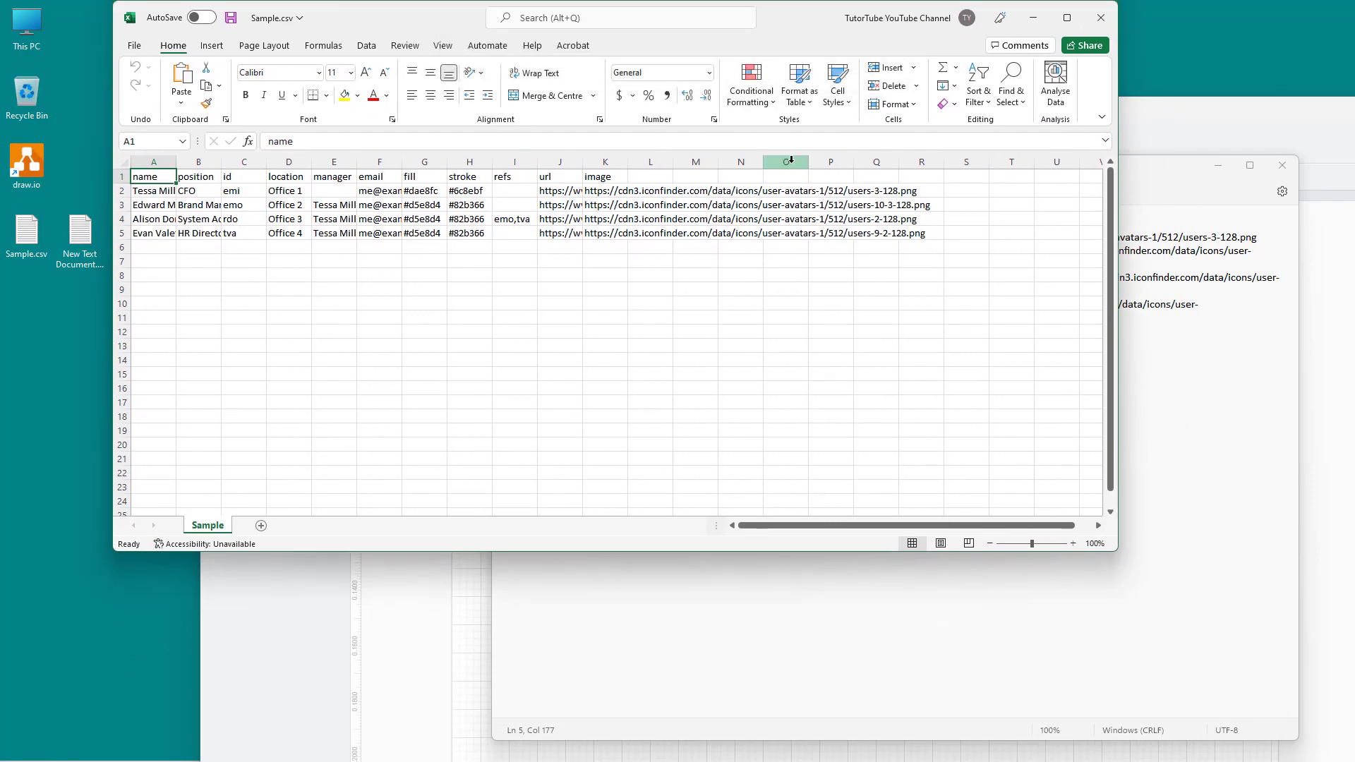
click(1065, 19)
- Widen the manager and name columns so their full entries fit
click(223, 260)
drag(244, 162, 379, 168)
drag(63, 161, 182, 162)
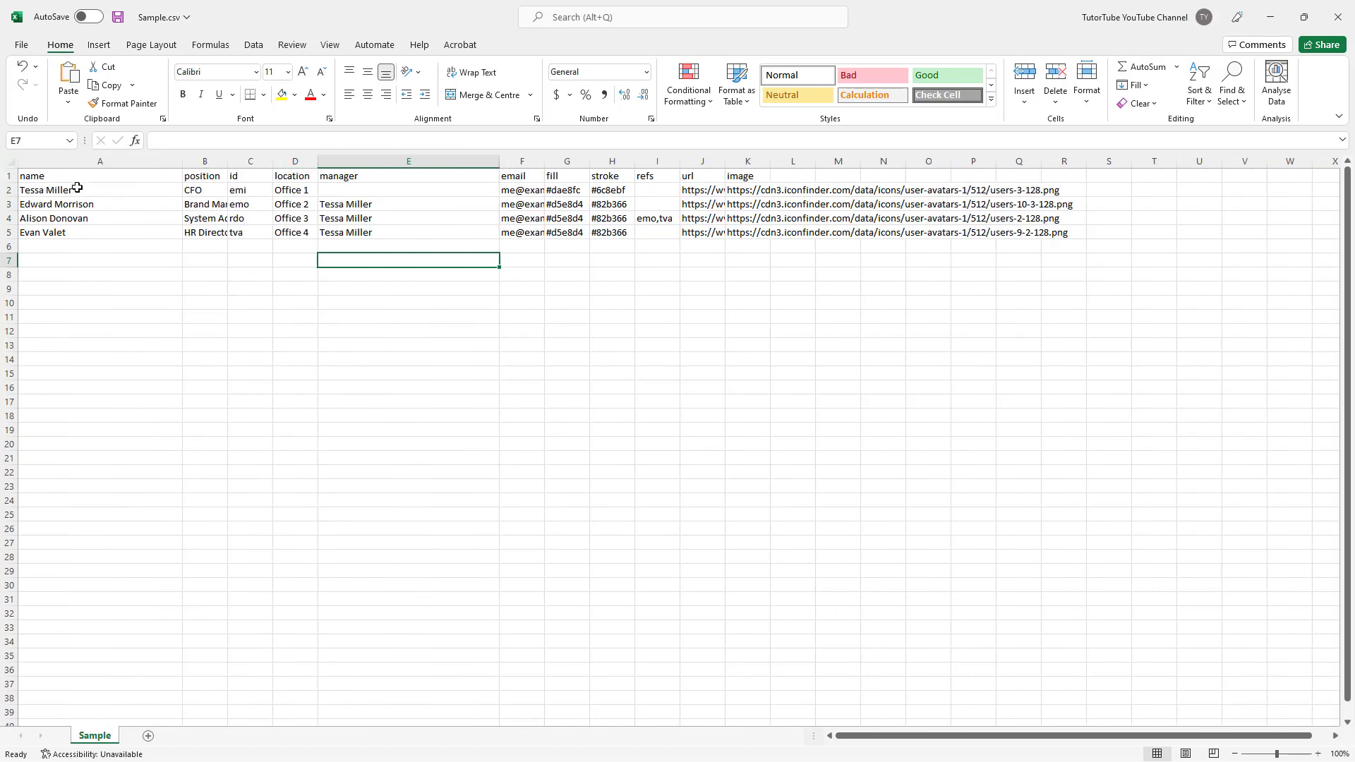
- Replace the four employee names in A2:A5 with the series TutorTube 1 to TutorTube 4
click(77, 188)
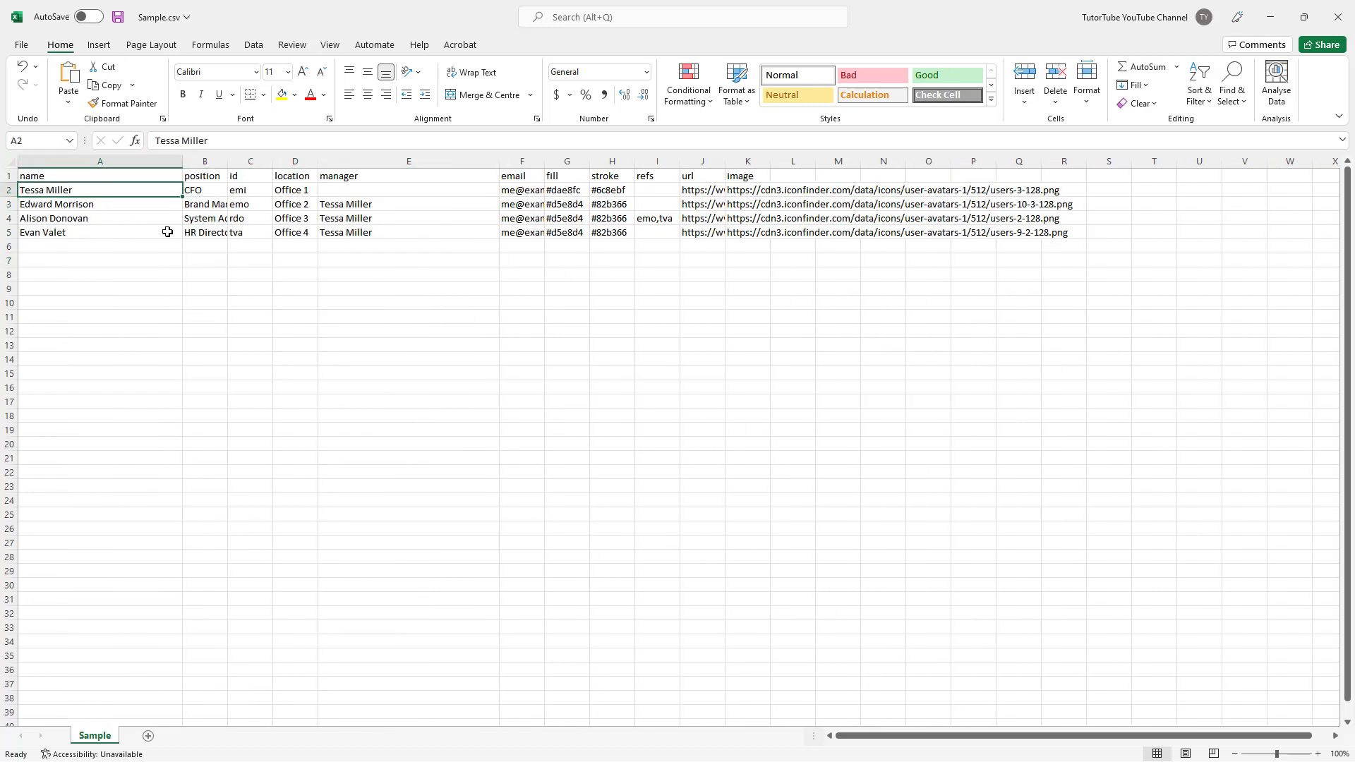
text(TutorTube1)
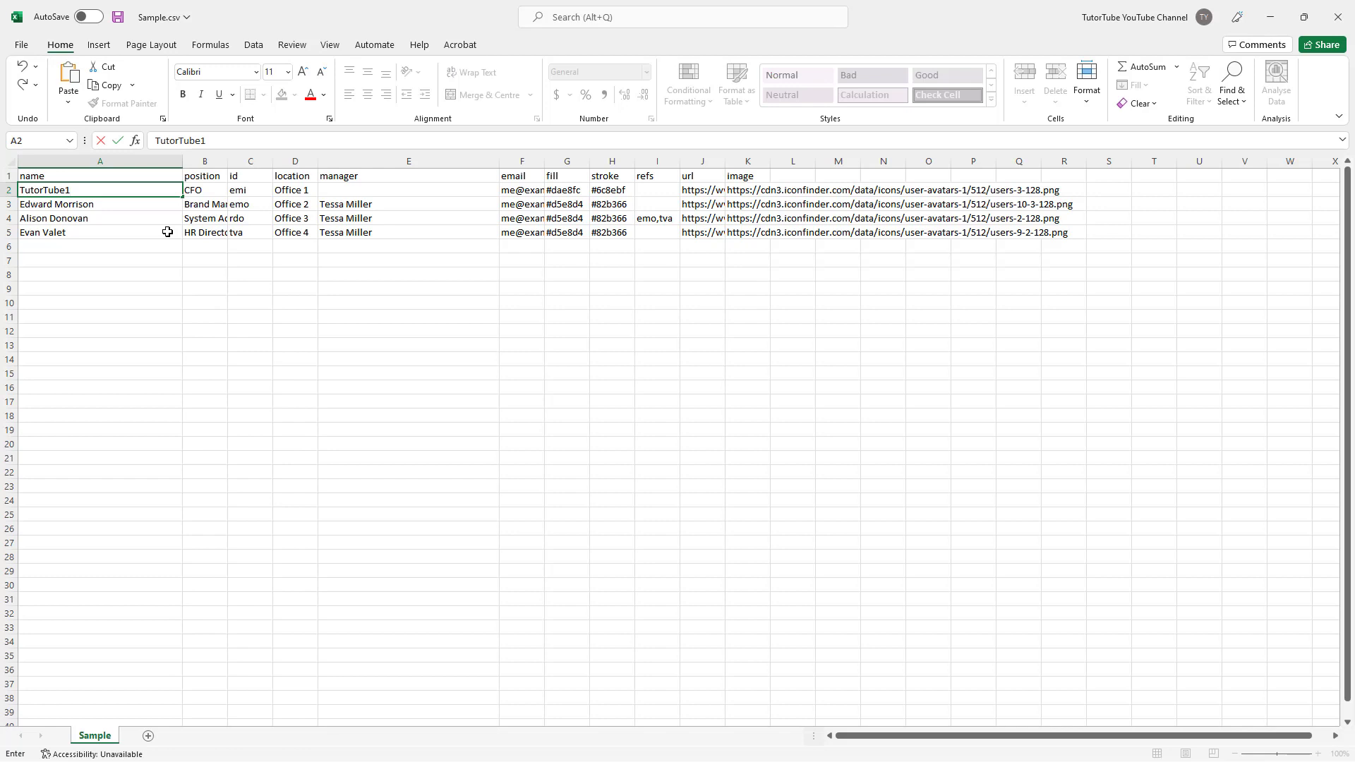
key(ctrl+c)
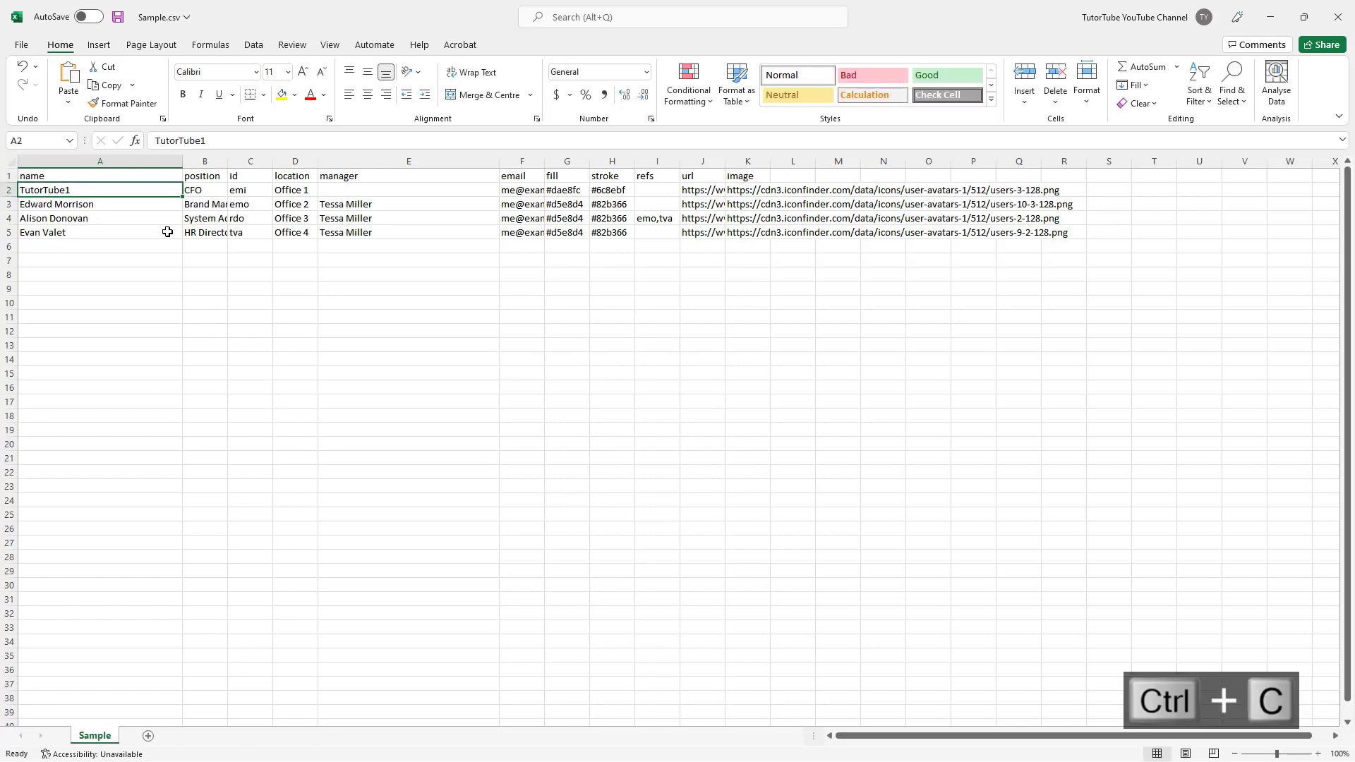
click(130, 205)
key(ctrl+v)
double_click(66, 190)
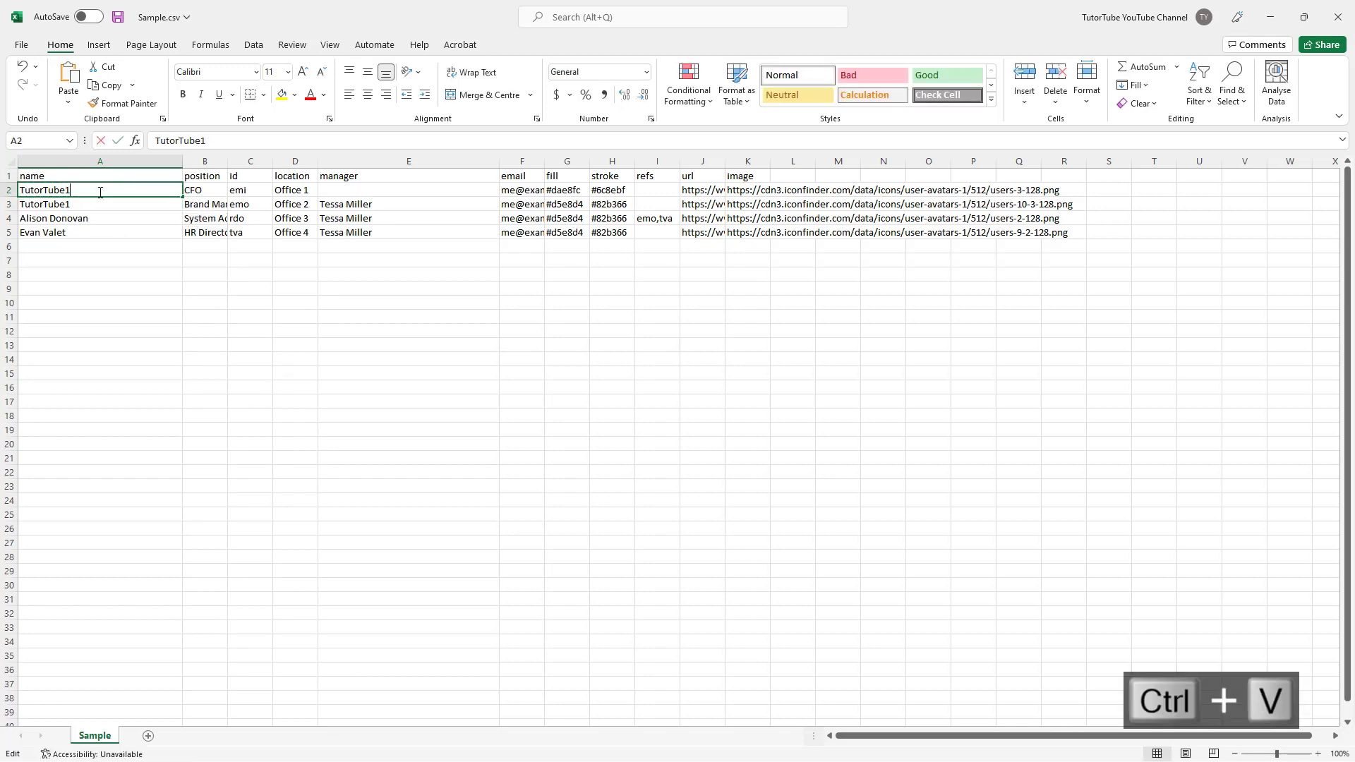
key(Return)
click(99, 189)
drag(182, 197, 176, 238)
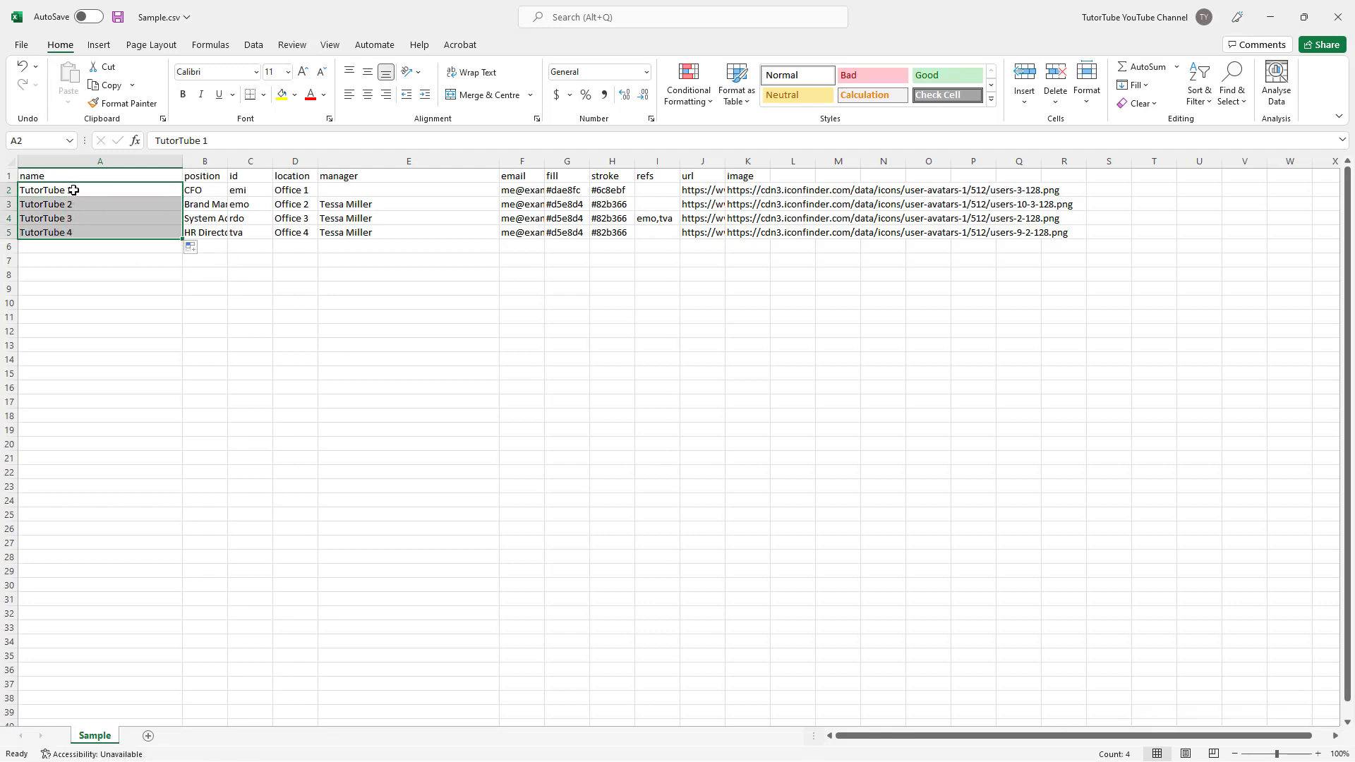
- Replace the positions in B2:B5 with the series Editor 1 to Editor 4
click(205, 191)
text(Editor 1)
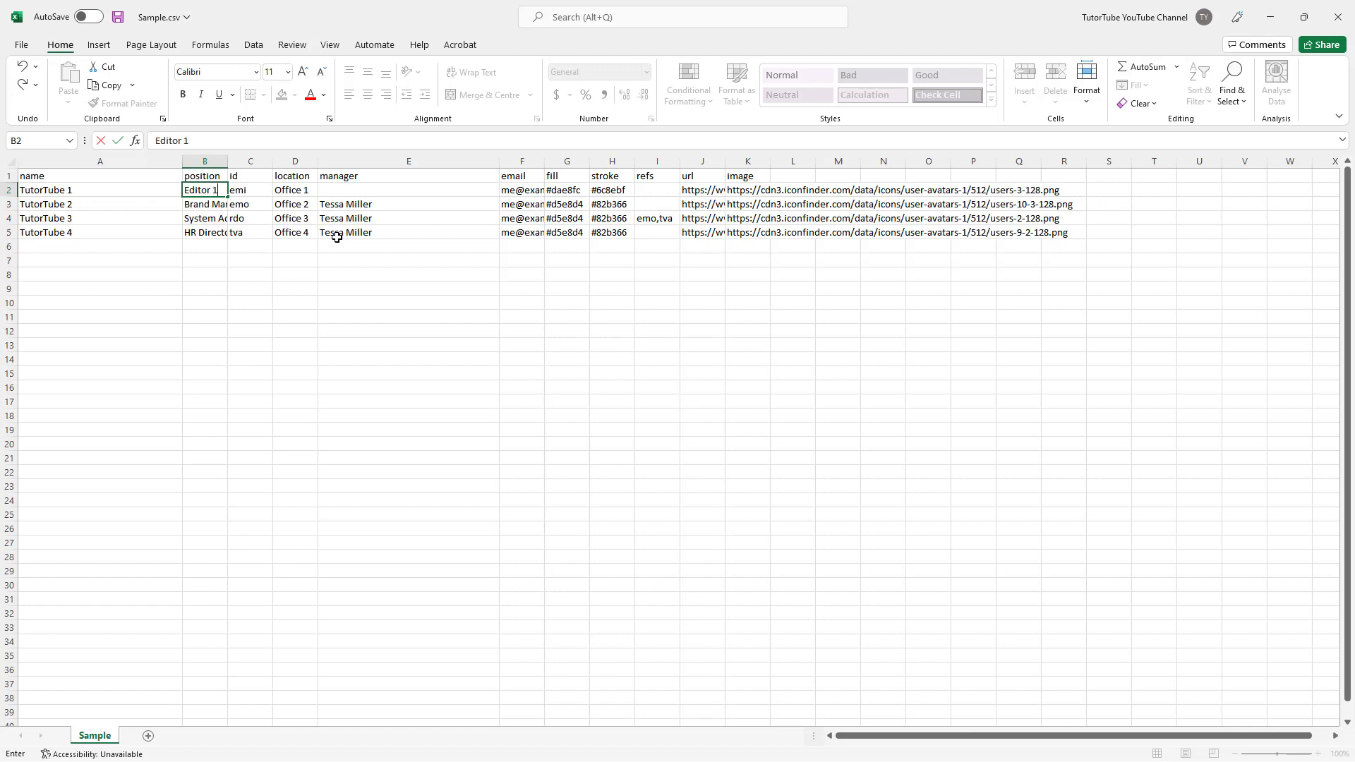
click(268, 274)
click(218, 193)
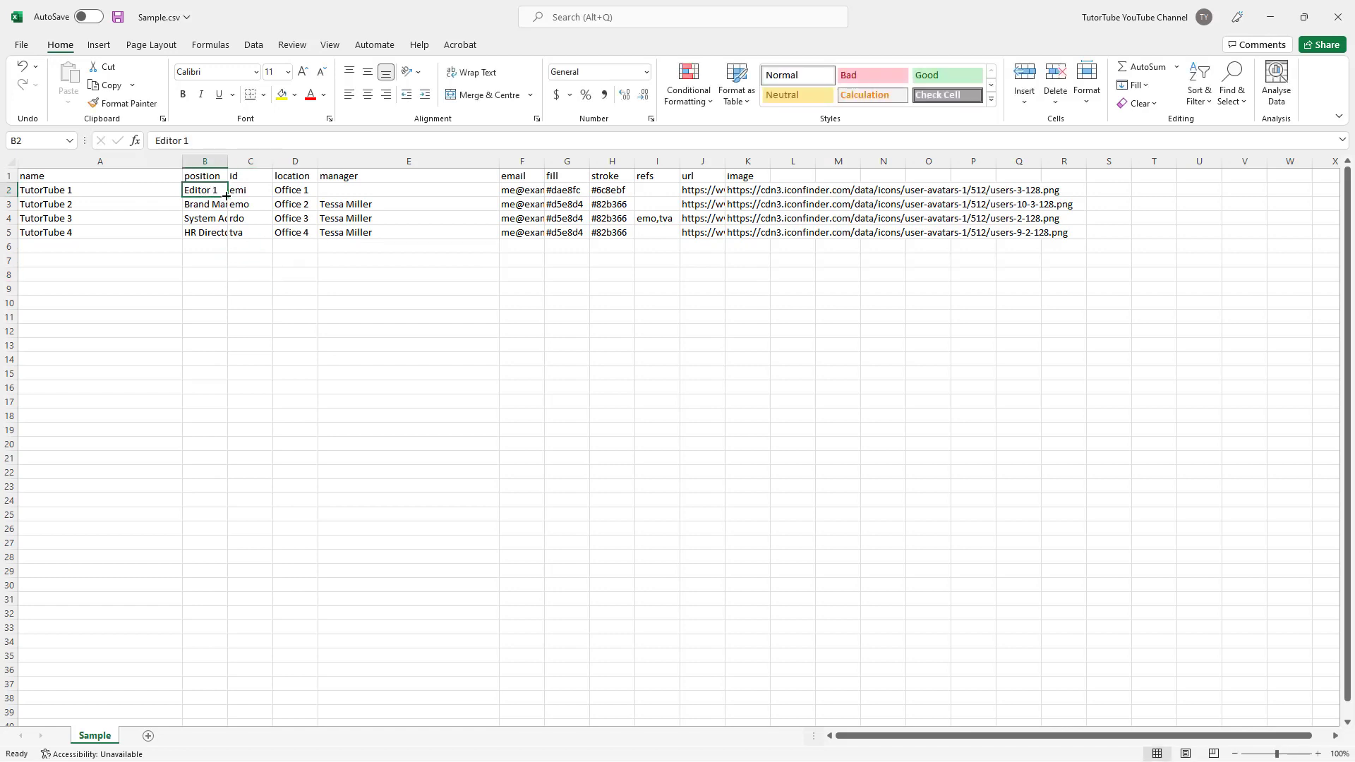
drag(227, 196, 227, 240)
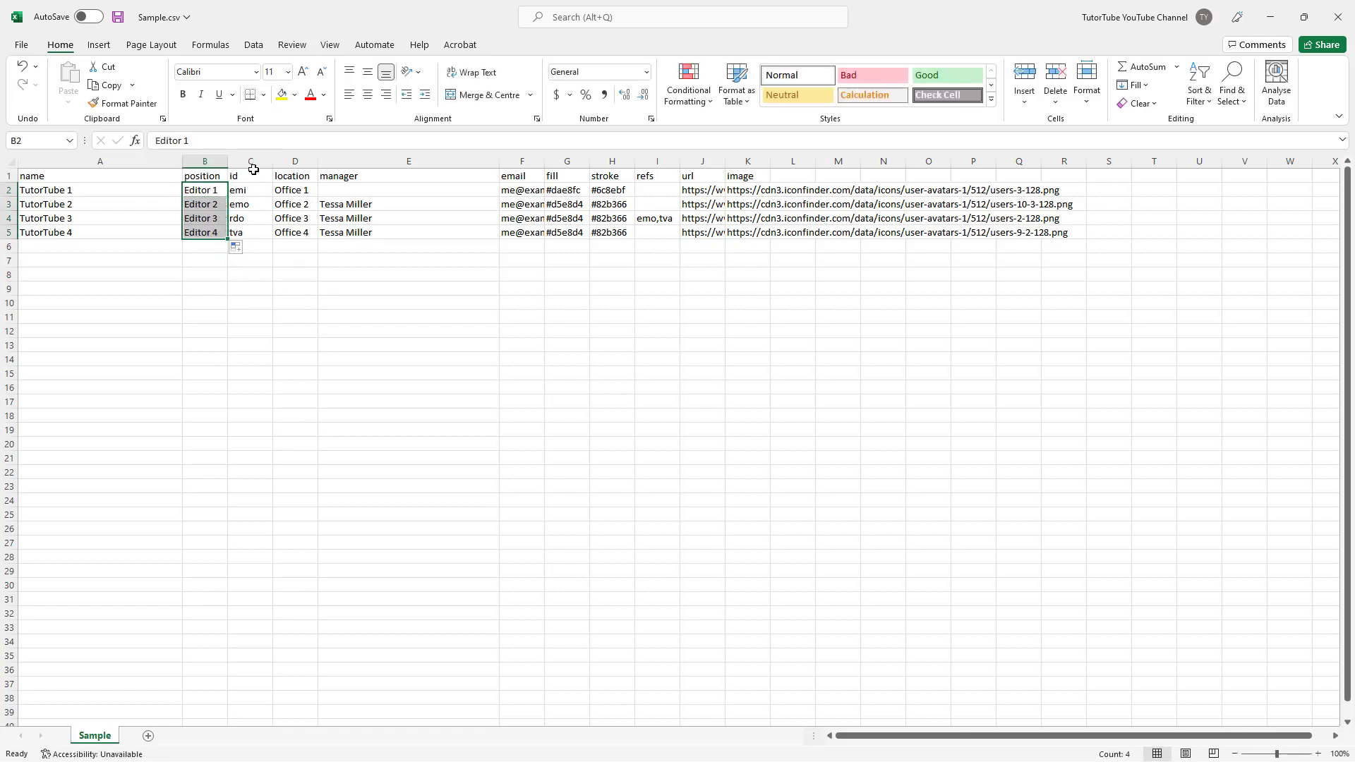
- Replace the ids in C2:C5 with the series tt1 to tt4
click(255, 191)
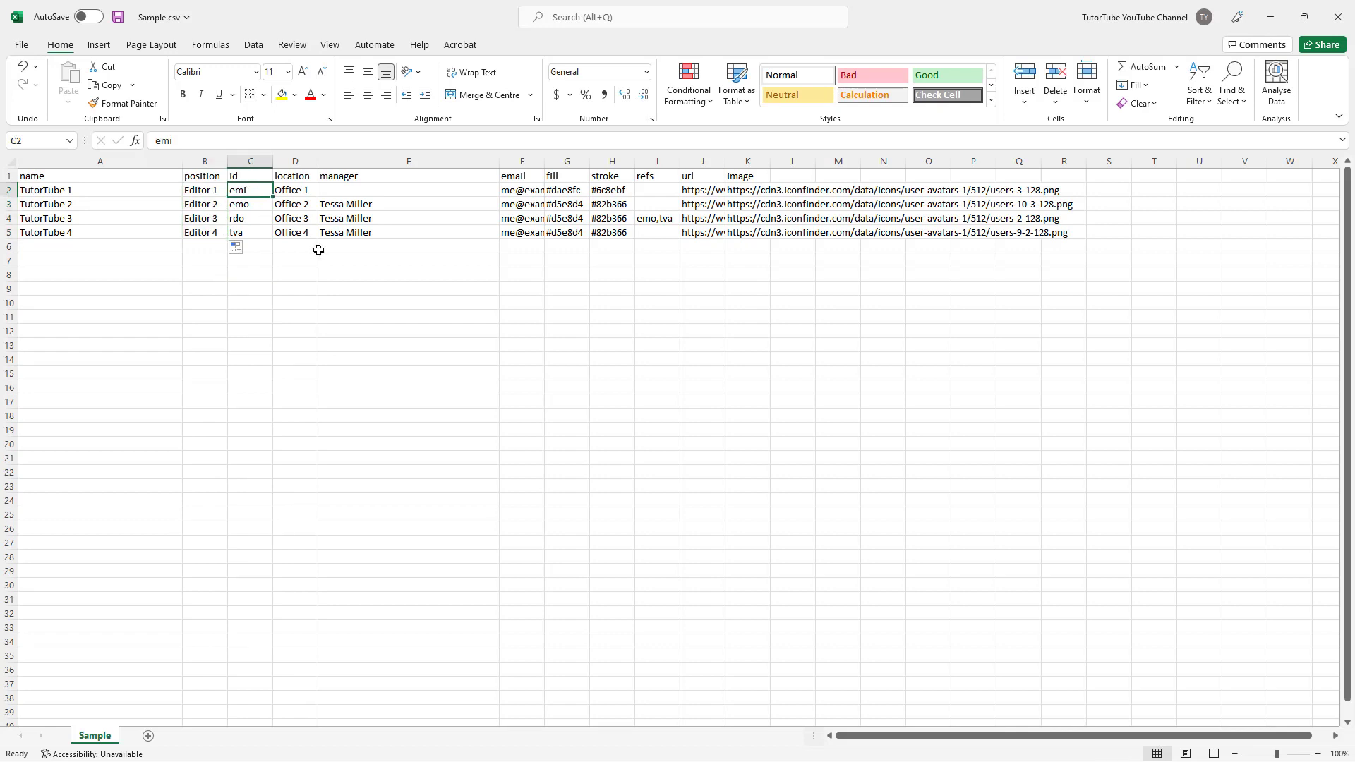
text(tt1)
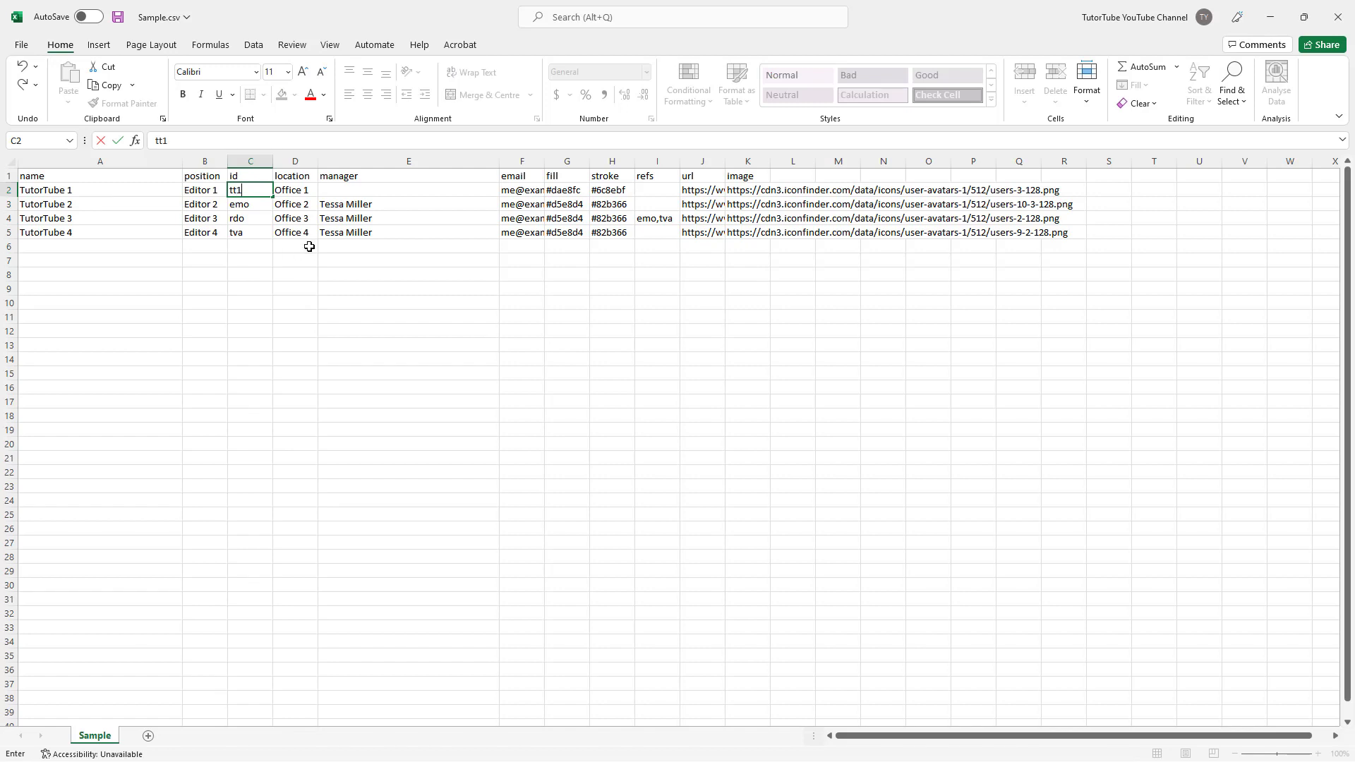
click(309, 246)
click(265, 194)
click(276, 202)
click(259, 190)
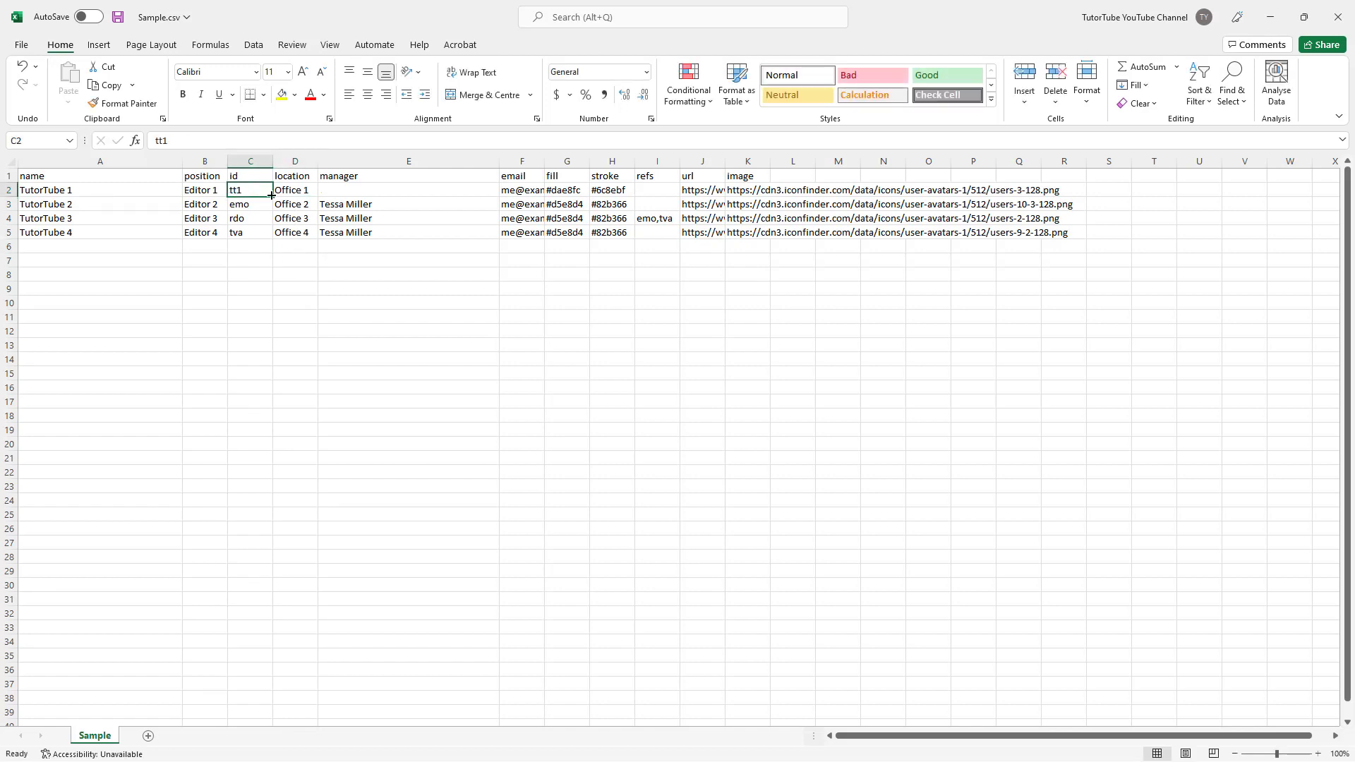
drag(271, 195, 272, 240)
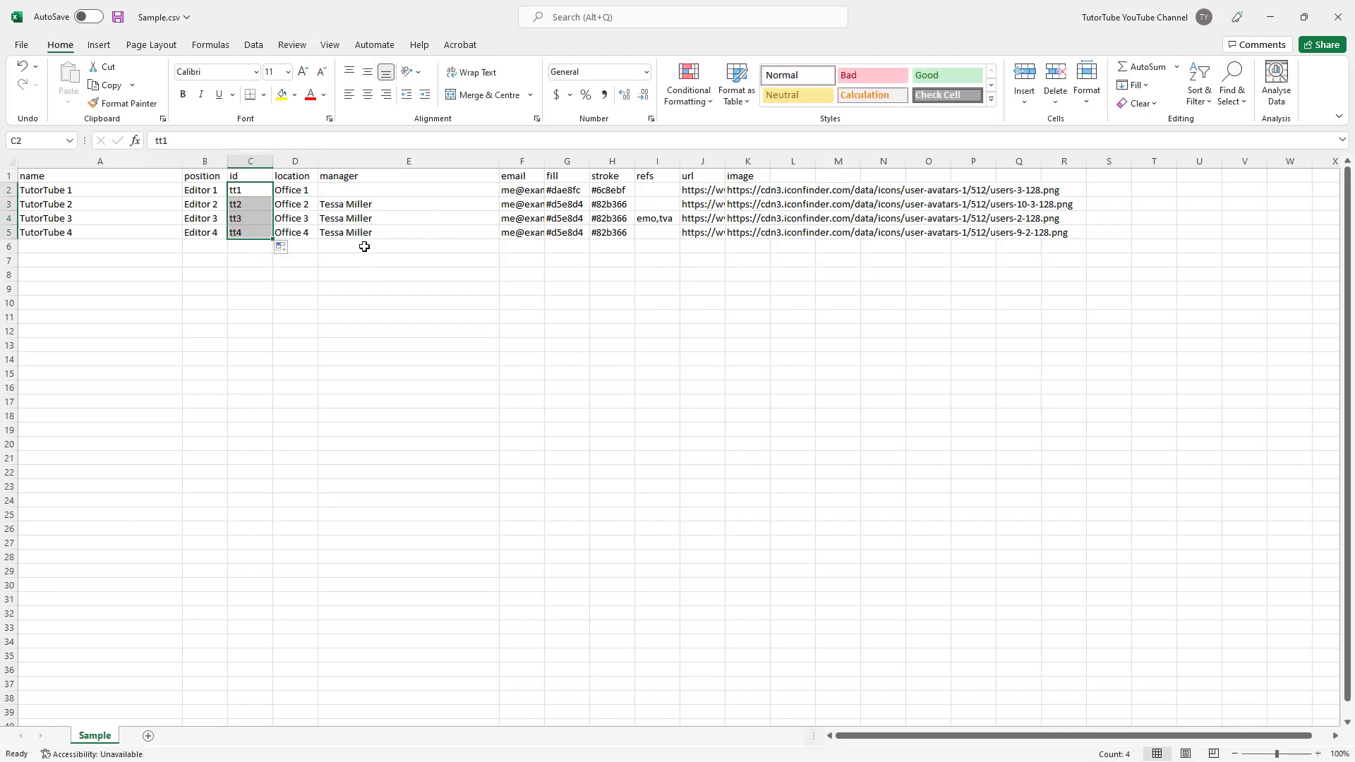
- Copy the name TutorTube 1 into the manager cells E3, E4 and E5
click(301, 189)
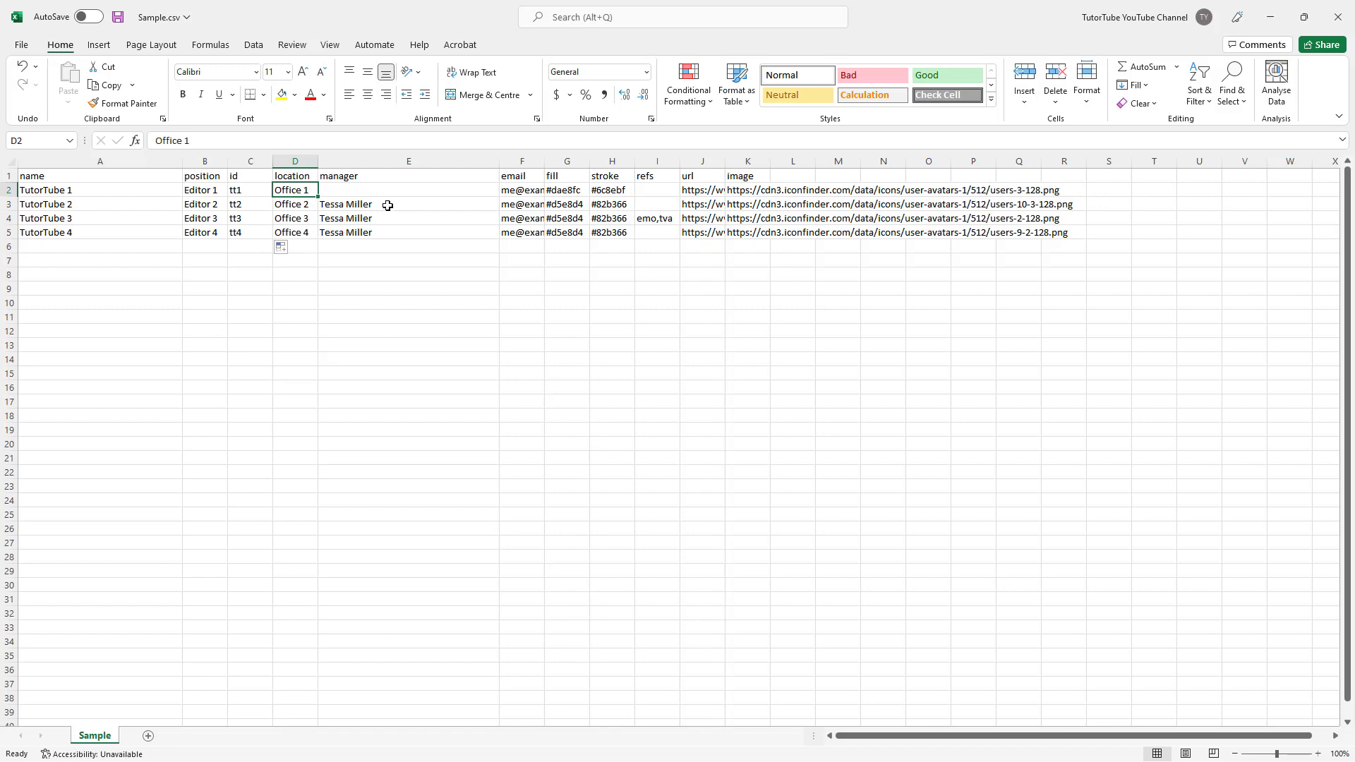
click(119, 192)
key(ctrl+c)
click(357, 205)
key(ctrl+v)
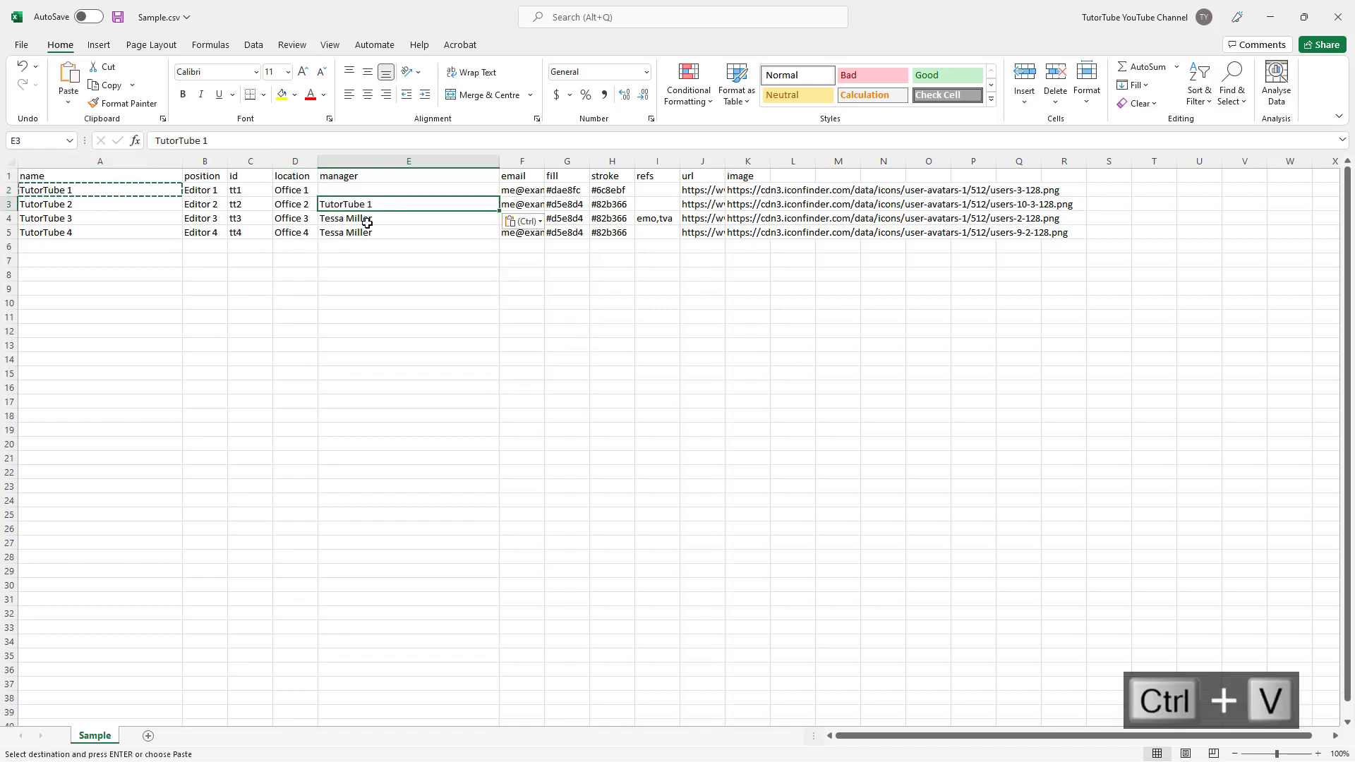
click(363, 219)
key(ctrl+v)
click(372, 232)
key(ctrl+v)
- Widen the url column and change the URL in J2 to the youtube.com/tutortube address
click(521, 188)
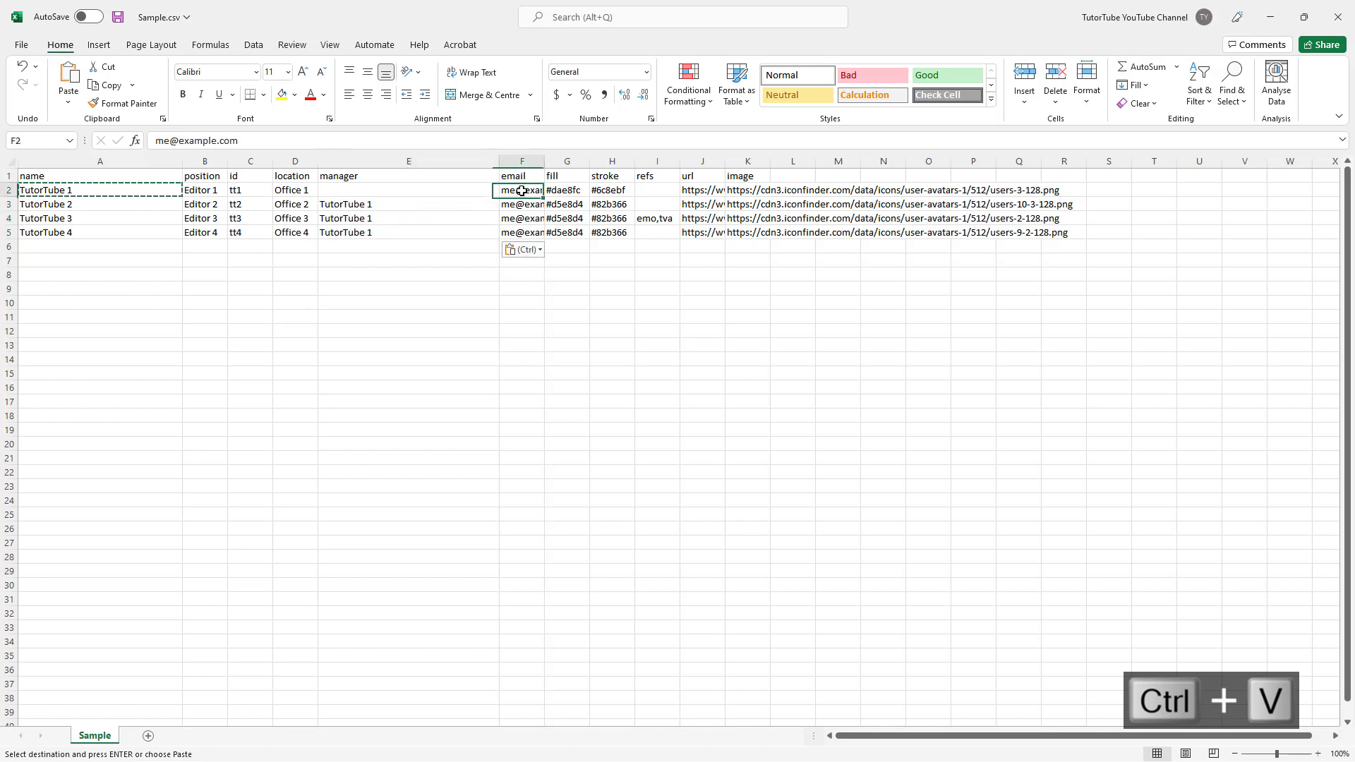
click(572, 189)
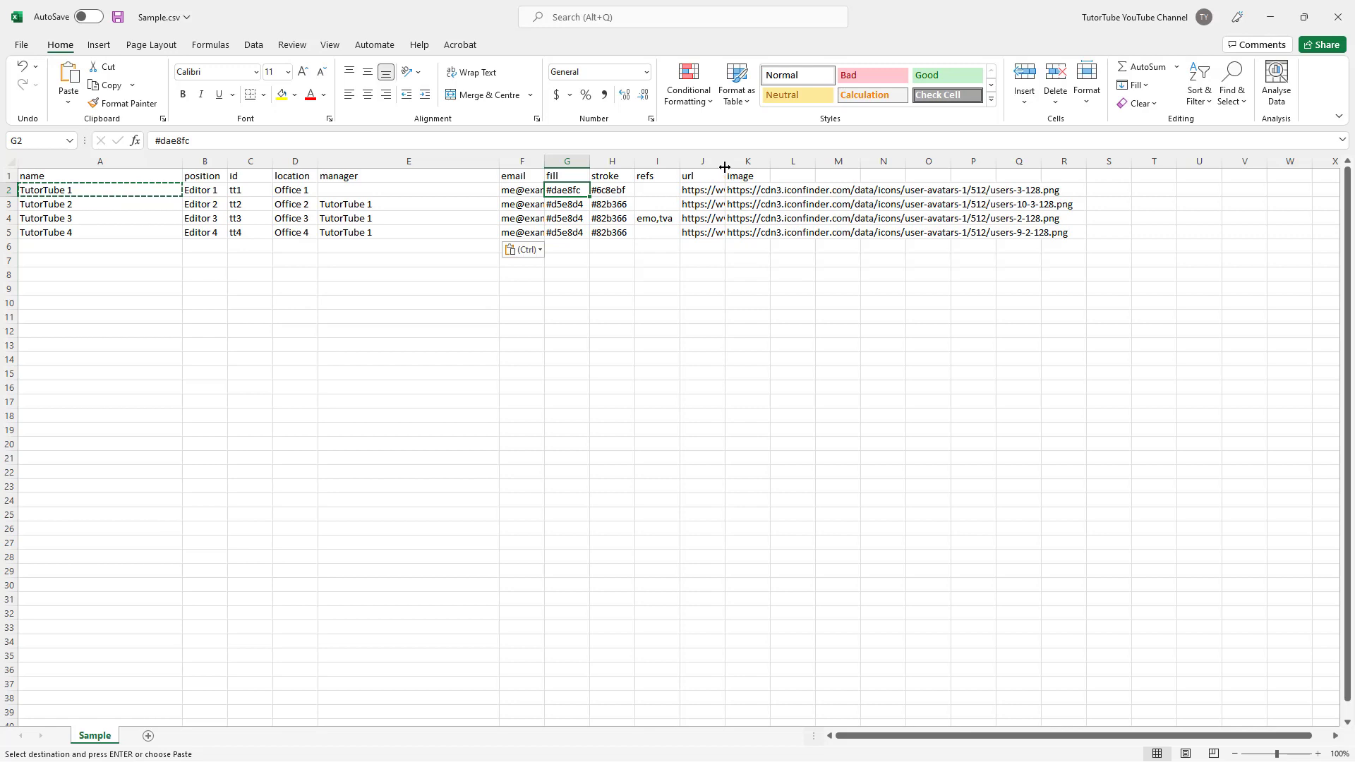
drag(725, 163, 796, 175)
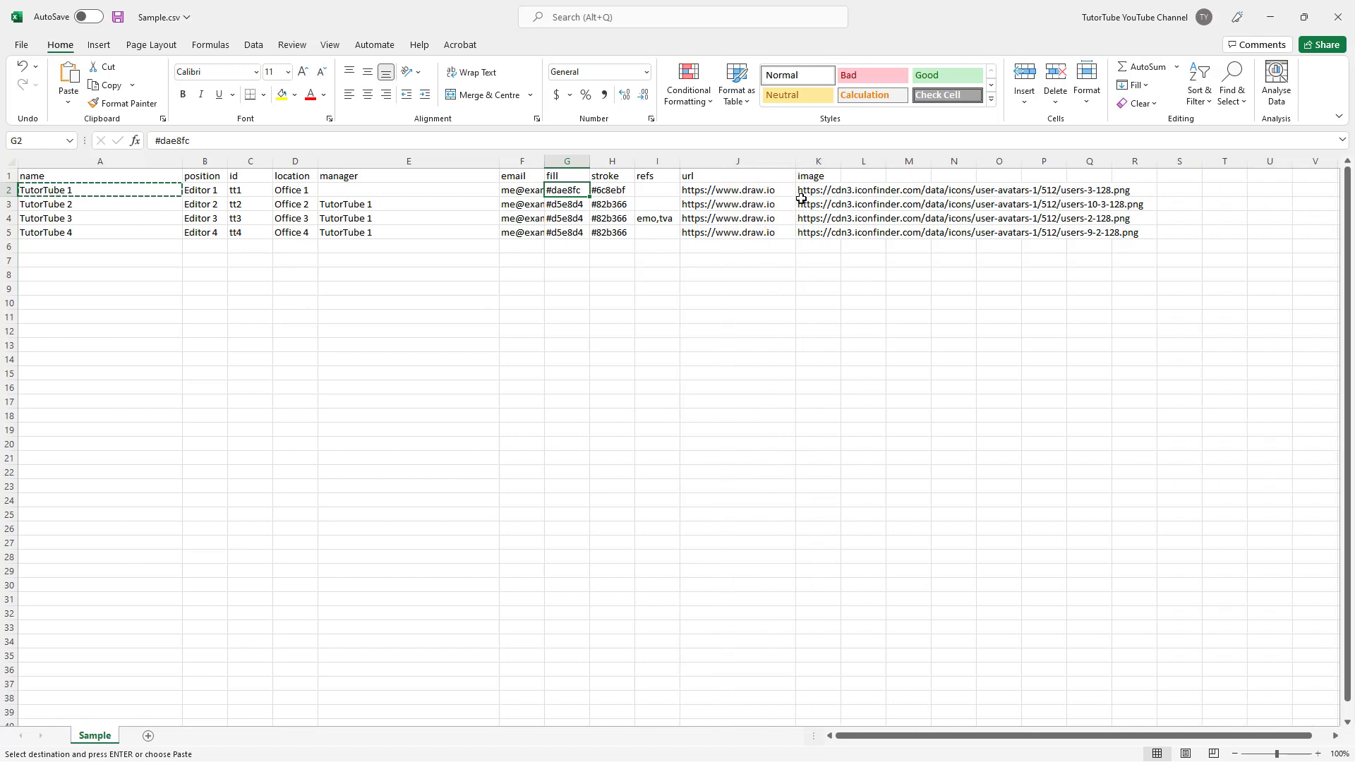
click(753, 191)
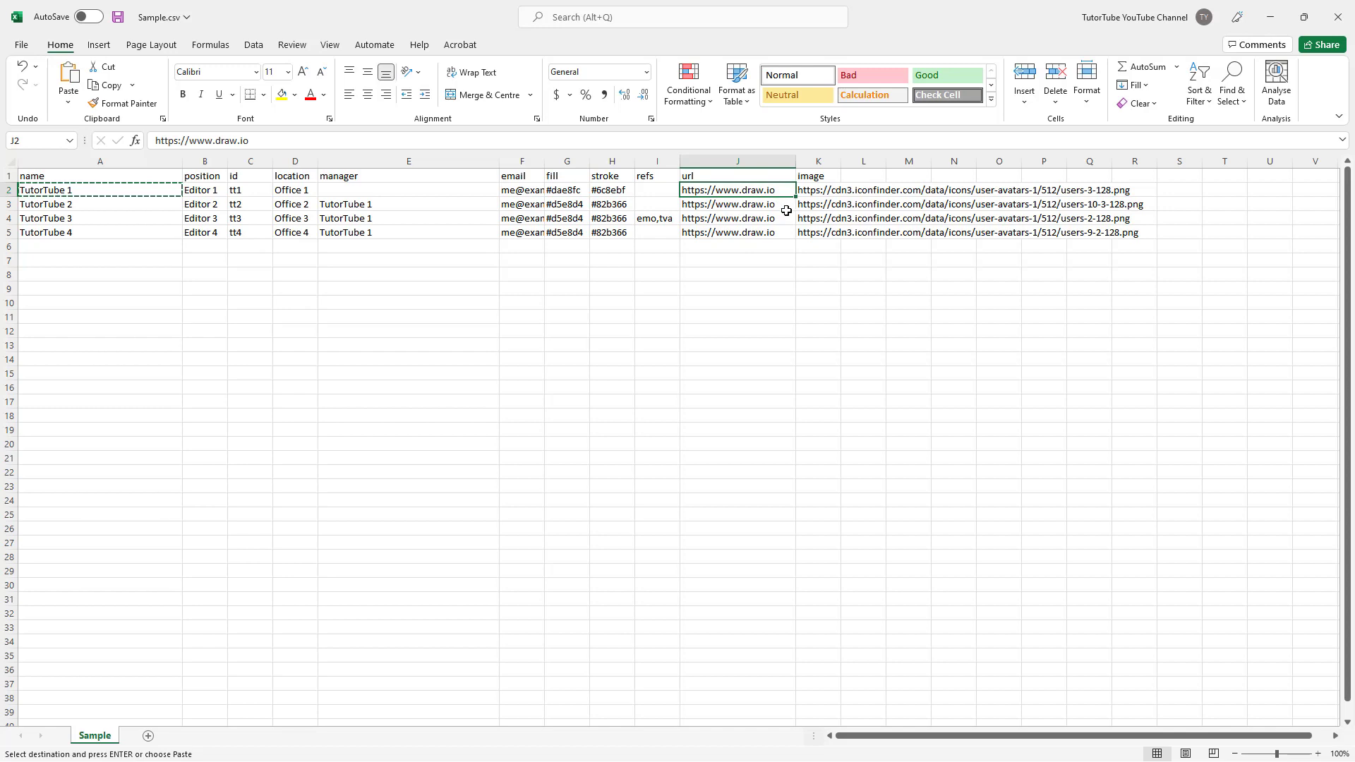
double_click(734, 190)
drag(734, 189, 921, 192)
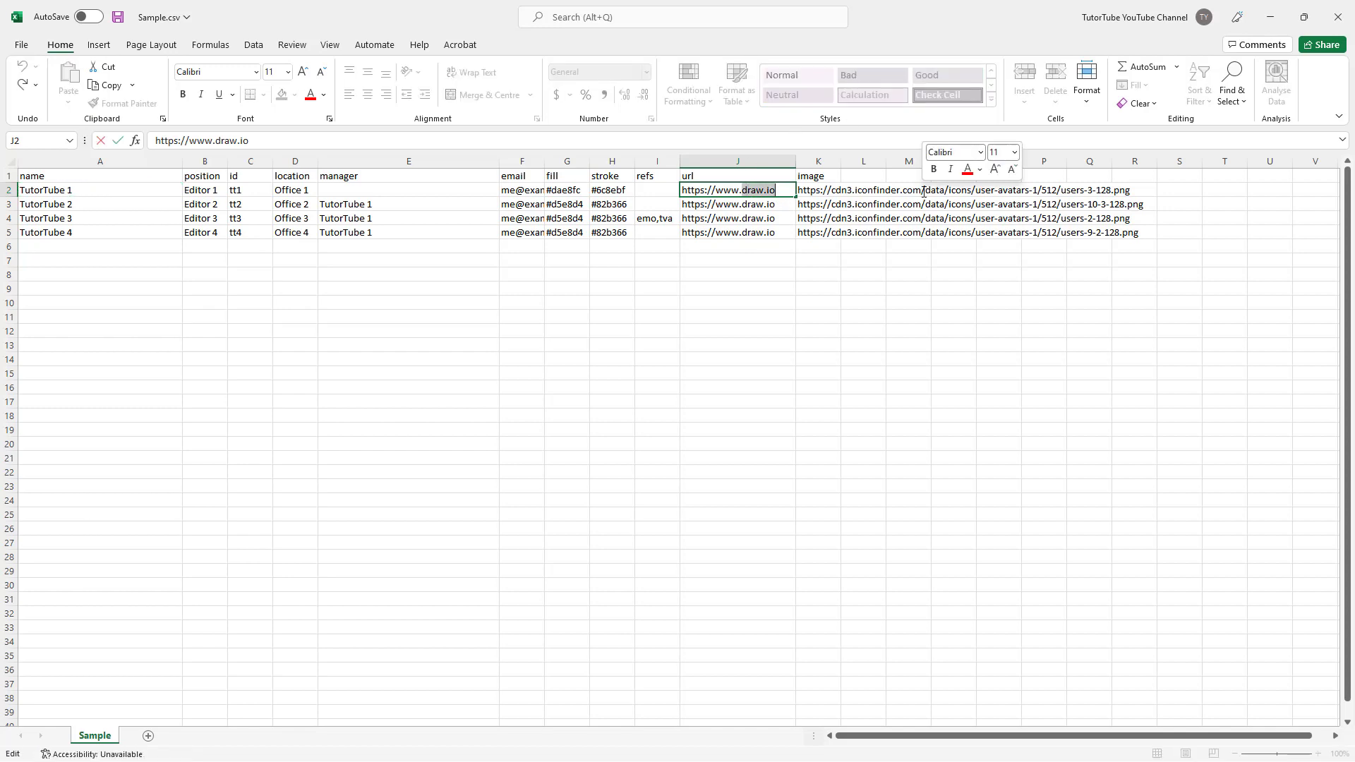
text(youtube.com/)
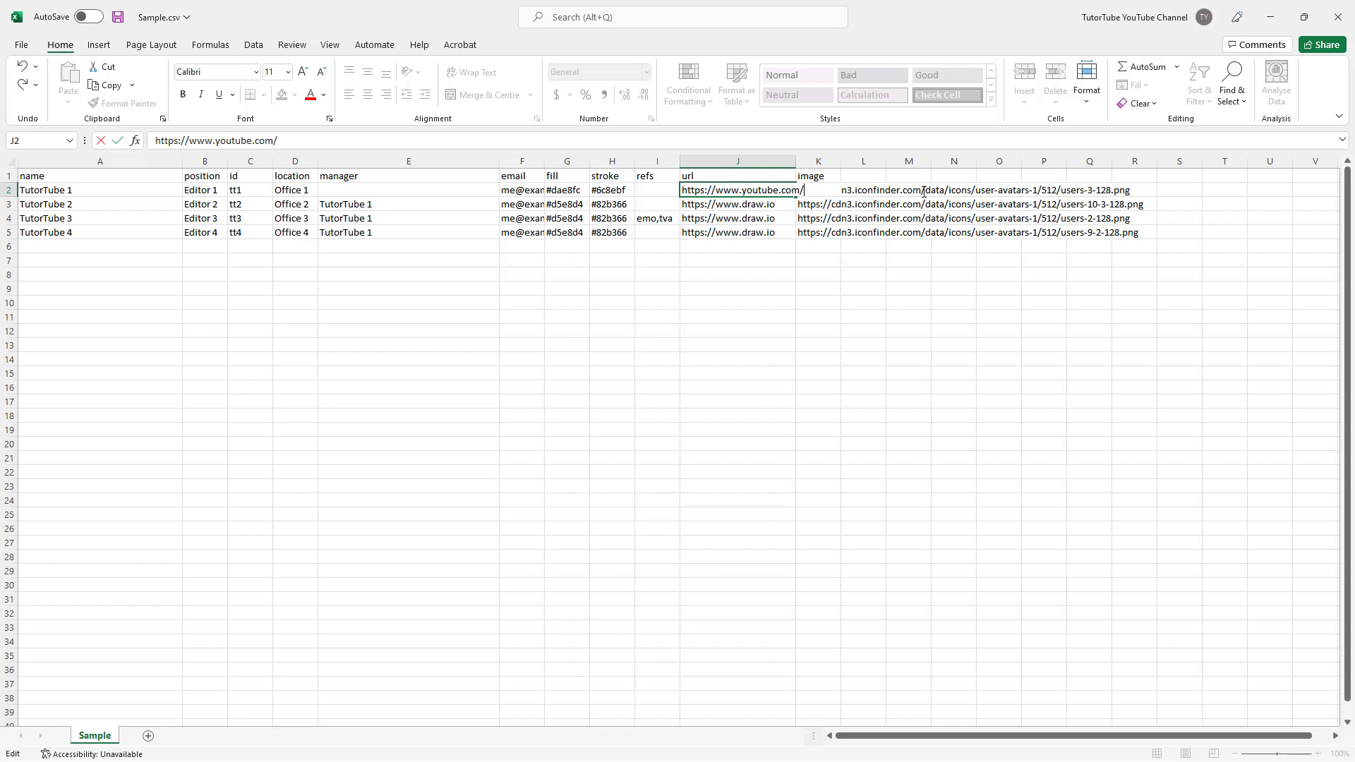
text(tutortube)
key(Return)
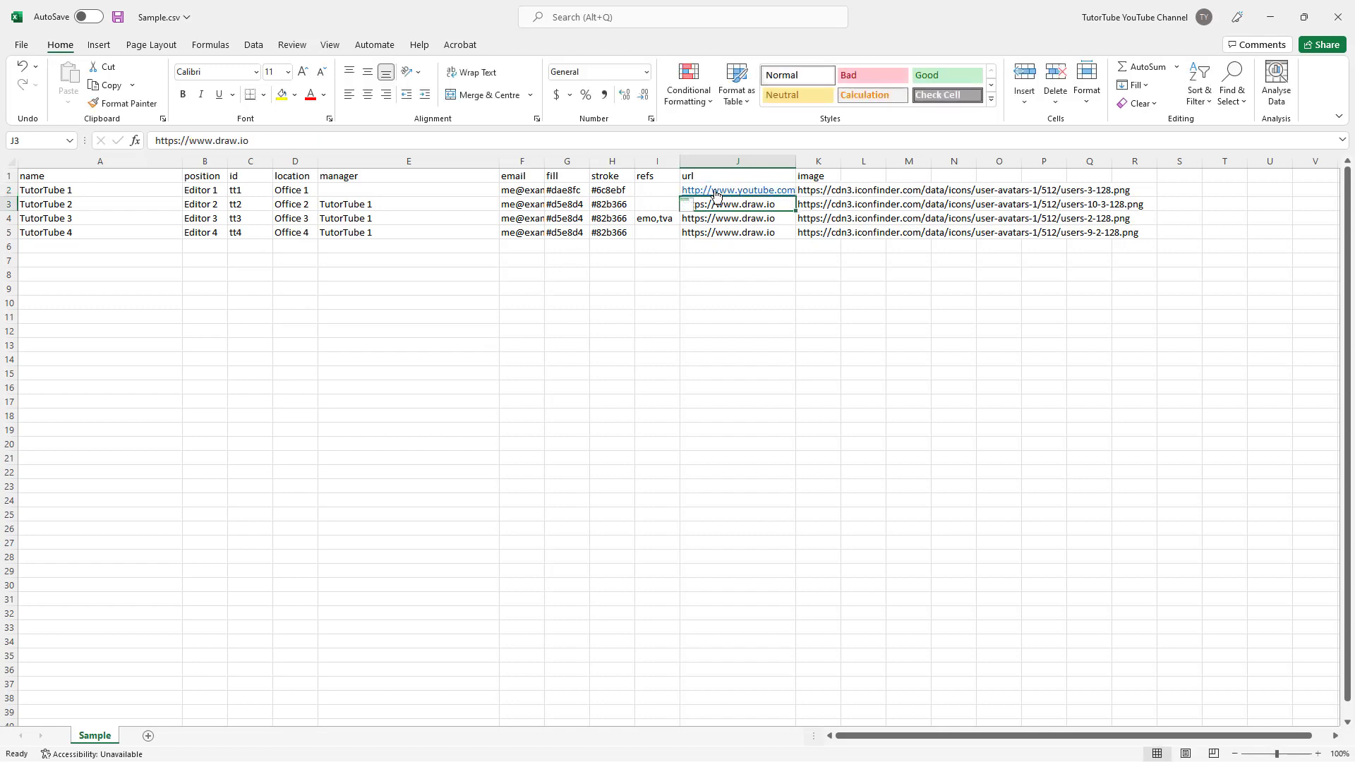
- Fill the YouTube URL from J2 down the url column to row 12
click(810, 188)
key(Left)
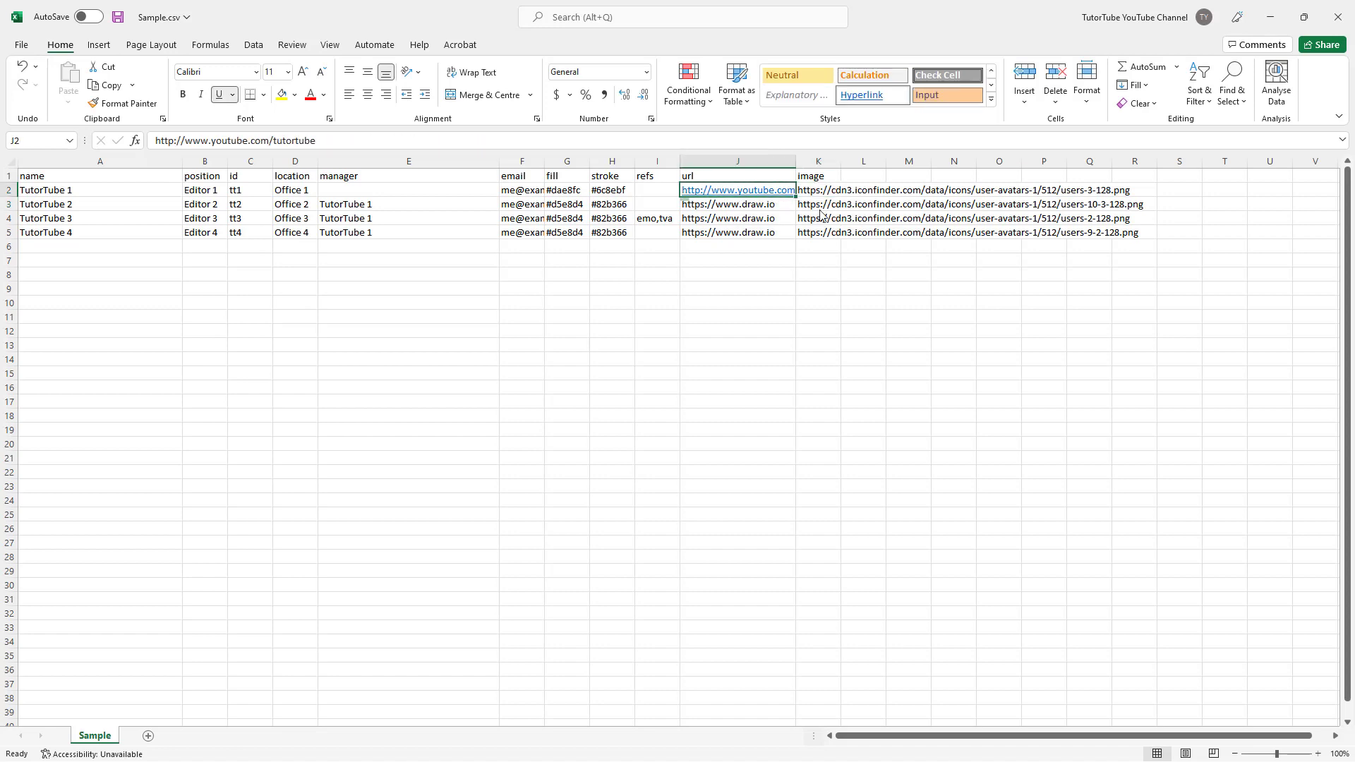
drag(791, 229, 825, 332)
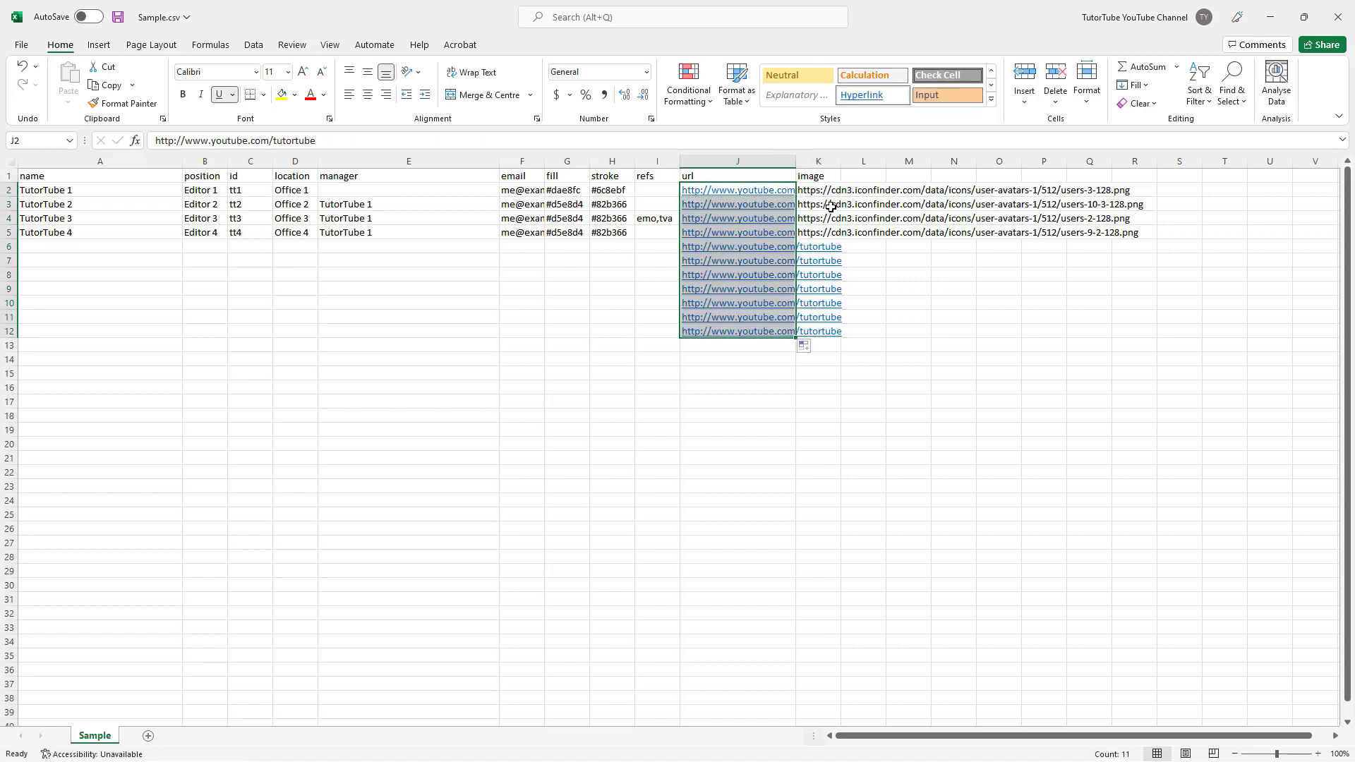
- Fill the image URL from K5 down the image column to row 12
key(Right)
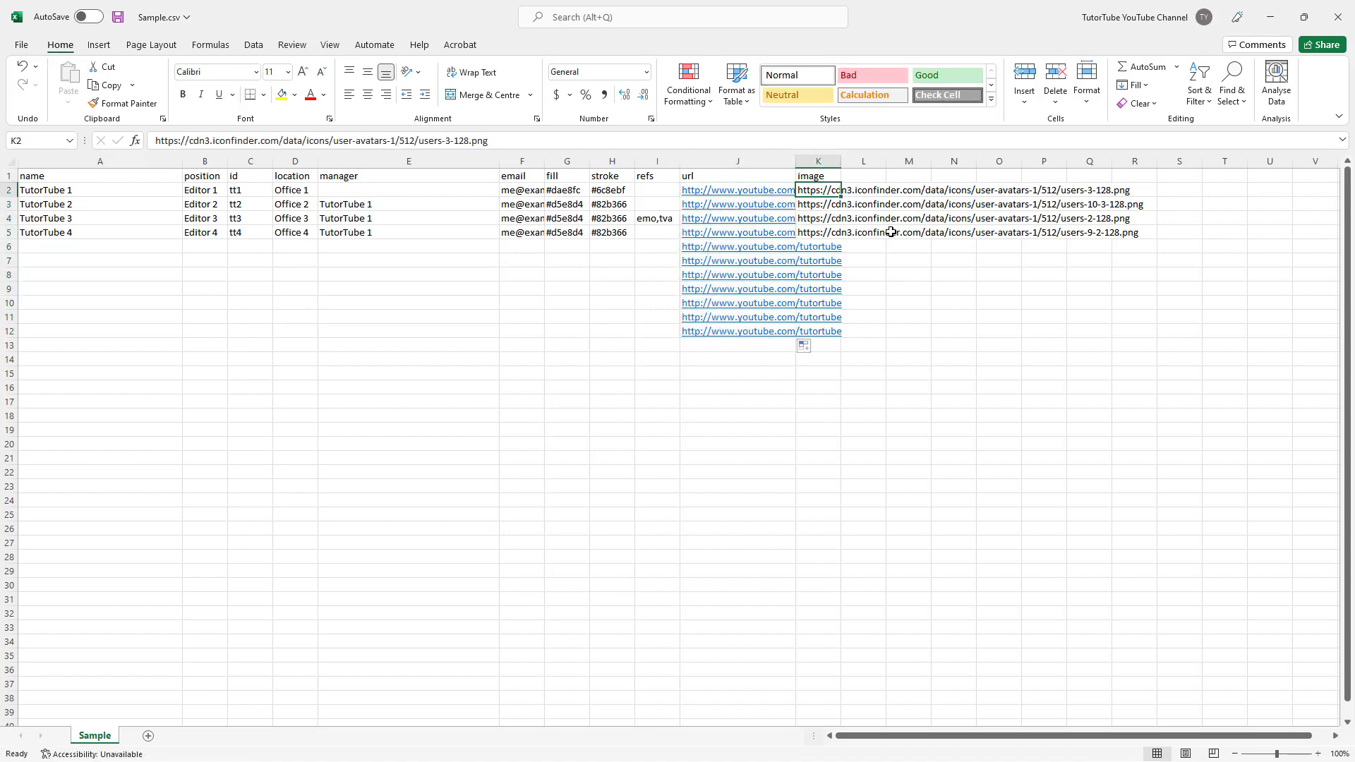
click(836, 231)
drag(841, 240, 840, 339)
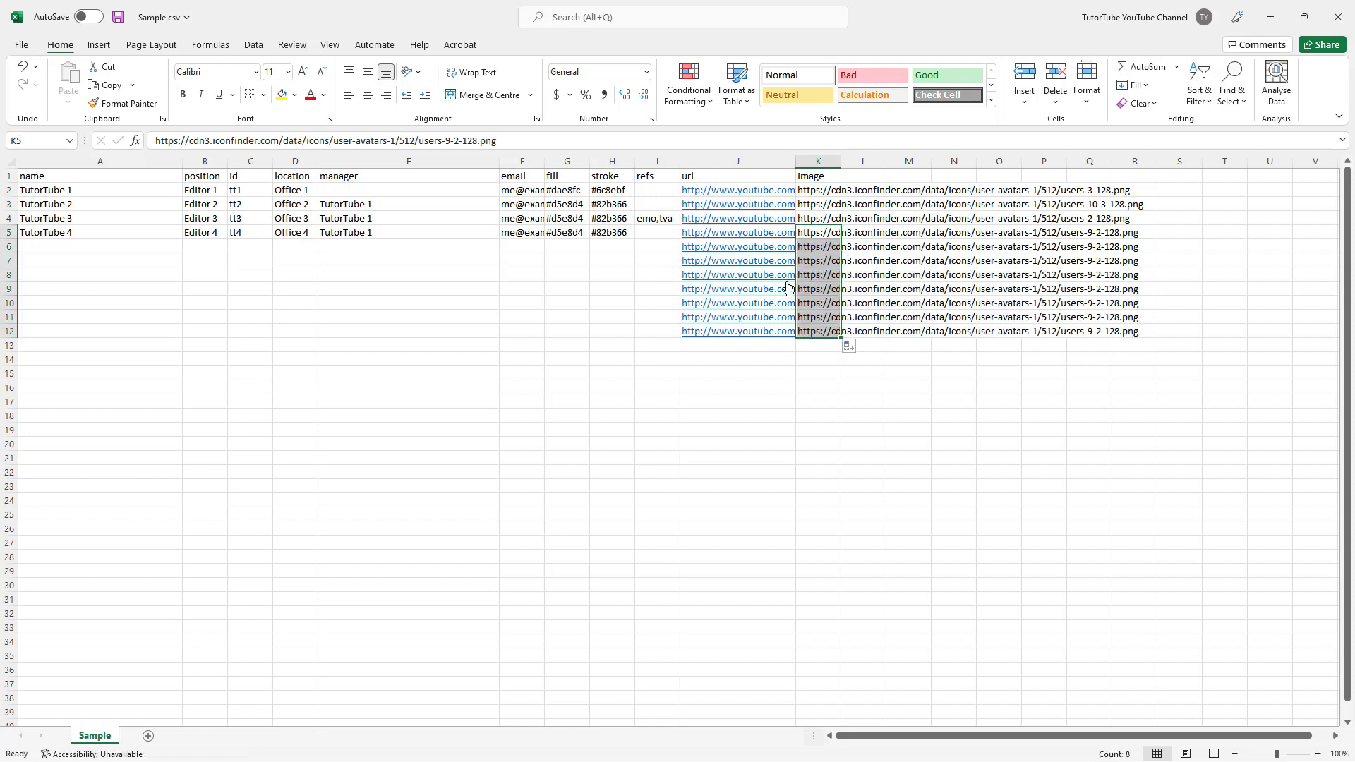
- Clear the refs entry in the TutorTube 3 row
click(615, 234)
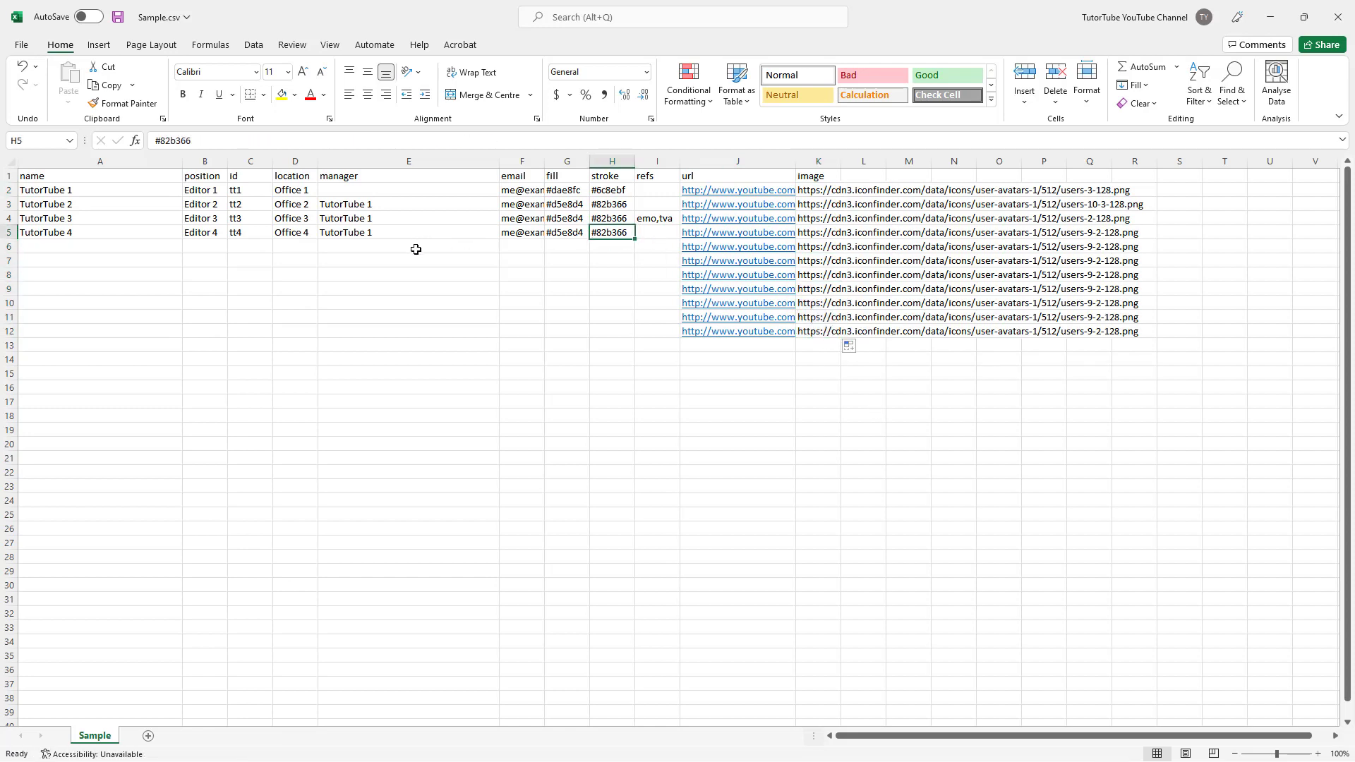
click(655, 222)
key(Delete)
- Fill the name through stroke cells of row 5 down to row 12 as a series
click(604, 235)
shift+click(65, 231)
drag(636, 240, 642, 333)
click(689, 418)
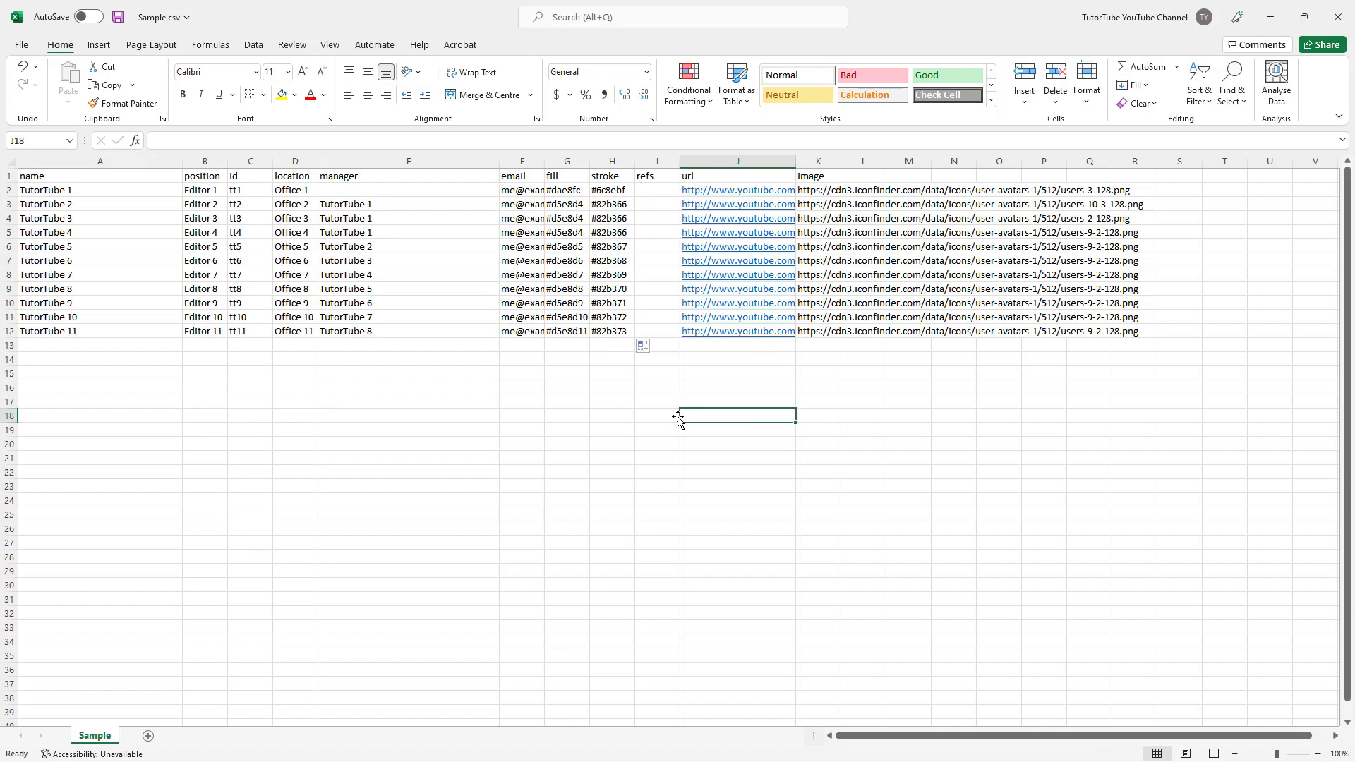
- Save Sample.csv and close the workbook
click(663, 461)
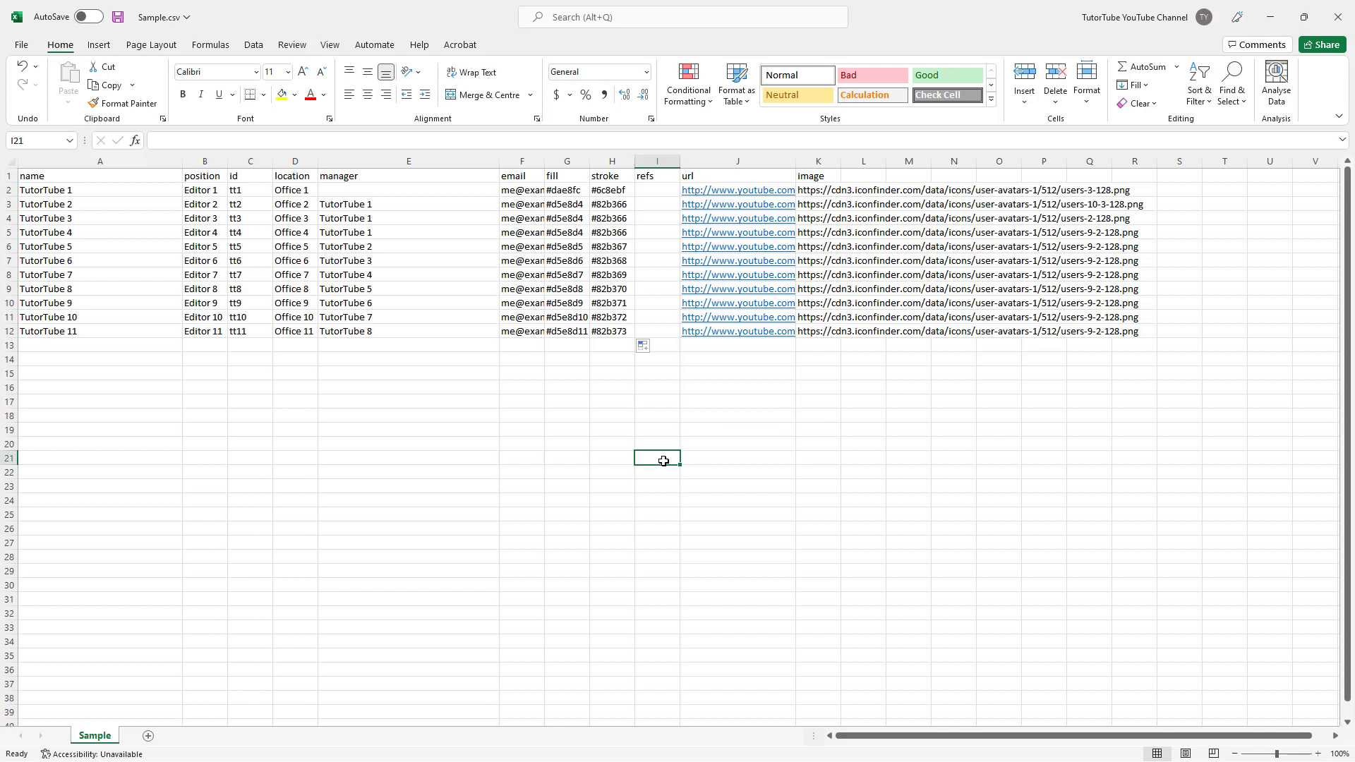
click(564, 430)
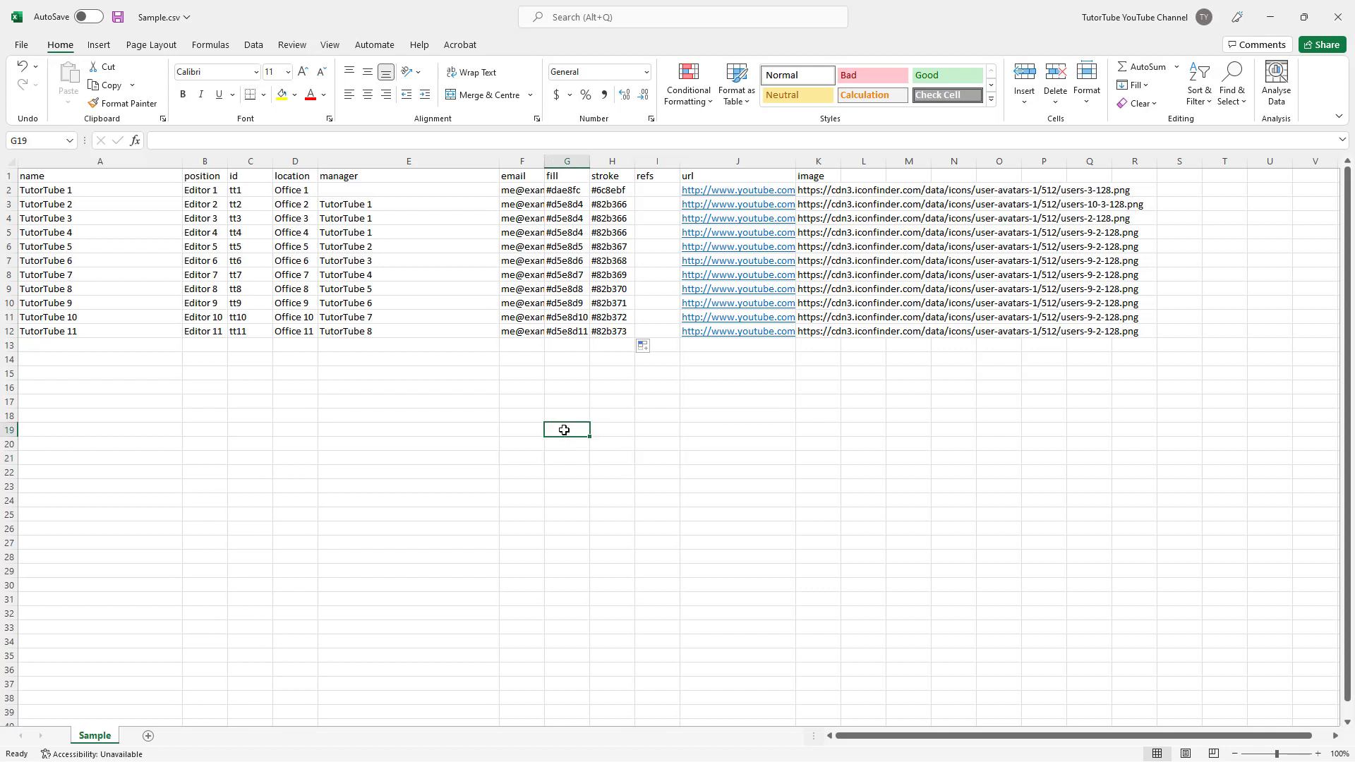
key(ctrl+s)
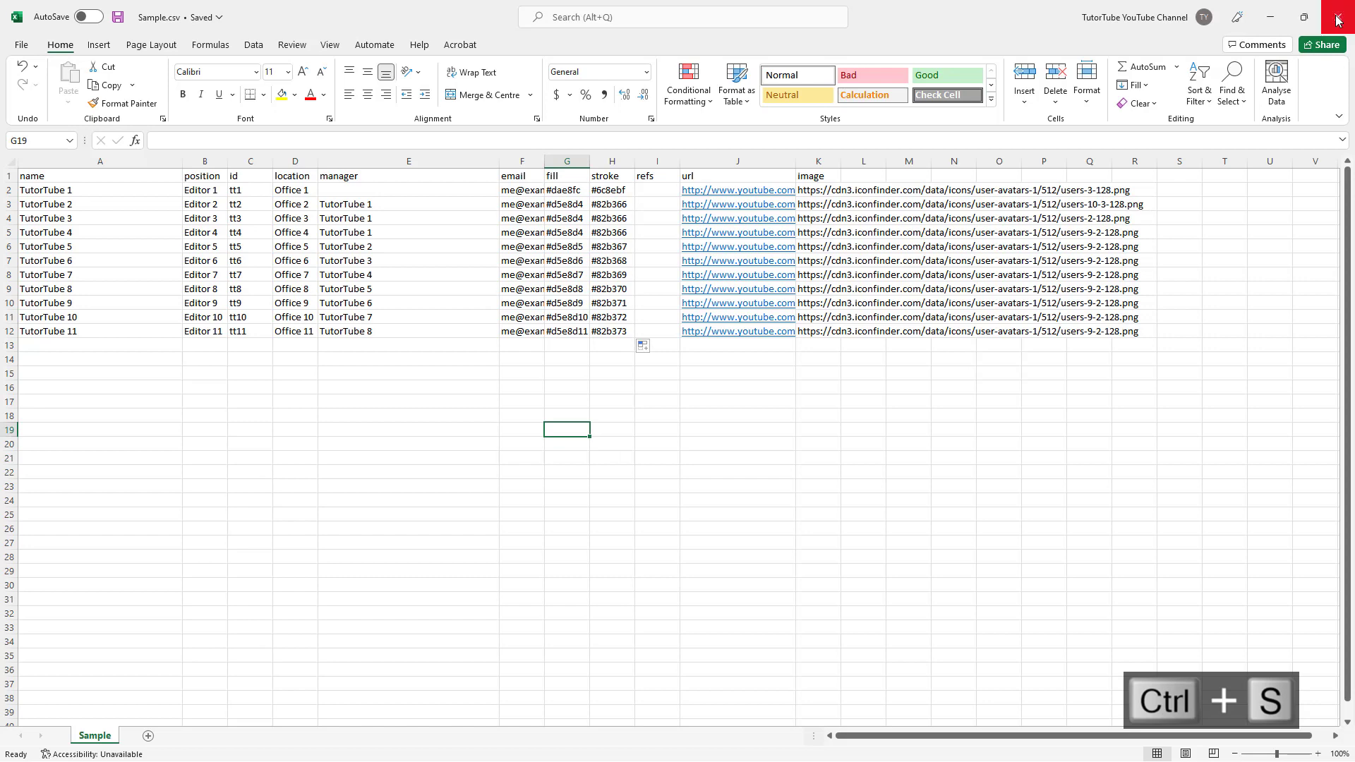
click(1337, 21)
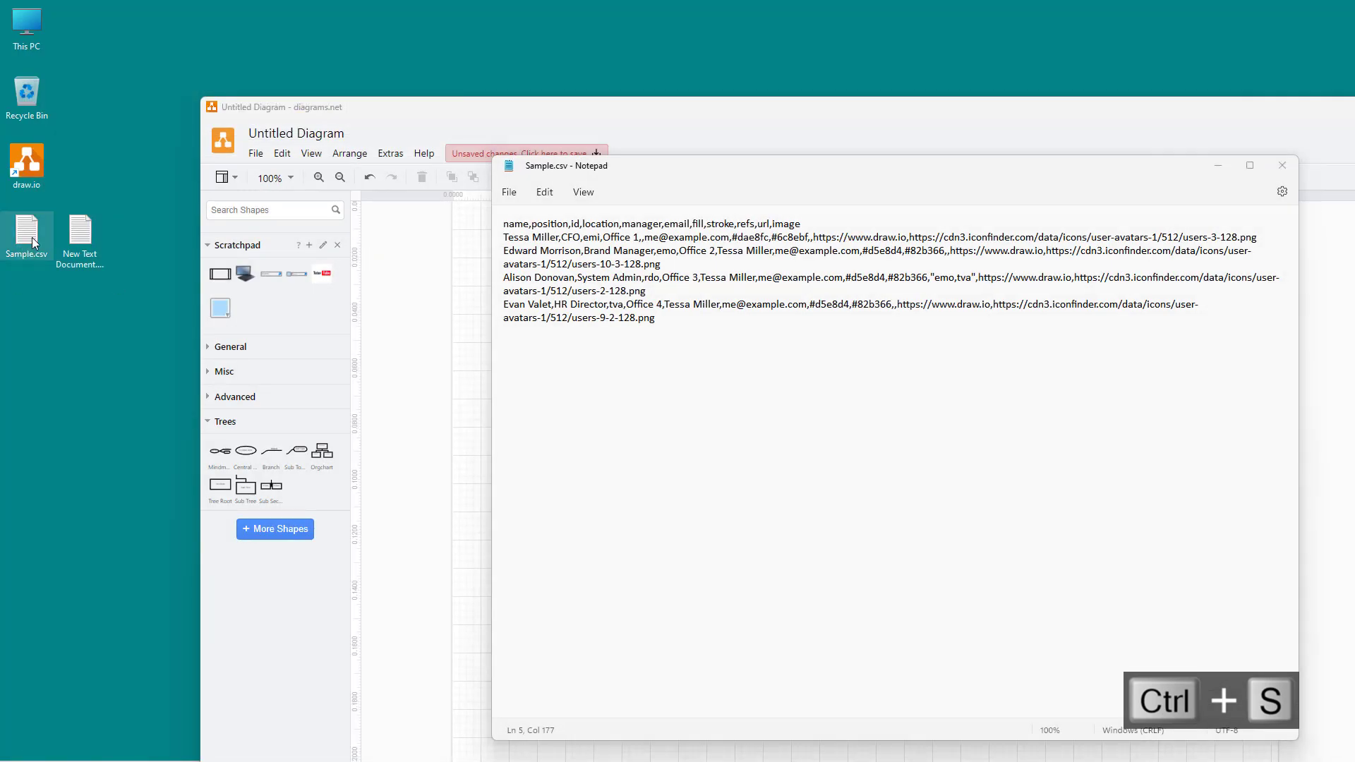
- Open Sample.csv from the desktop in Notepad and close the older Notepad window with the original data
right_click(33, 231)
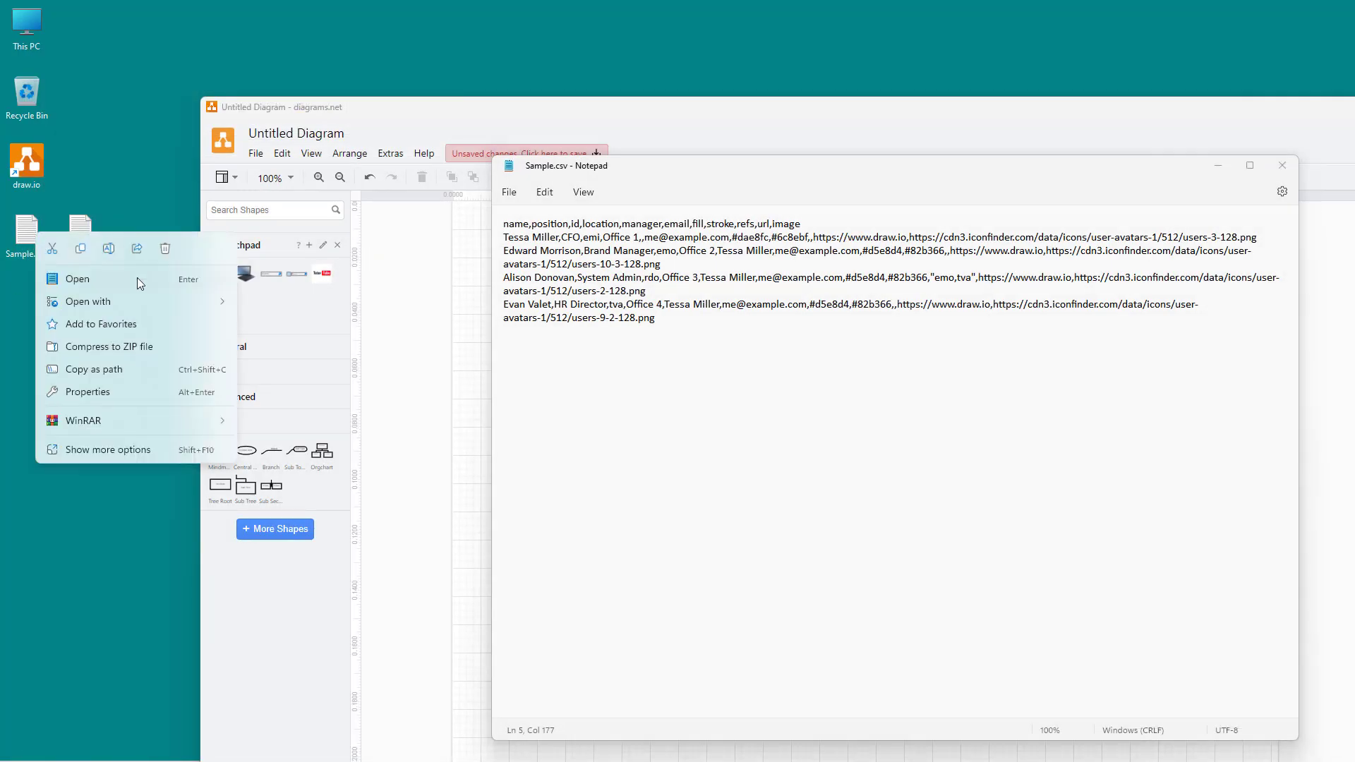
mouse_move(170, 304)
click(300, 306)
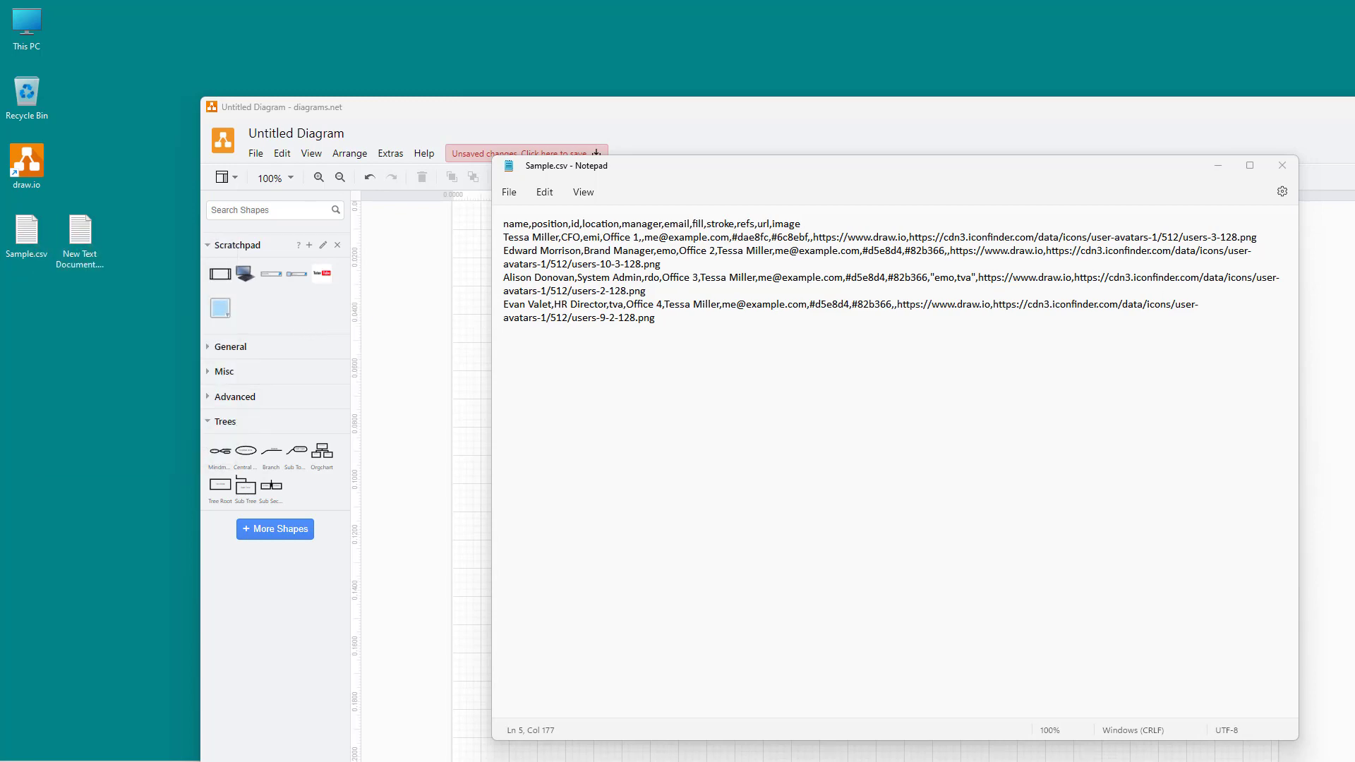
click(1251, 182)
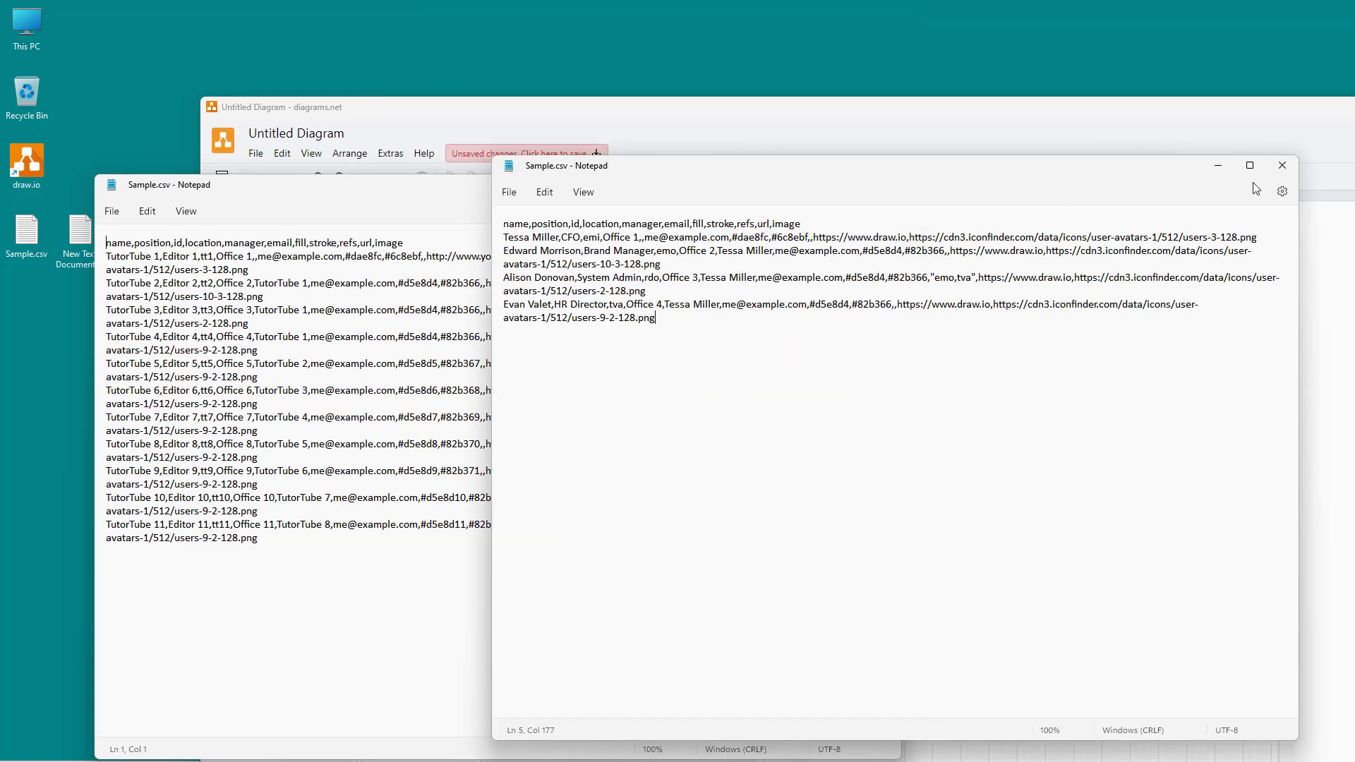
click(1282, 166)
- Copy all the CSV text, including the header row, and close Notepad
drag(304, 541, 106, 242)
right_click(169, 251)
click(209, 324)
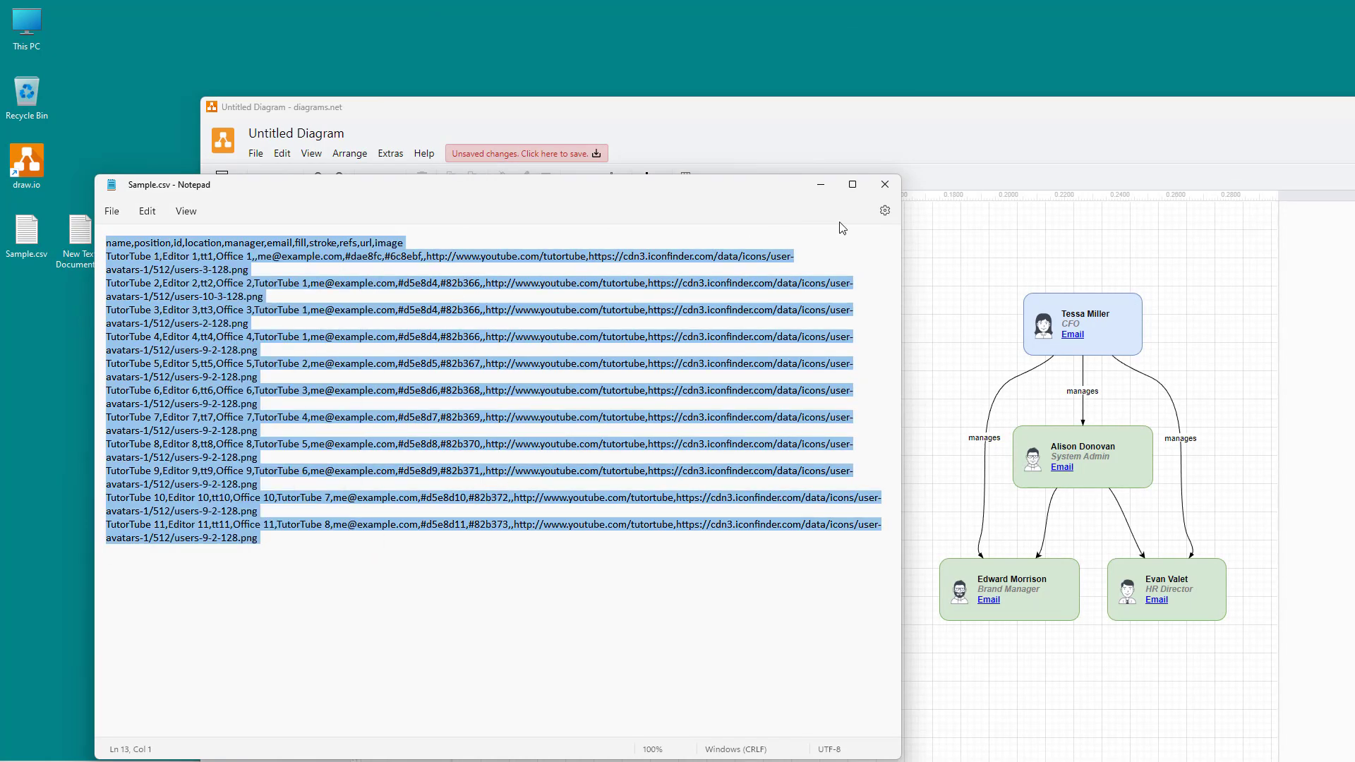
click(885, 185)
- Maximize the draw.io window and delete both existing org charts from the page
drag(851, 124, 641, 62)
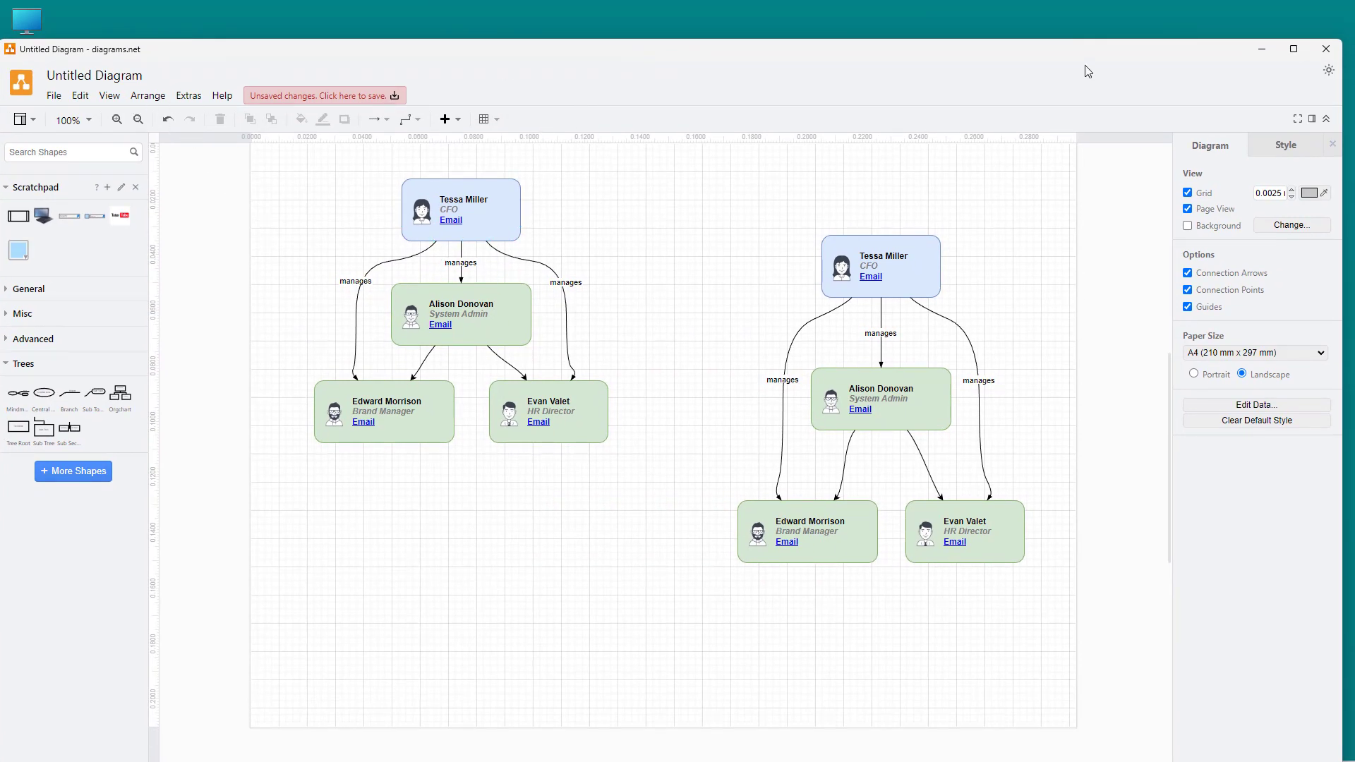
click(1294, 50)
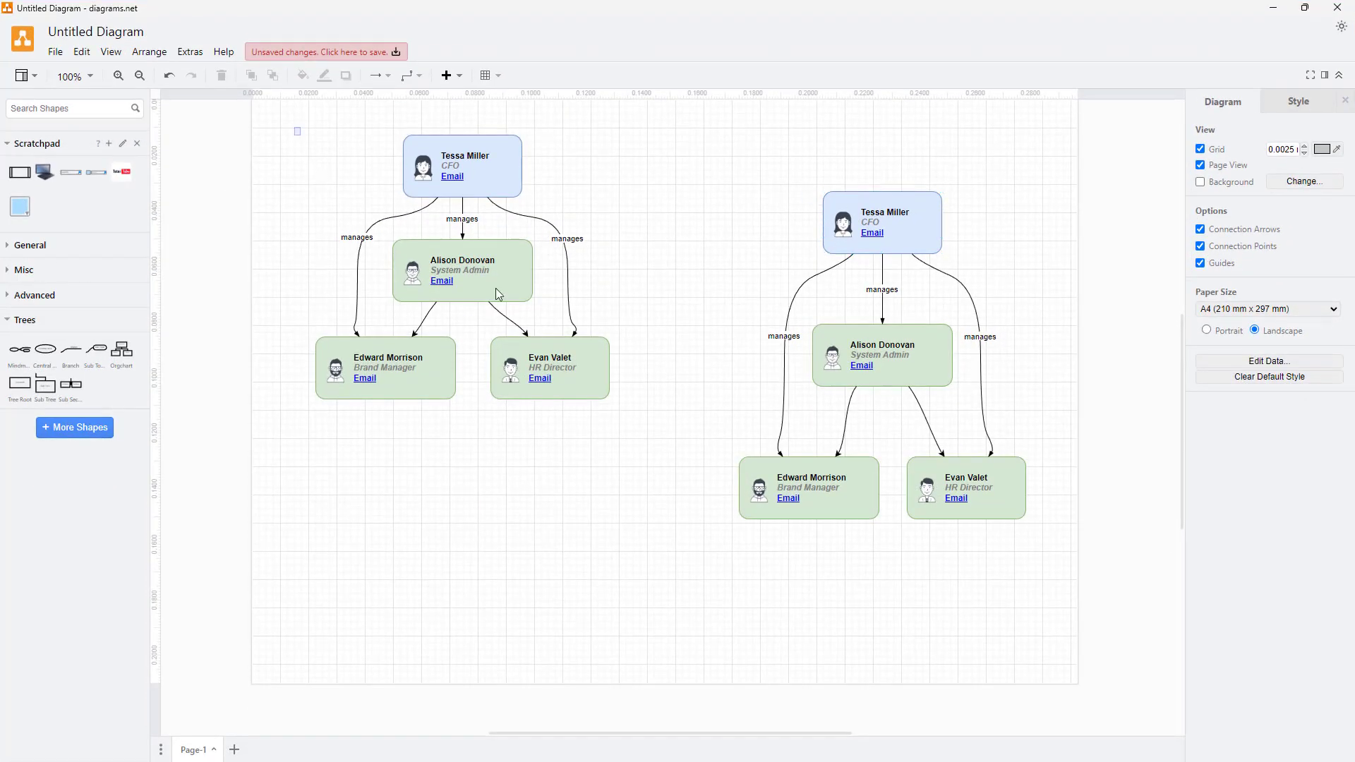
drag(294, 127, 1061, 632)
key(Delete)
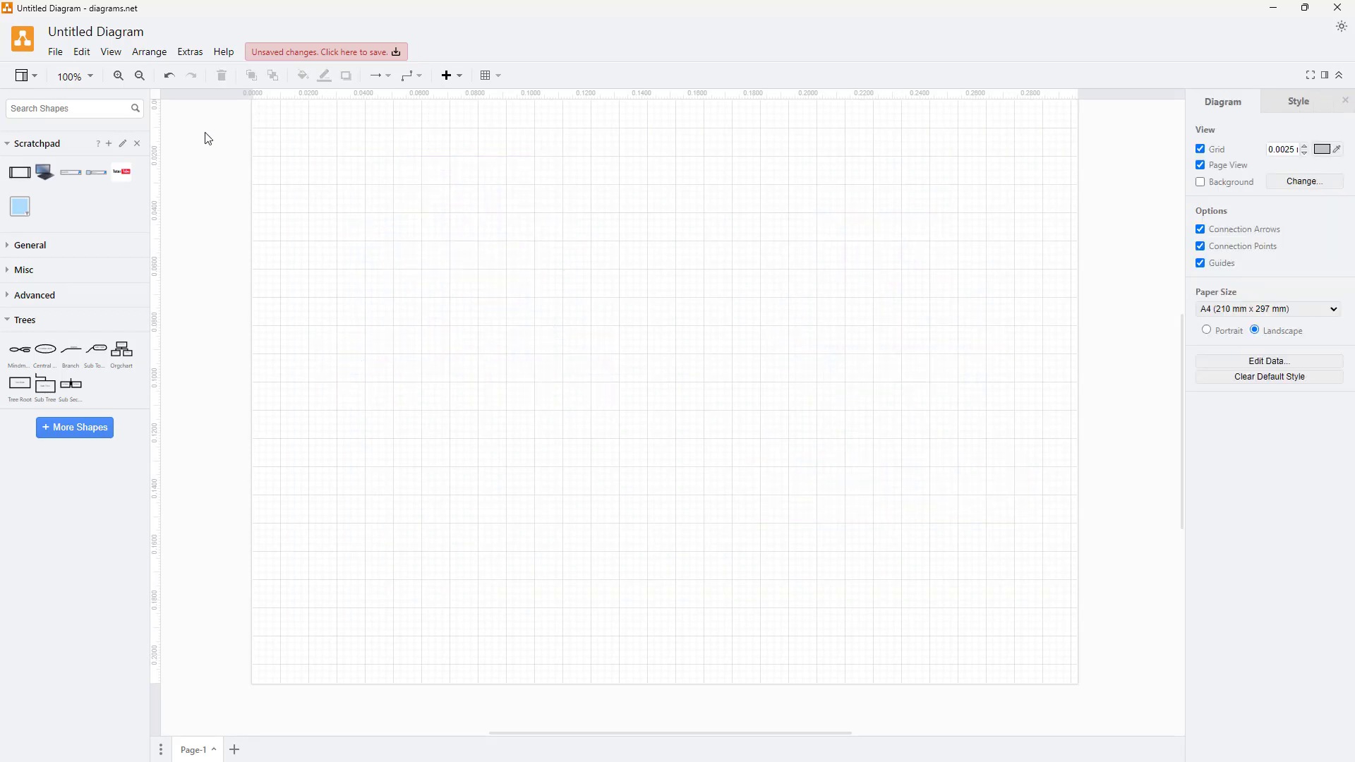
- Start an advanced insert from CSV and replace the sample header and data rows below the settings with the copied TutorTube data
click(150, 53)
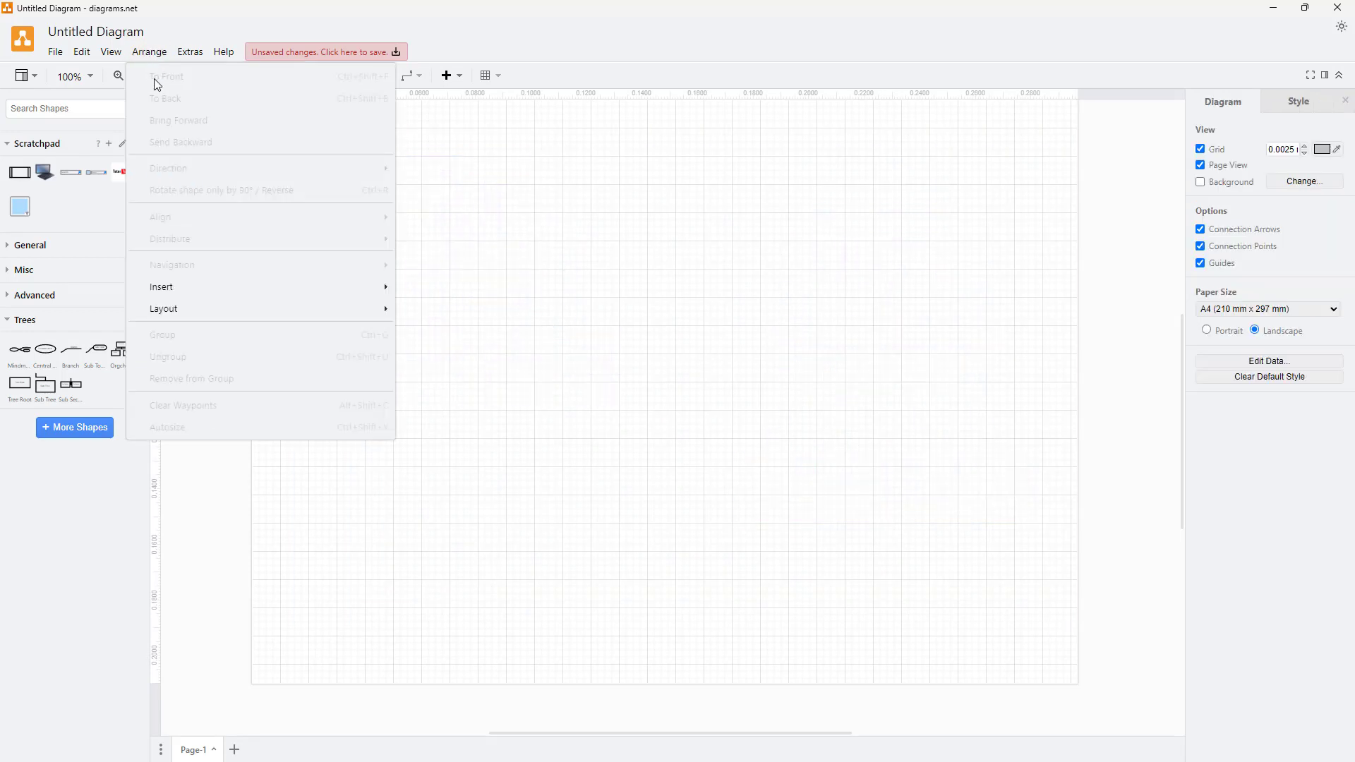
mouse_move(353, 287)
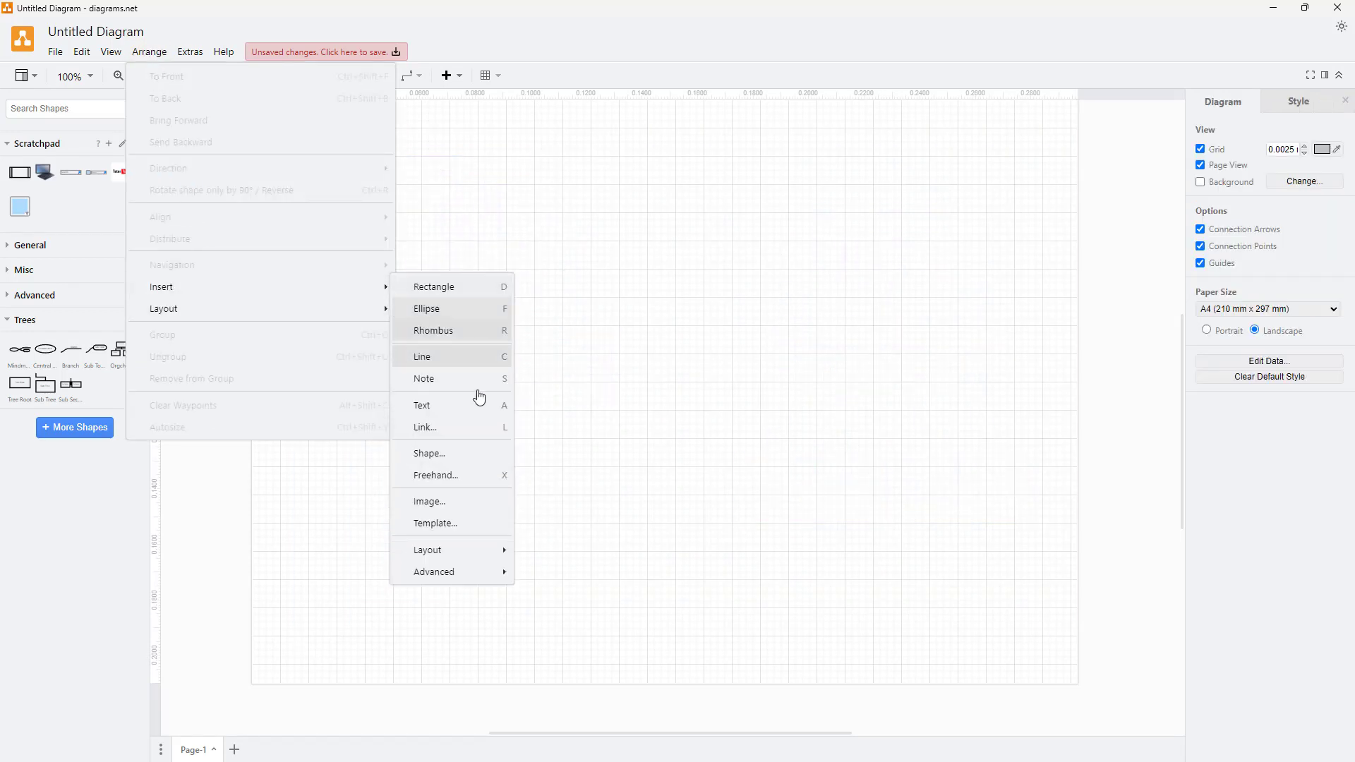
mouse_move(489, 570)
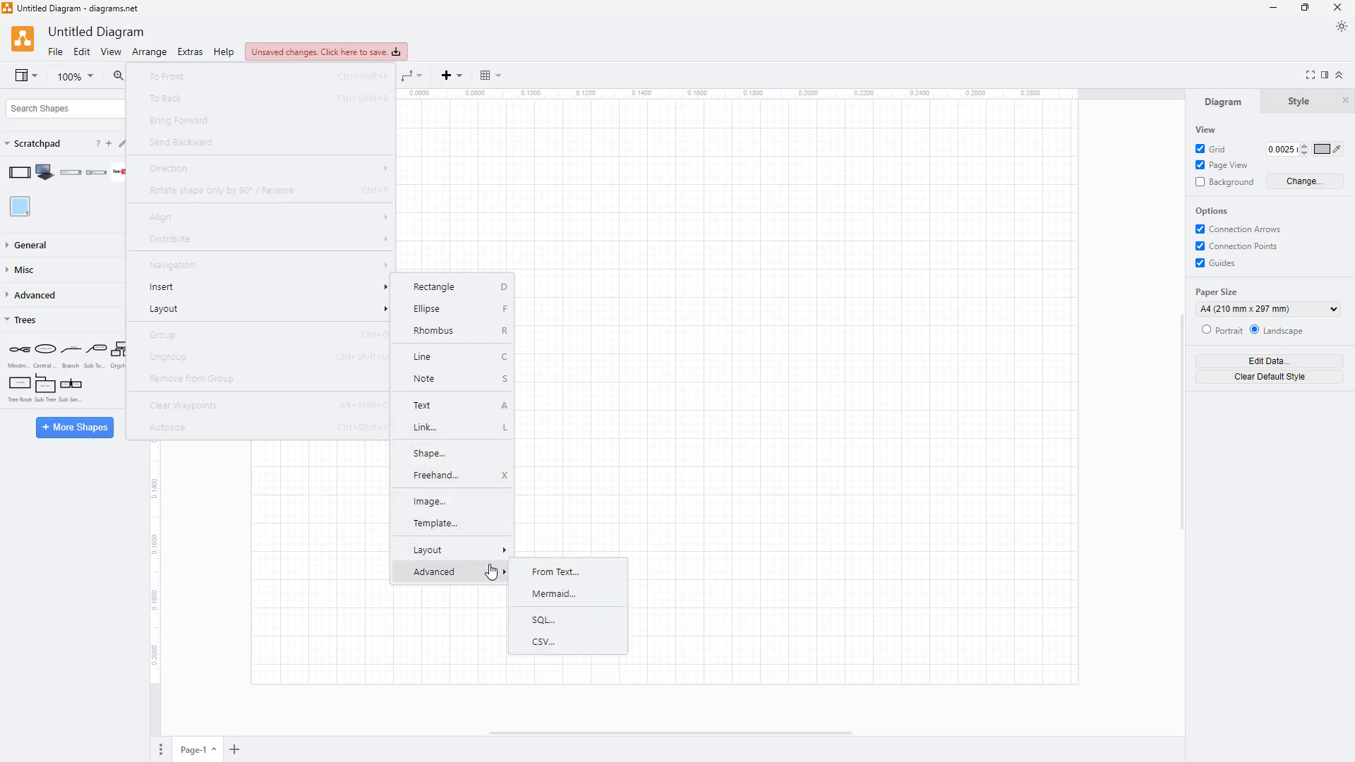
click(568, 642)
scroll(638, 416, down, 15)
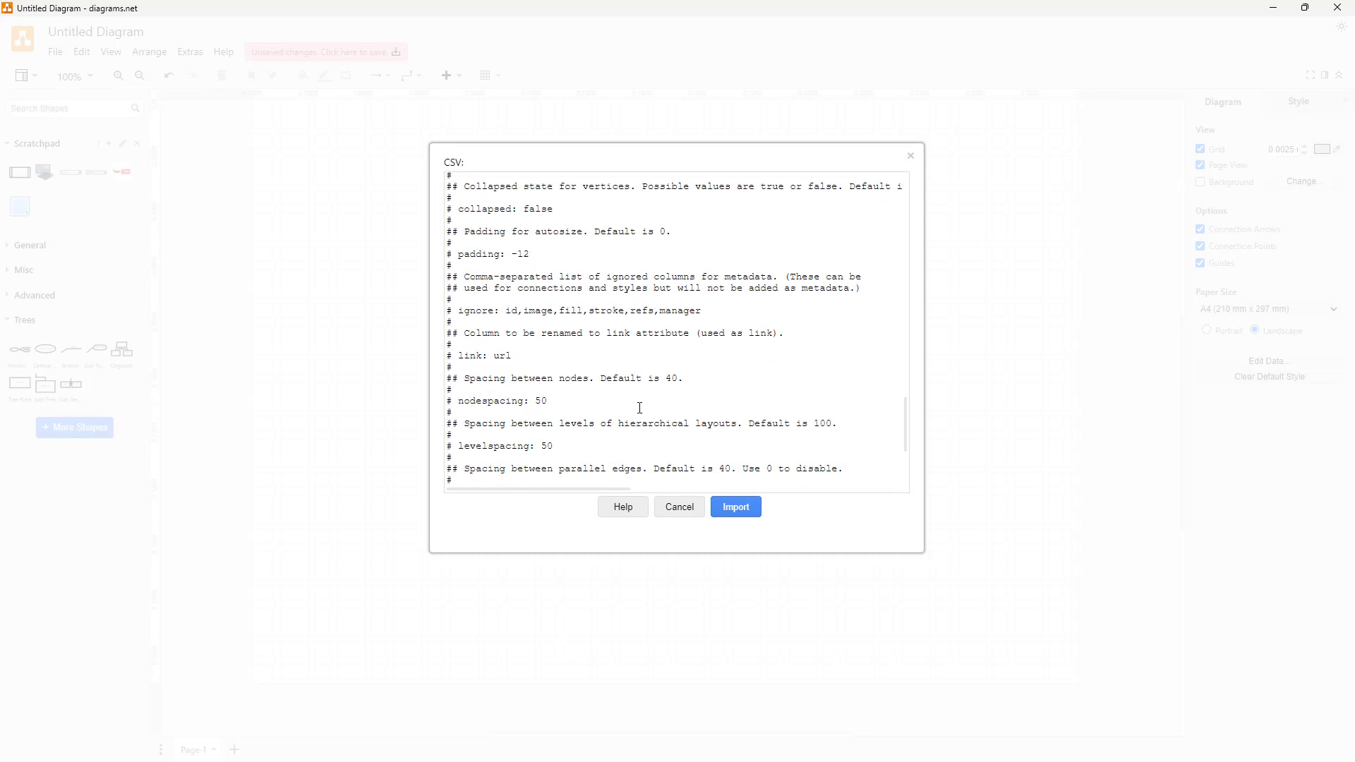
drag(448, 426, 1031, 485)
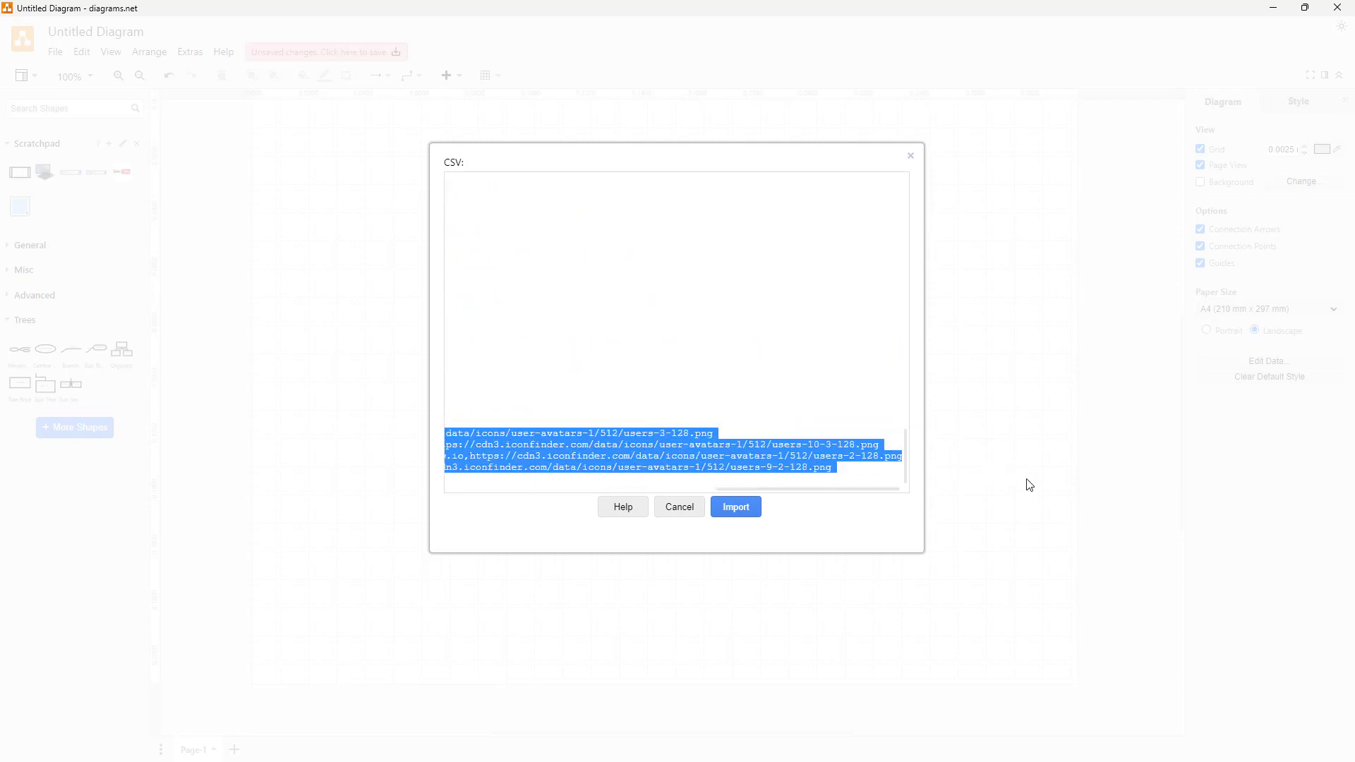
key(ctrl+v)
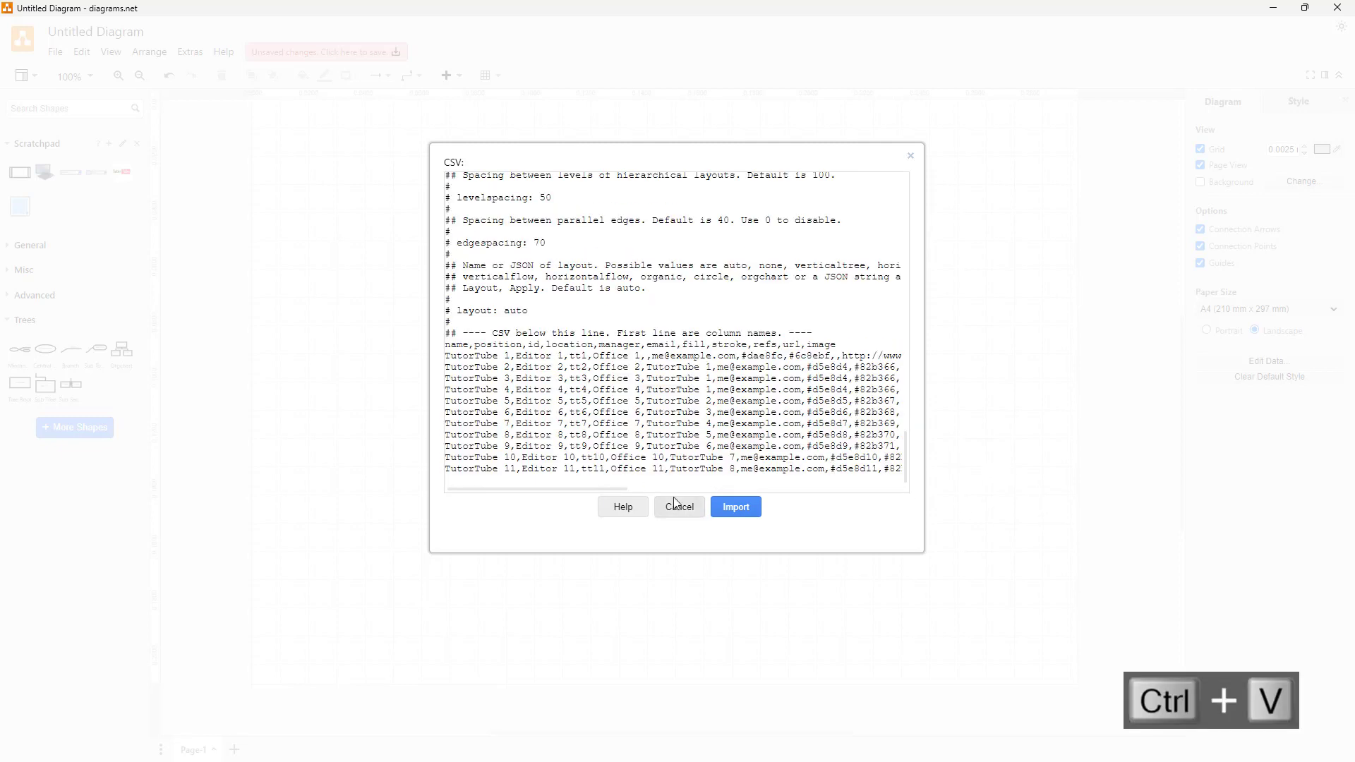
- Import the CSV data and move the generated org chart nearer to the middle of the page
click(736, 507)
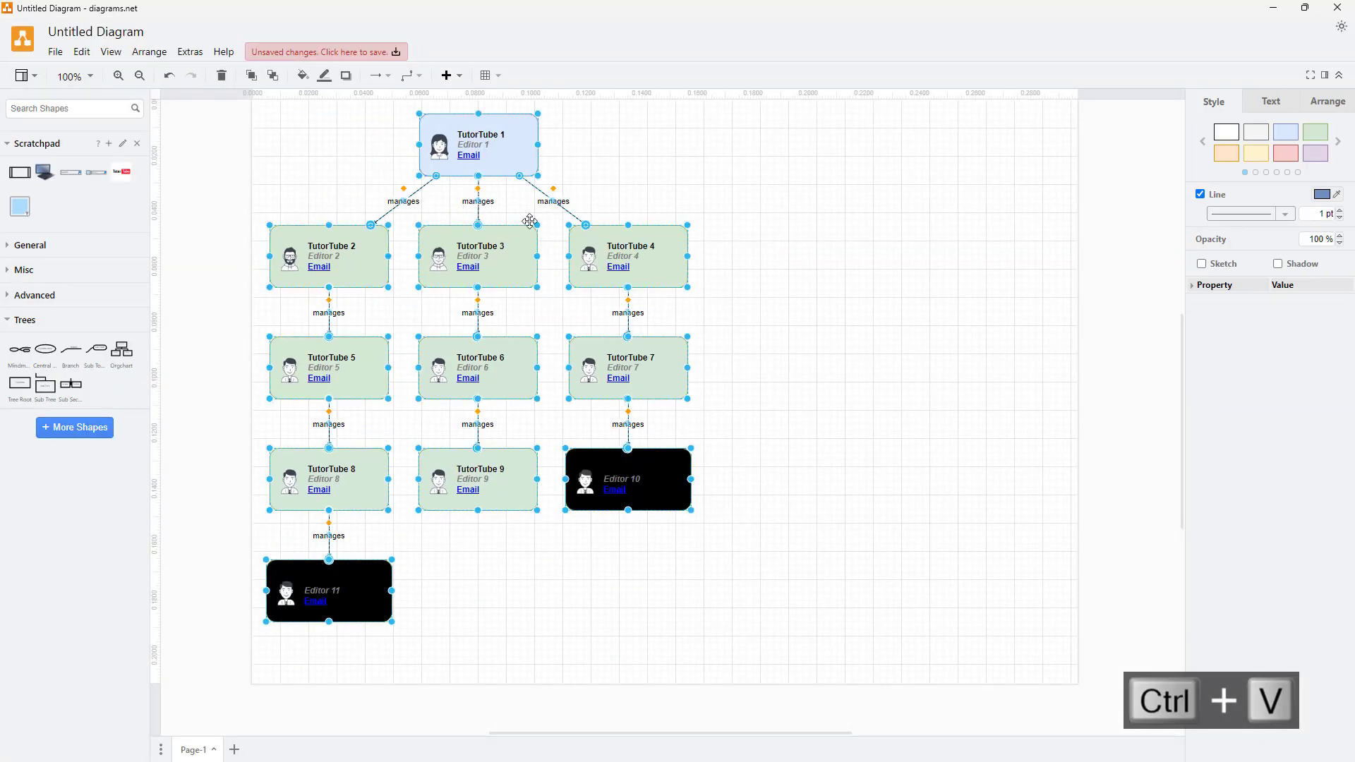
drag(519, 141, 639, 167)
click(877, 336)
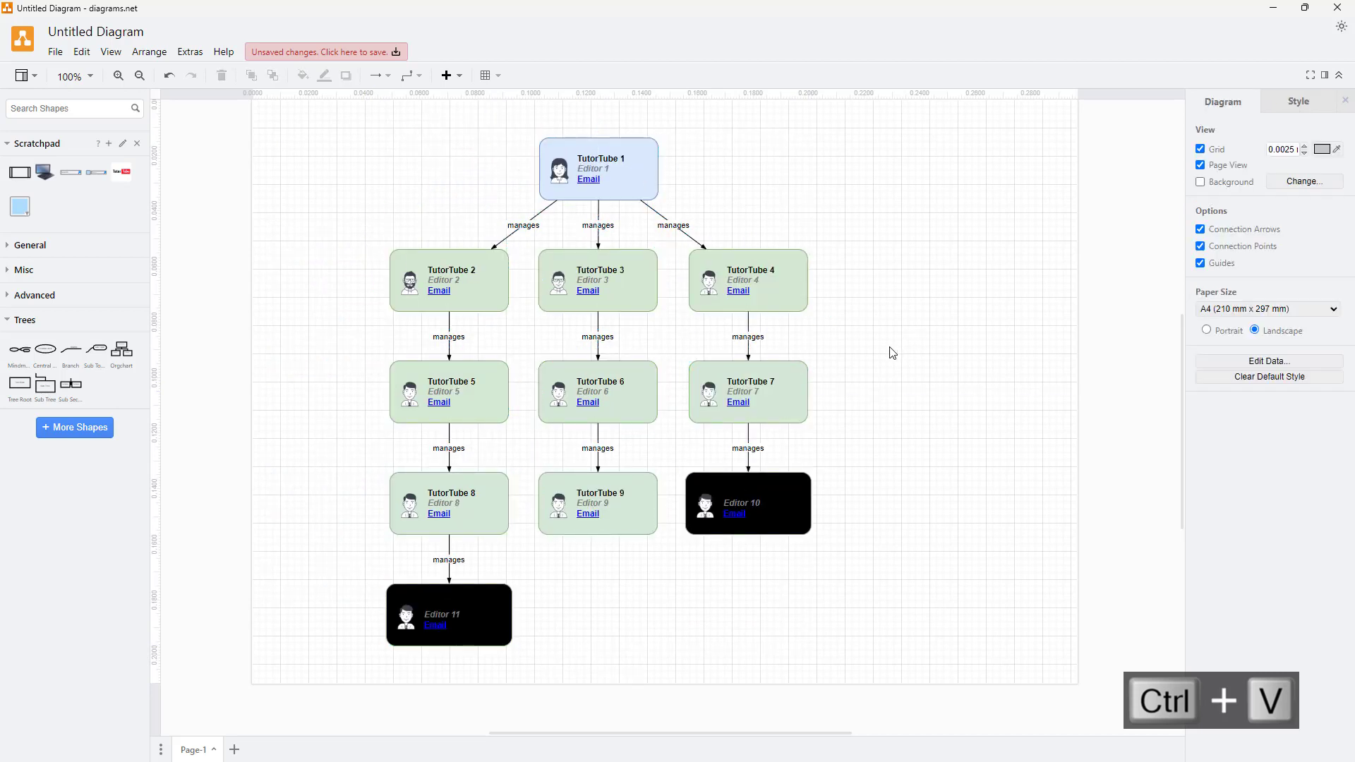
- Apply the yellow preset style to the black Editor 10 and Editor 11 boxes
click(763, 501)
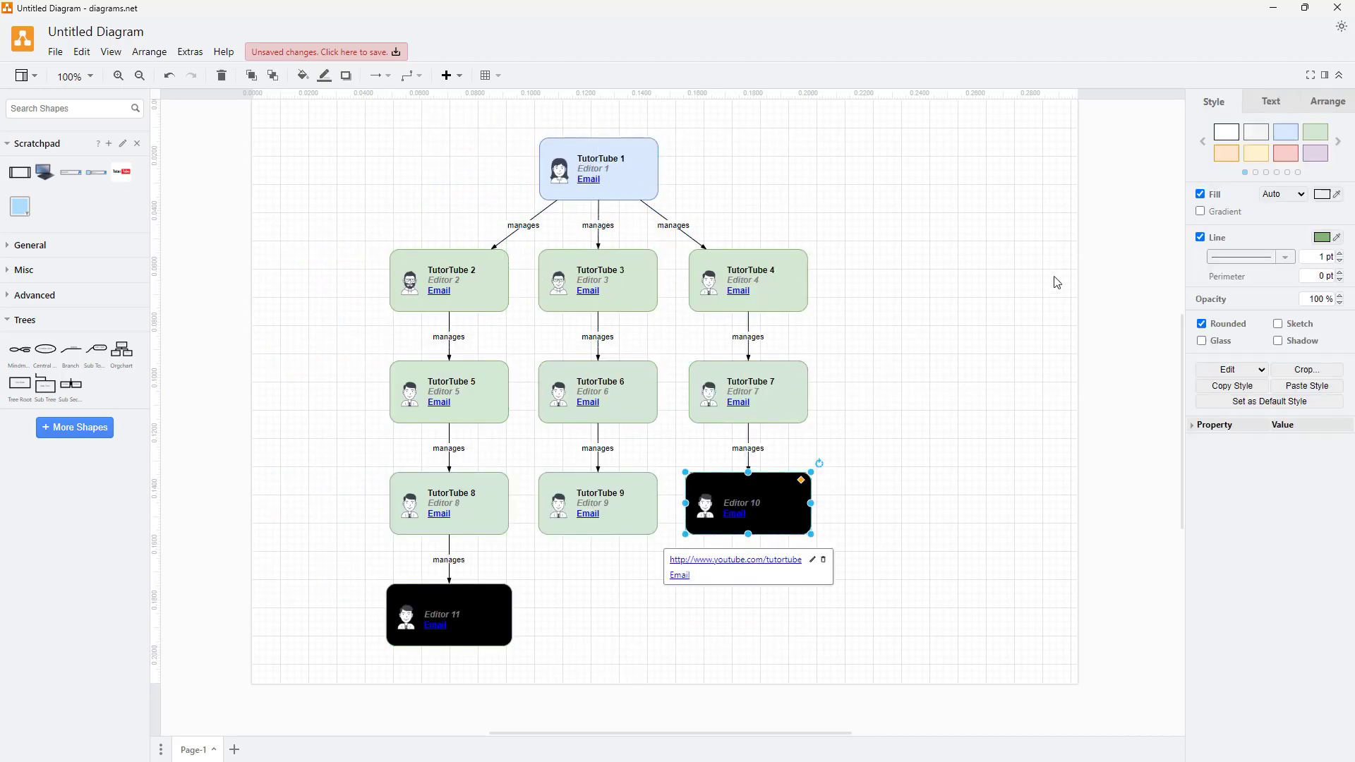
click(1257, 154)
click(870, 359)
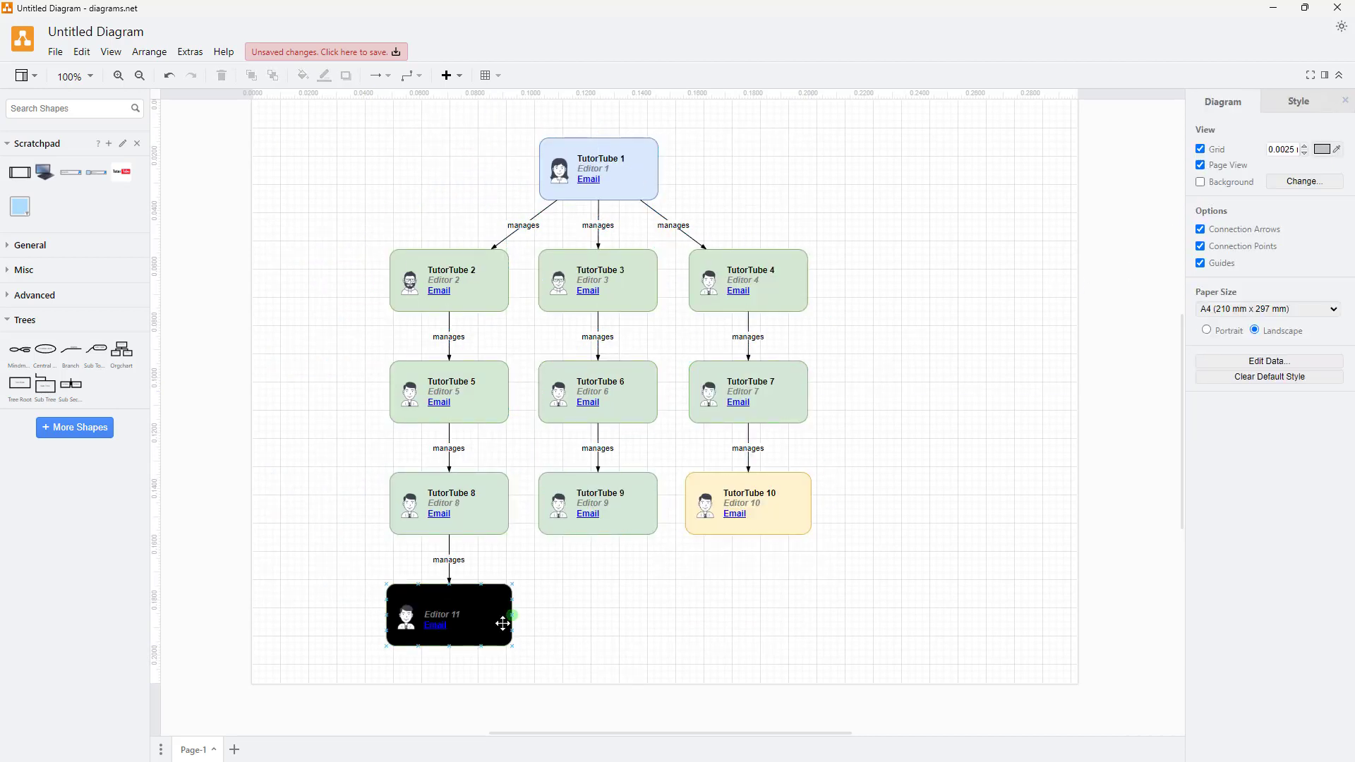
click(505, 621)
click(1259, 155)
click(534, 616)
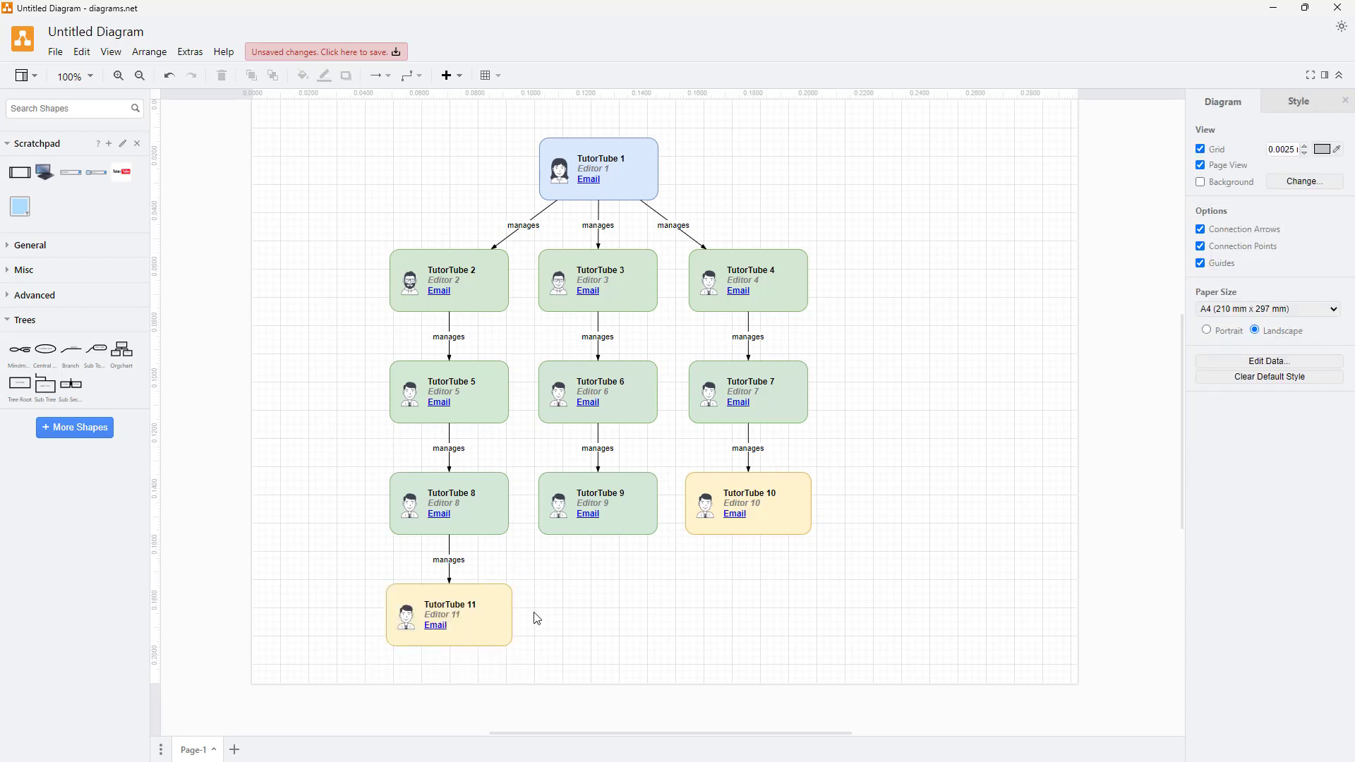
- Shift the TutorTube 8 and TutorTube 5 boxes outward to the left of TutorTube 2
click(505, 623)
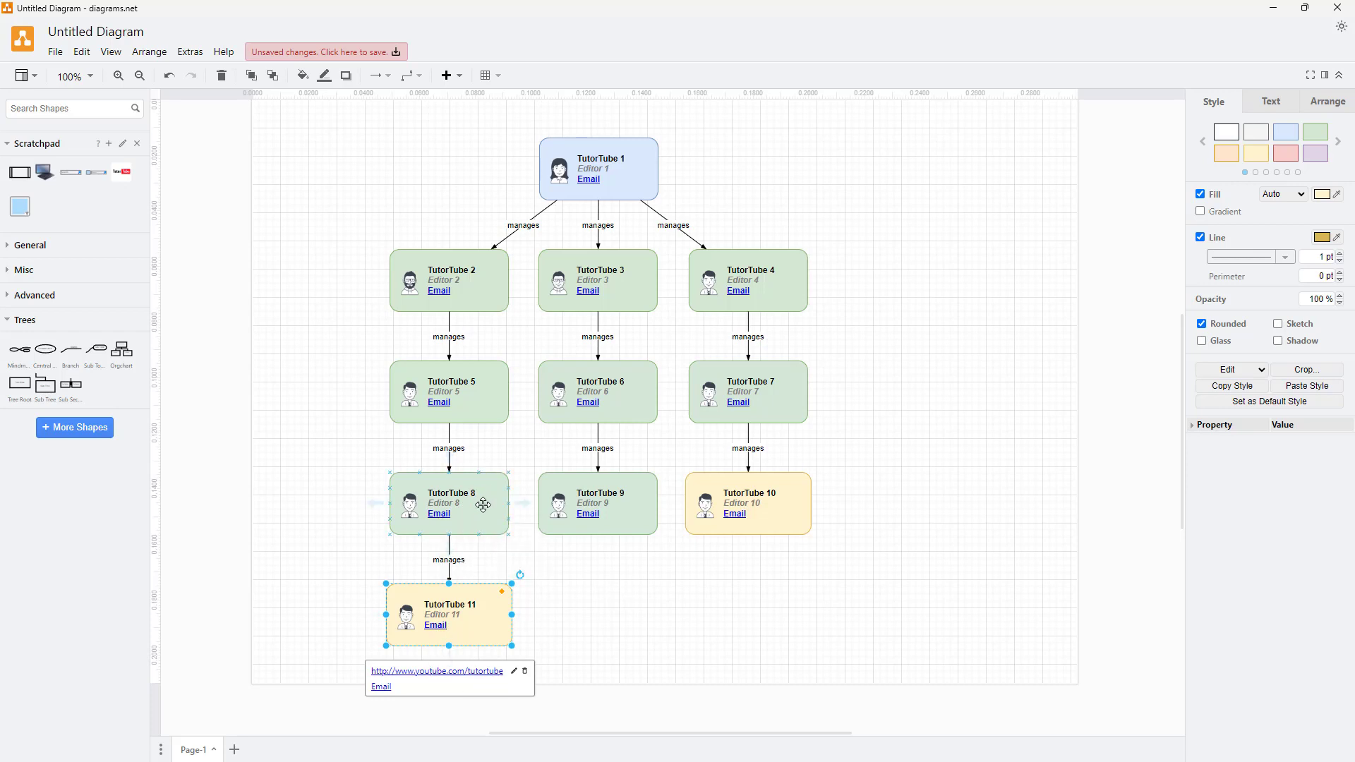
drag(475, 502, 414, 502)
drag(464, 394, 404, 394)
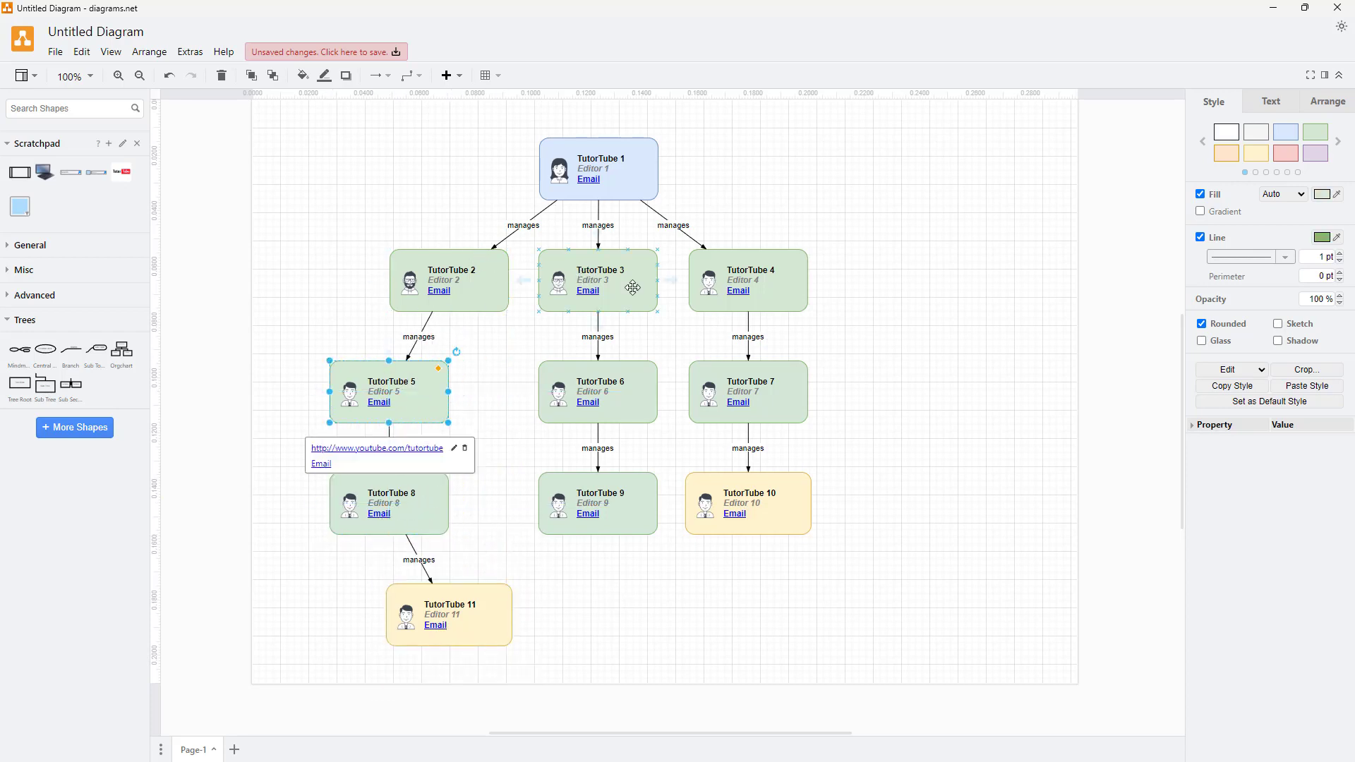
- Spread the TutorTube 4, TutorTube 7 and TutorTube 10 boxes further right on the page
drag(755, 282, 847, 252)
drag(786, 374, 942, 366)
drag(776, 497, 964, 513)
- Move the TutorTube 9, TutorTube 6 and TutorTube 3 boxes slightly right and down, into the widened gap
drag(621, 497, 702, 513)
drag(643, 414, 702, 437)
drag(620, 286, 665, 316)
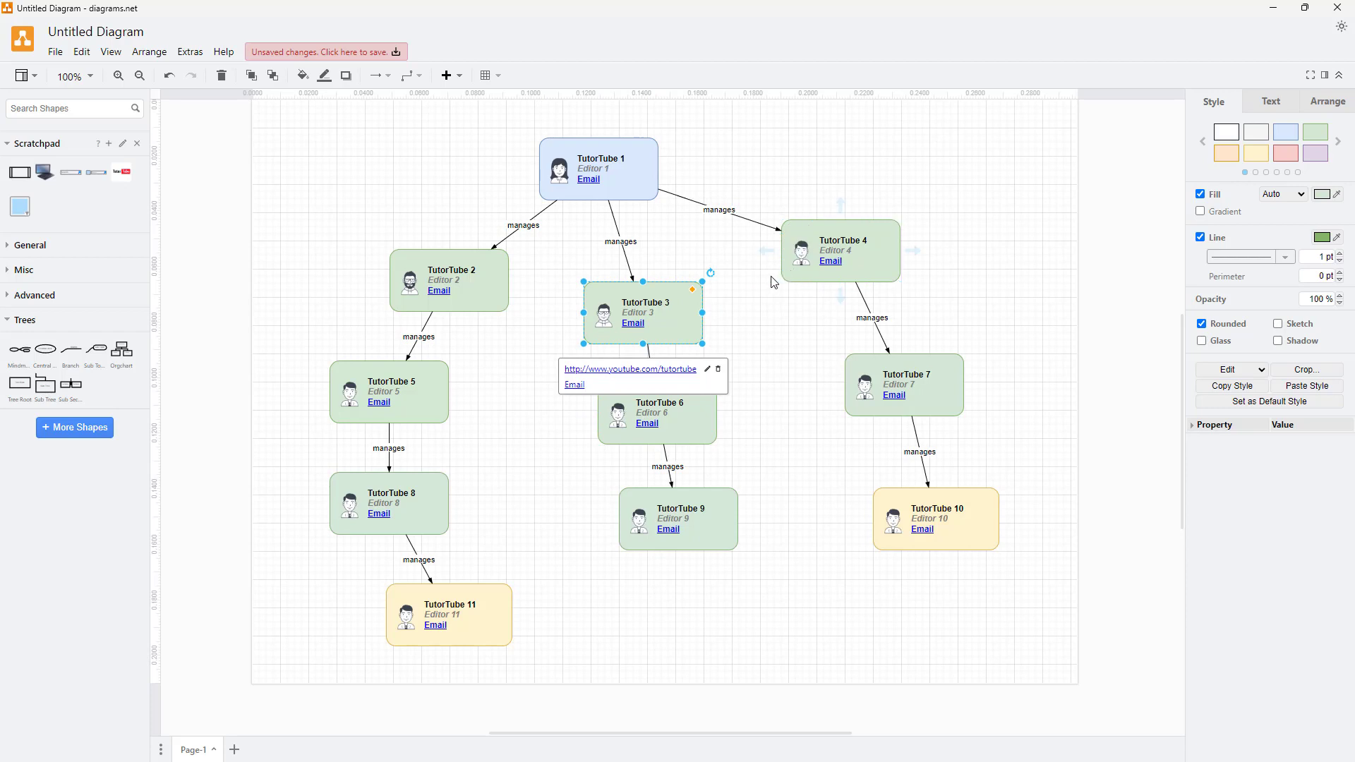
click(789, 422)
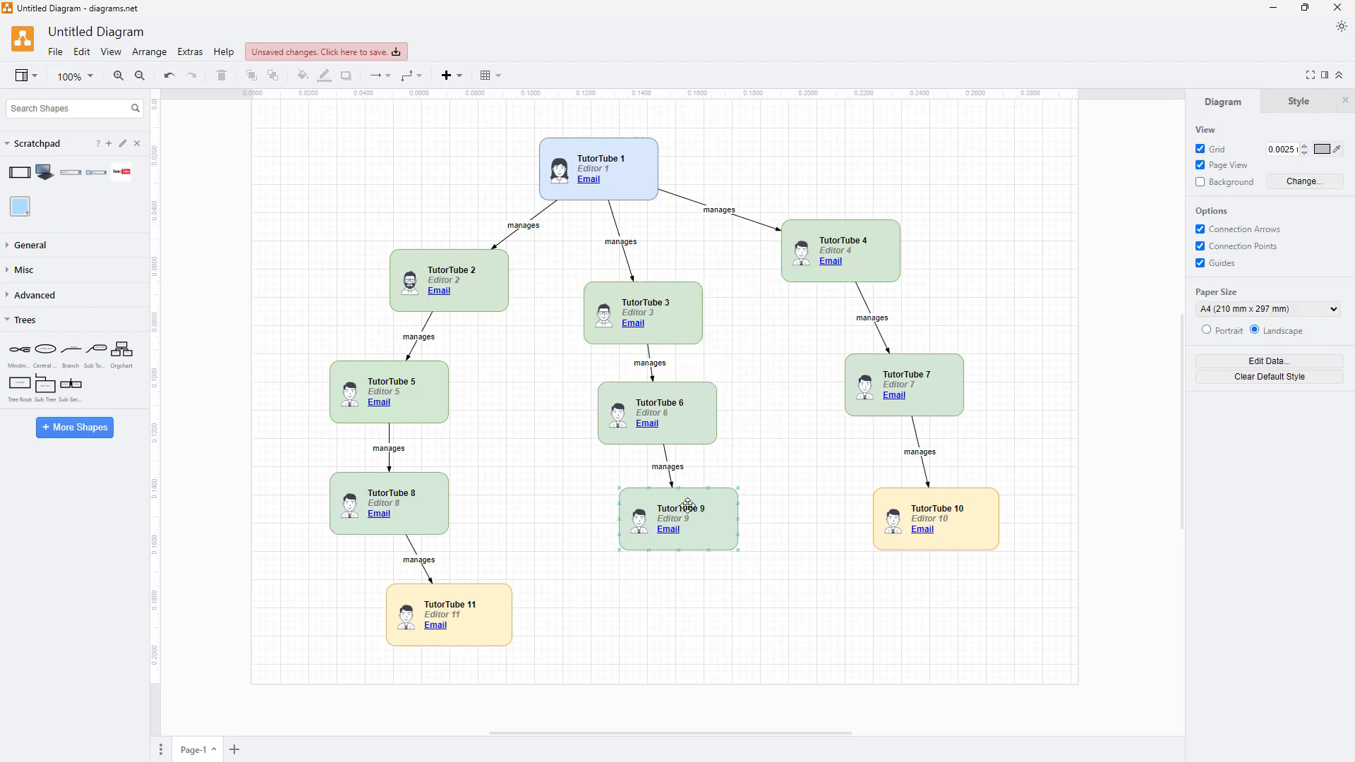